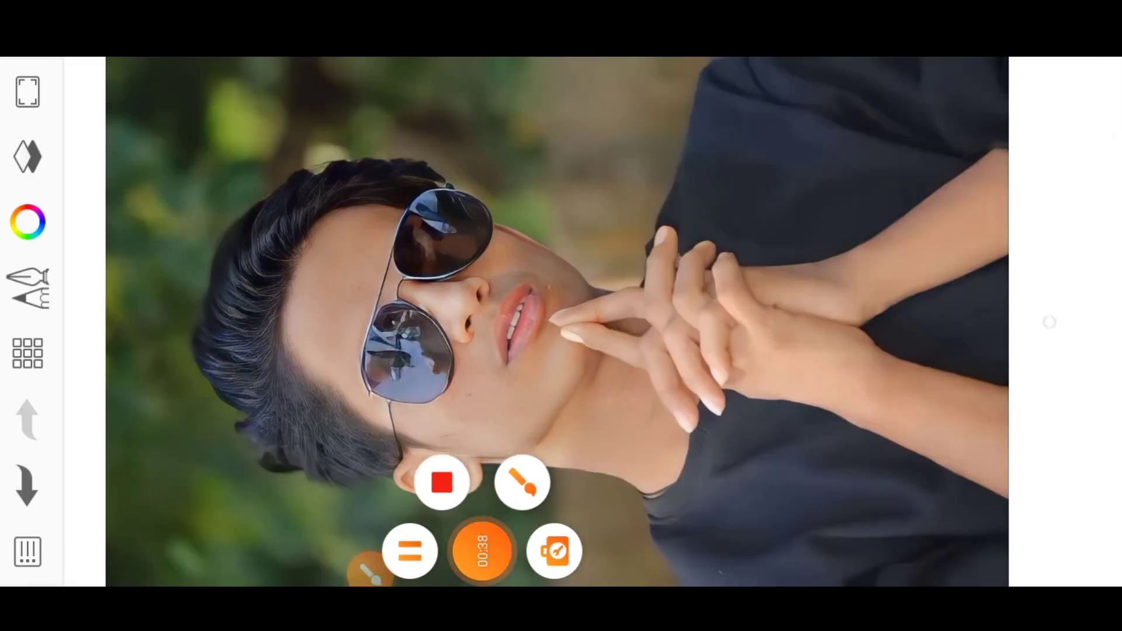
# Pick the Smudge Round Bristle Brush from the Brush Library.
pyautogui.click(371, 550)
pyautogui.moveTo(8, 295); pyautogui.dragTo(49, 375)
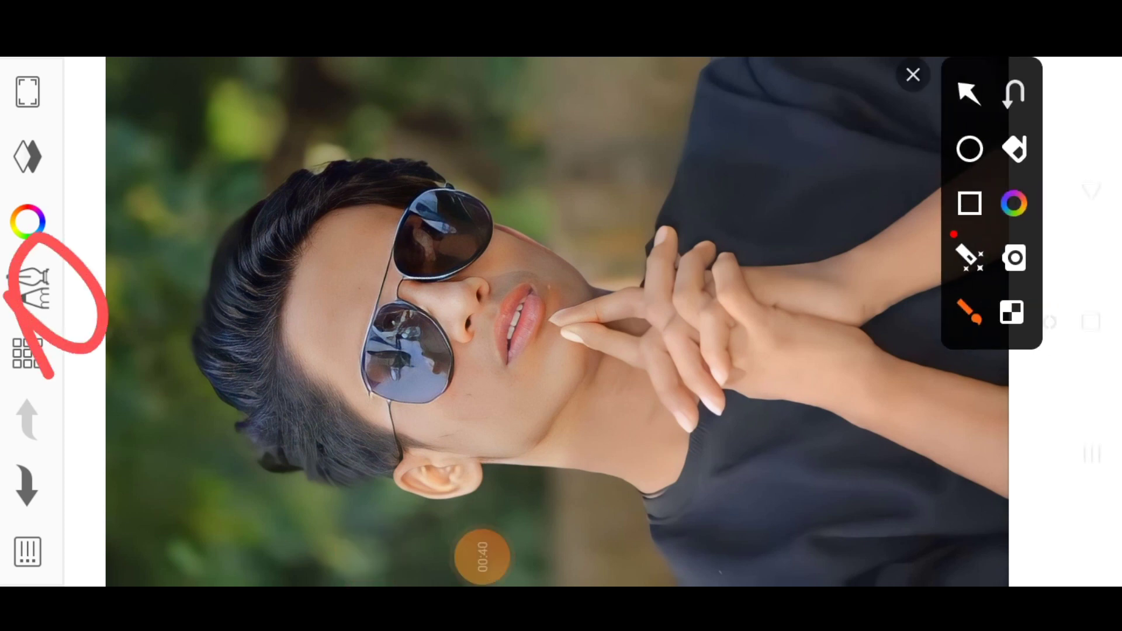
pyautogui.click(913, 74)
pyautogui.click(28, 287)
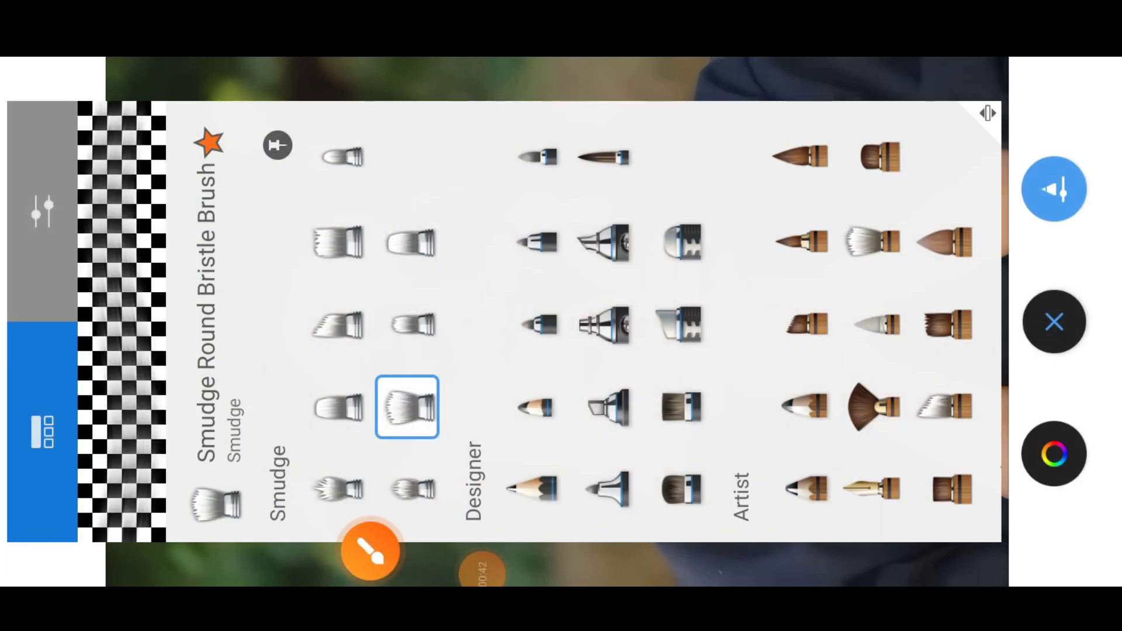
pyautogui.click(371, 550)
pyautogui.moveTo(489, 403)
pyautogui.mouseDown()
pyautogui.moveTo(380, 464)
pyautogui.moveTo(561, 555)
pyautogui.mouseUp()
pyautogui.moveTo(111, 274); pyautogui.dragTo(181, 415)
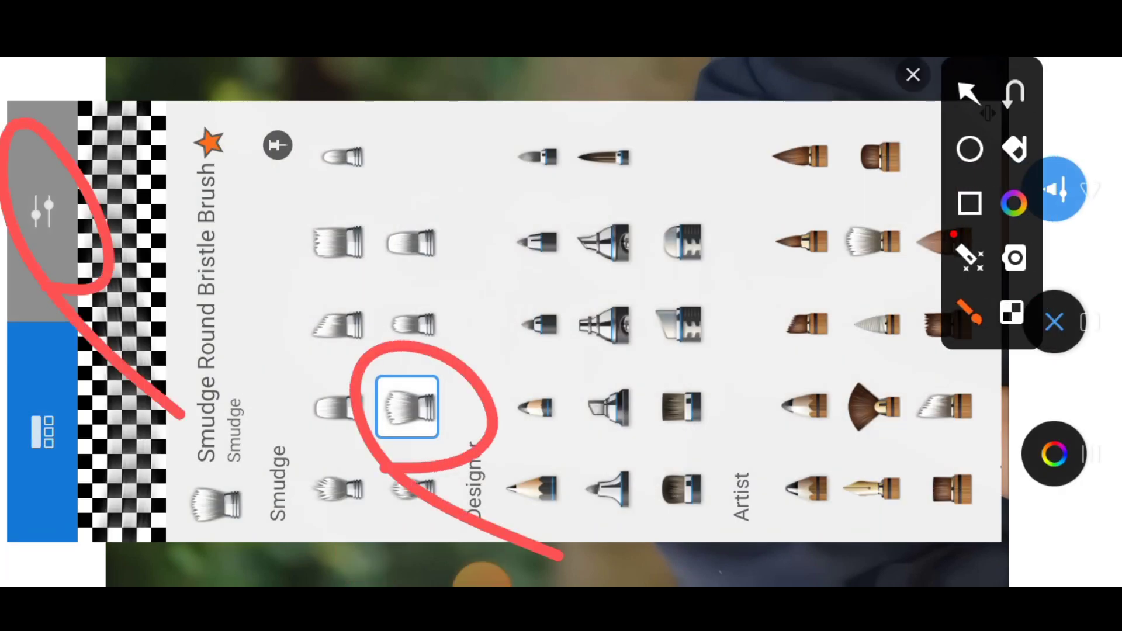
# Give the smudge brush size 42.3, 4% flow and 4% strength.
pyautogui.click(913, 74)
pyautogui.click(42, 210)
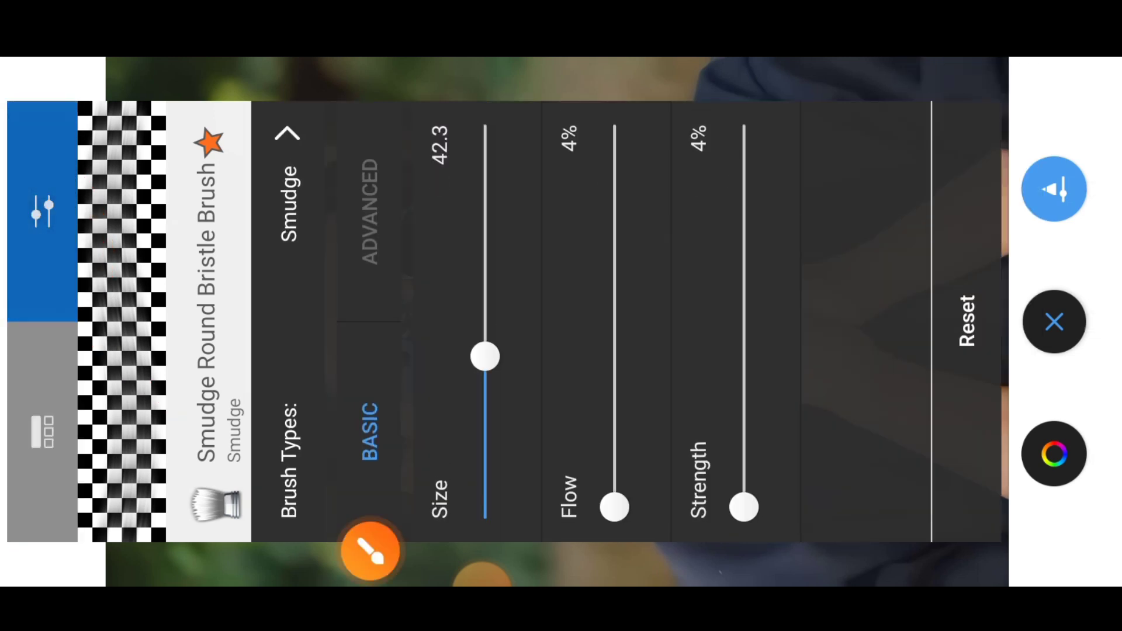
pyautogui.click(370, 550)
pyautogui.moveTo(807, 528); pyautogui.dragTo(842, 584)
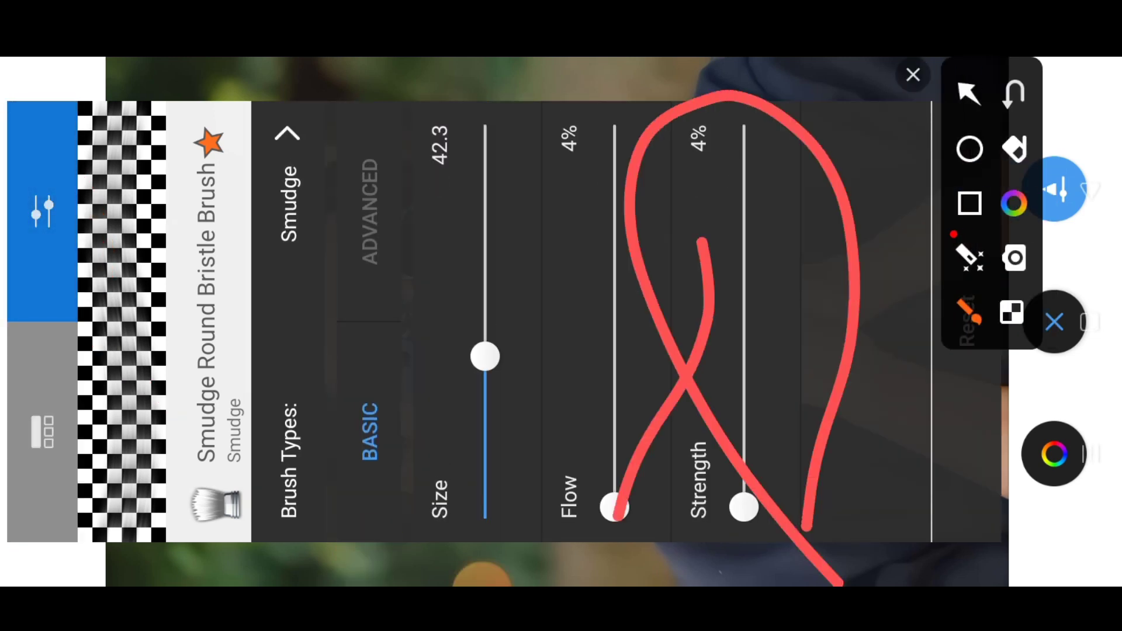
pyautogui.moveTo(613, 514); pyautogui.dragTo(718, 246)
pyautogui.click(913, 74)
pyautogui.click(1054, 321)
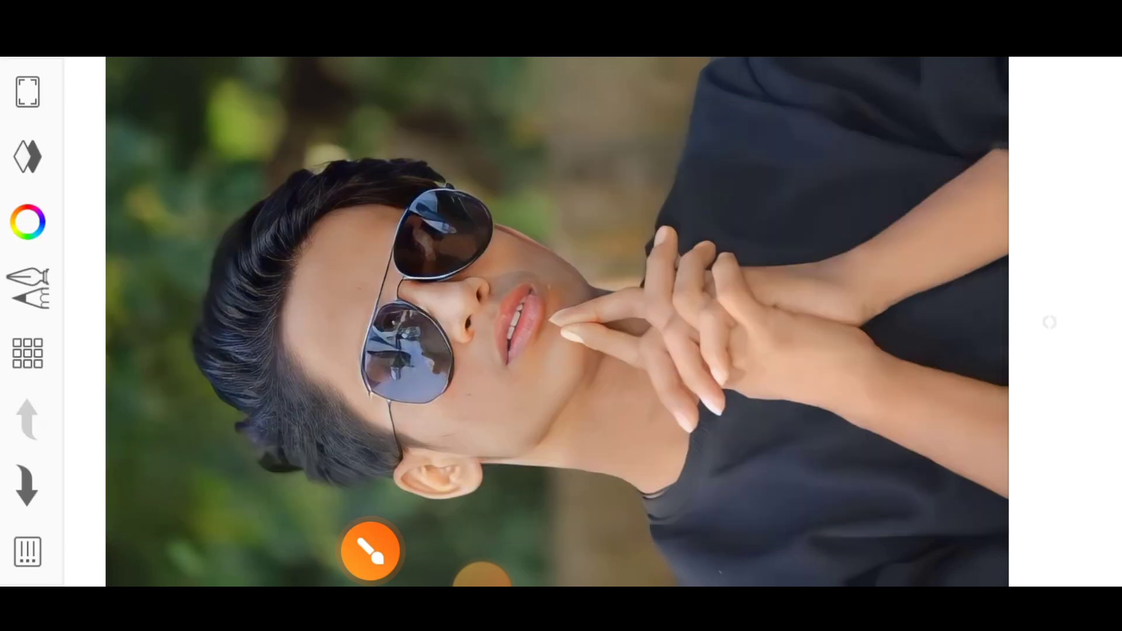
# Check the current smudge brush size in the quick brush controls.
pyautogui.click(1049, 321)
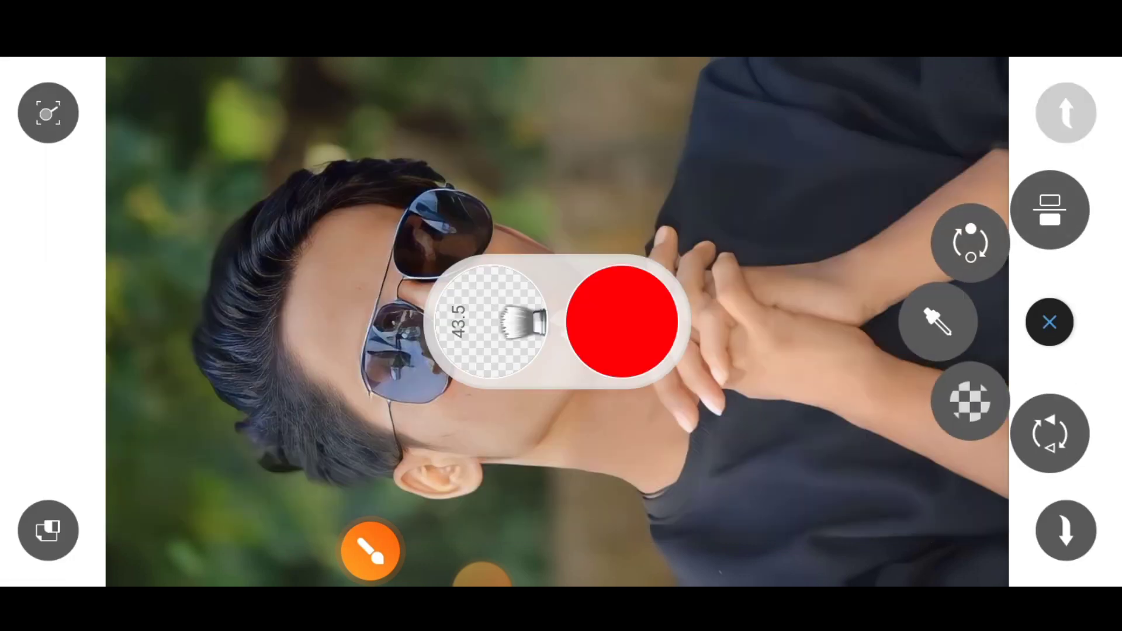
pyautogui.scroll(5, 444, 316)
pyautogui.scroll(3, 444, 316)
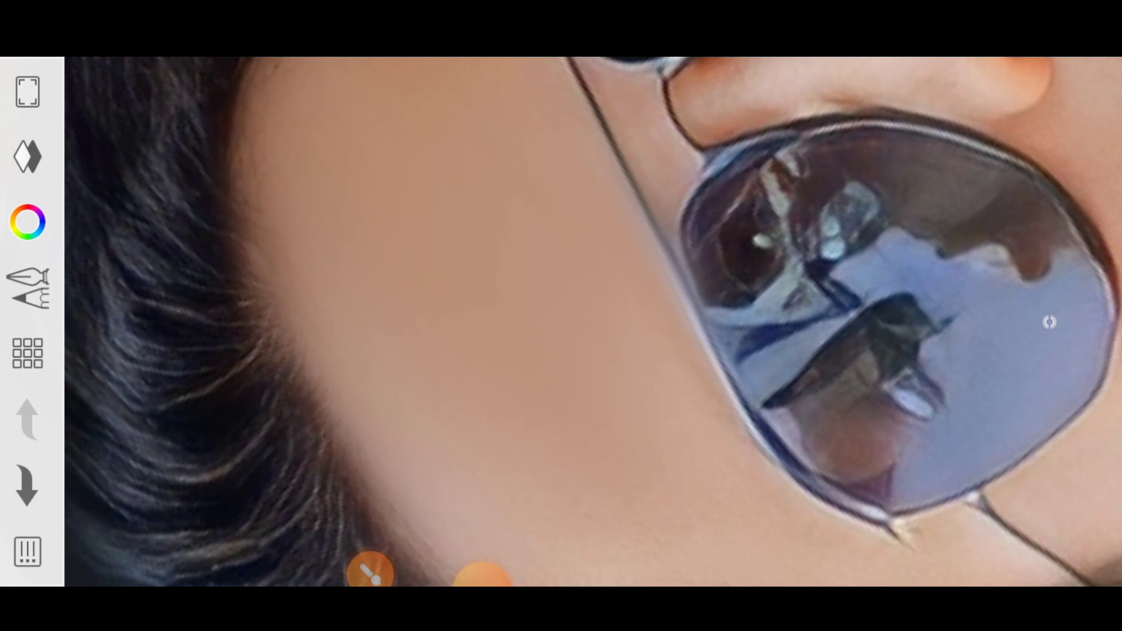
pyautogui.click(1049, 322)
pyautogui.click(1050, 322)
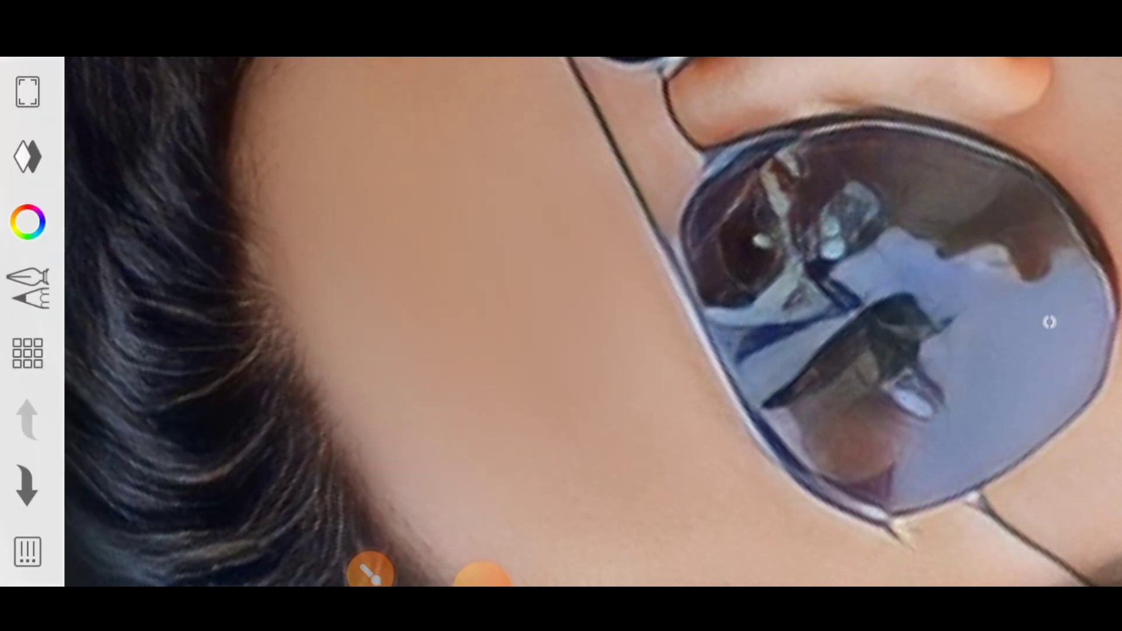
# Smudge the skin on the face, neck, hands and forearms to hide blemishes.
pyautogui.scroll(-3, 1050, 322)
pyautogui.scroll(5, 1049, 322)
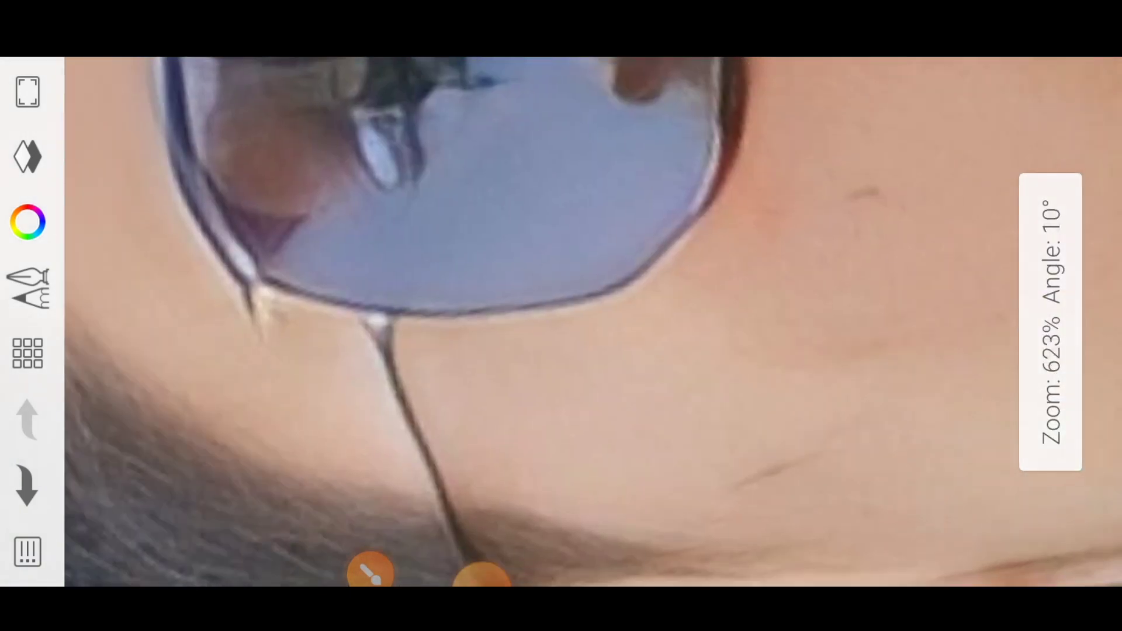
pyautogui.scroll(-2, 1050, 321)
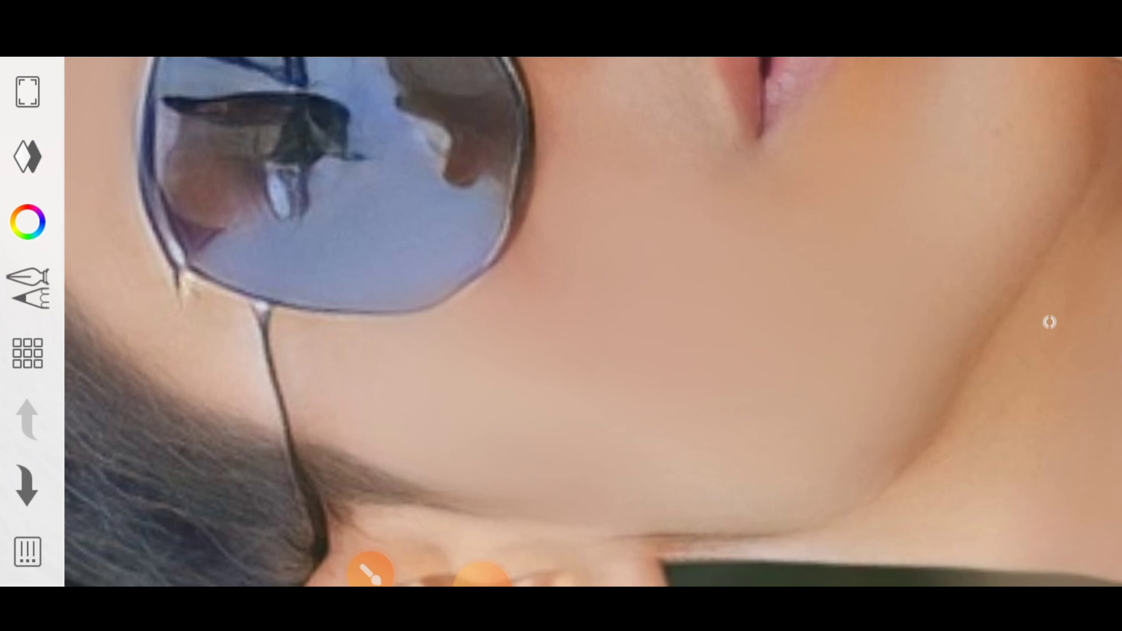
pyautogui.scroll(2, 1049, 322)
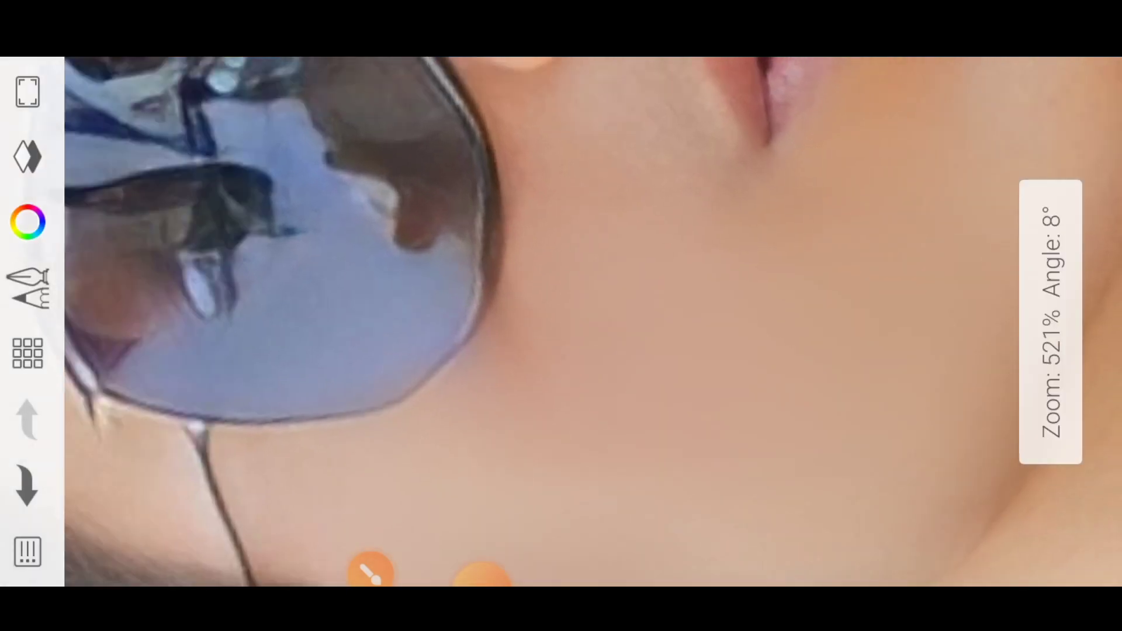
pyautogui.scroll(1, 1050, 322)
pyautogui.scroll(2, 1050, 322)
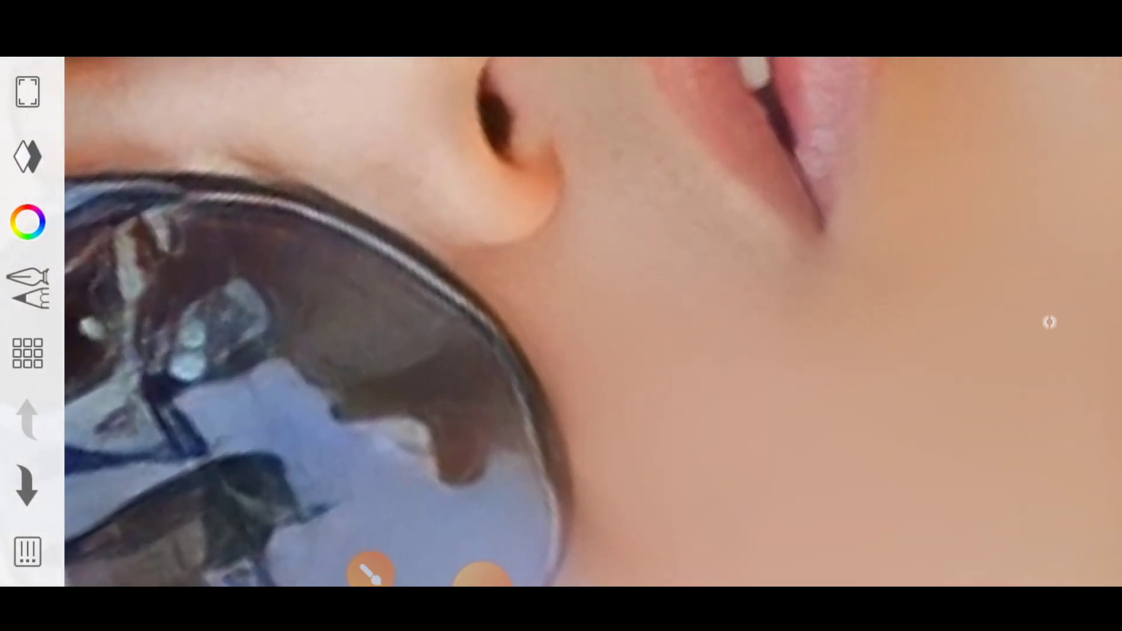
pyautogui.scroll(-2, 1049, 322)
pyautogui.scroll(3, 1050, 322)
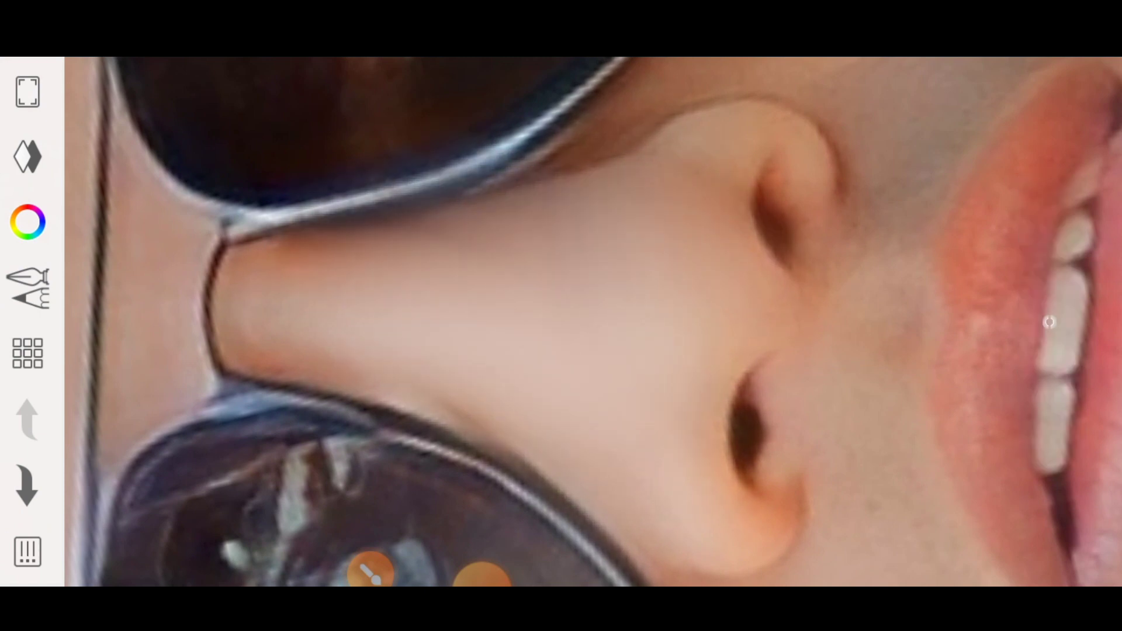
pyautogui.scroll(-3, 1049, 322)
pyautogui.scroll(2, 1050, 322)
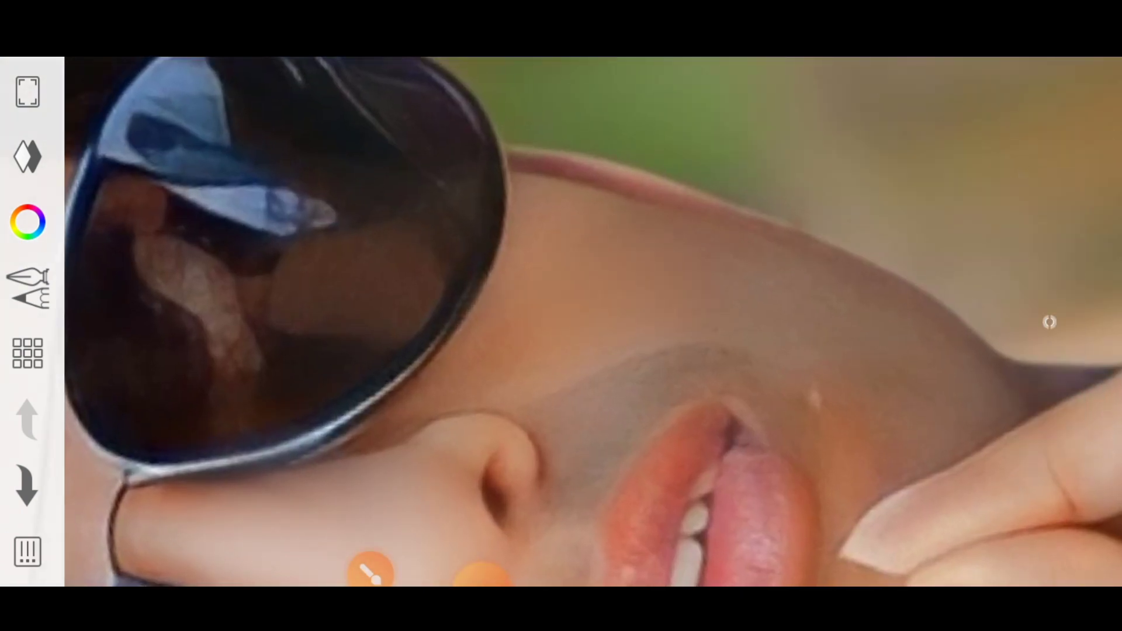
pyautogui.scroll(-1, 1050, 322)
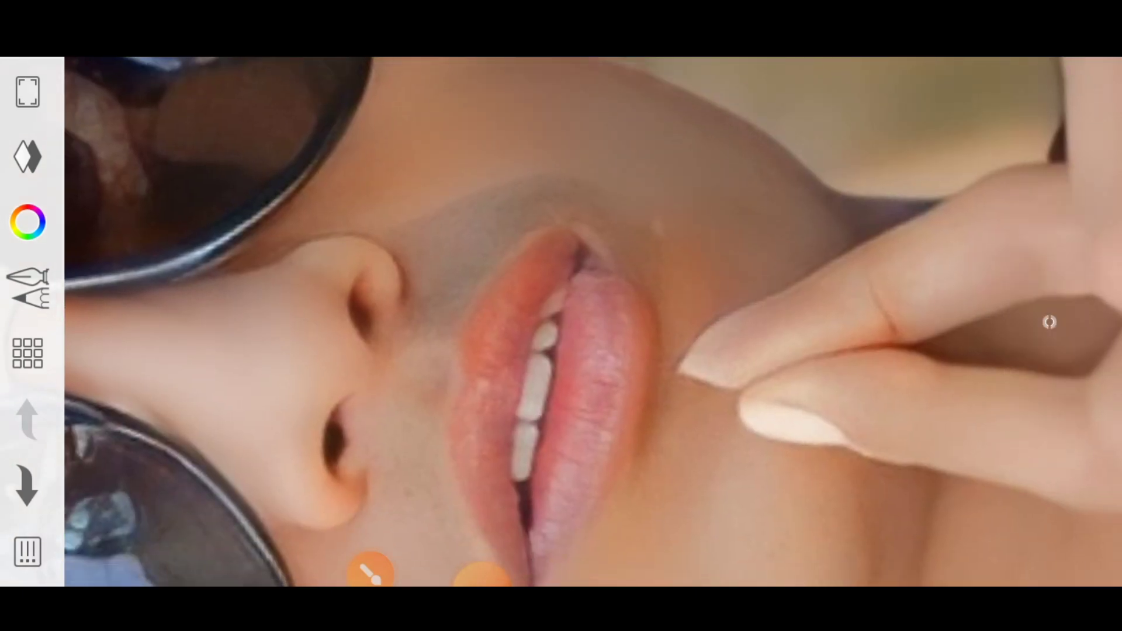
pyautogui.scroll(1, 1049, 322)
pyautogui.scroll(-1, 1049, 322)
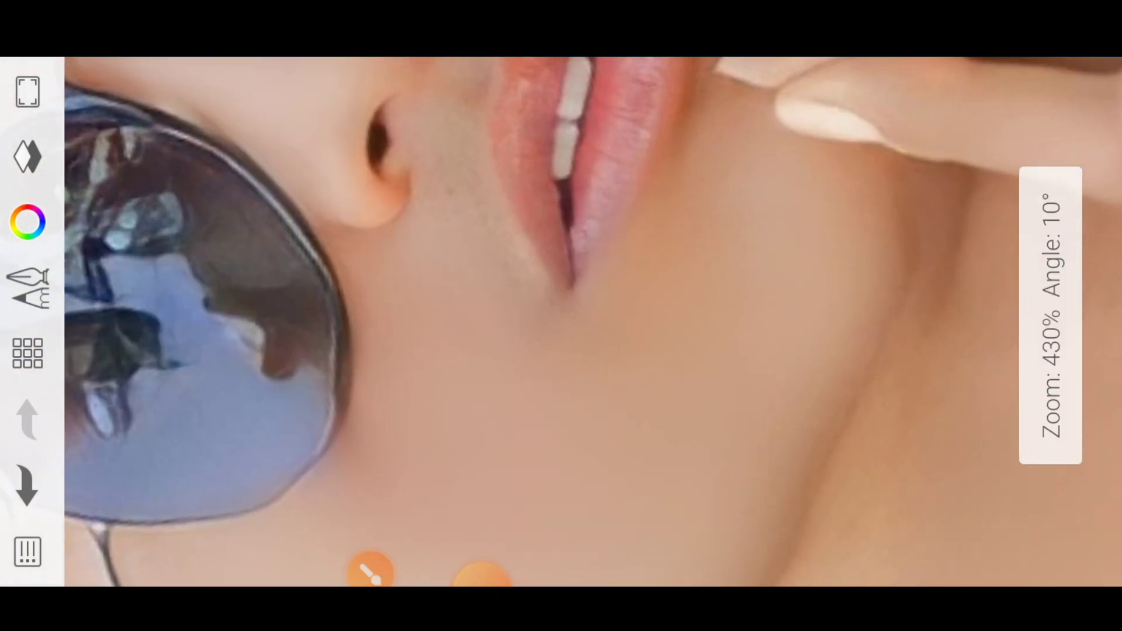
pyautogui.scroll(2, 1049, 322)
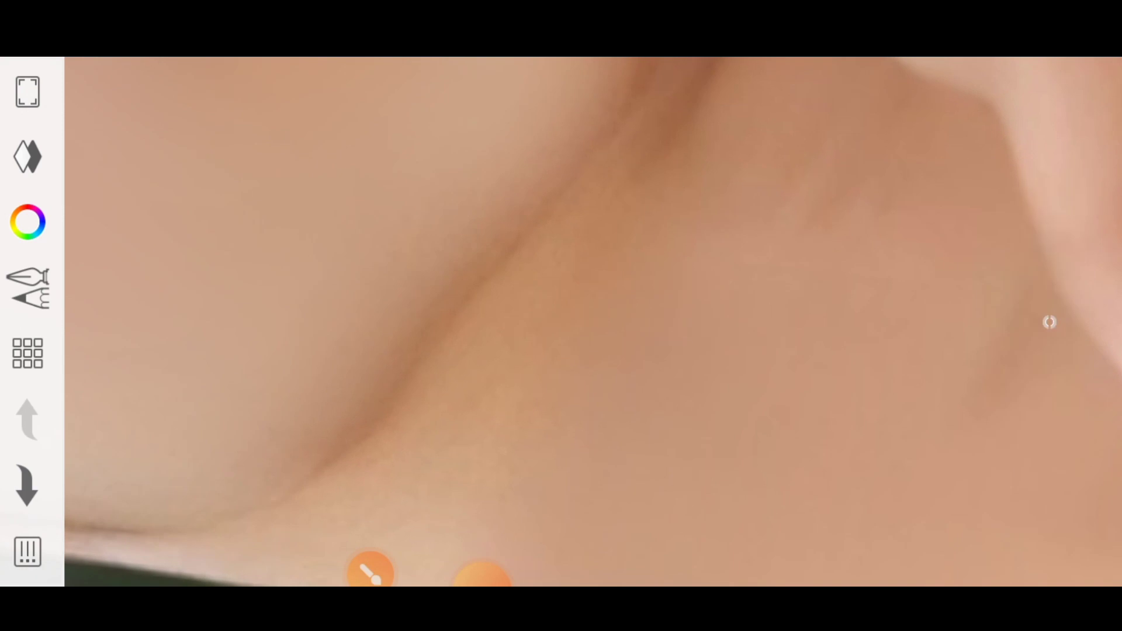
pyautogui.scroll(-1, 1049, 322)
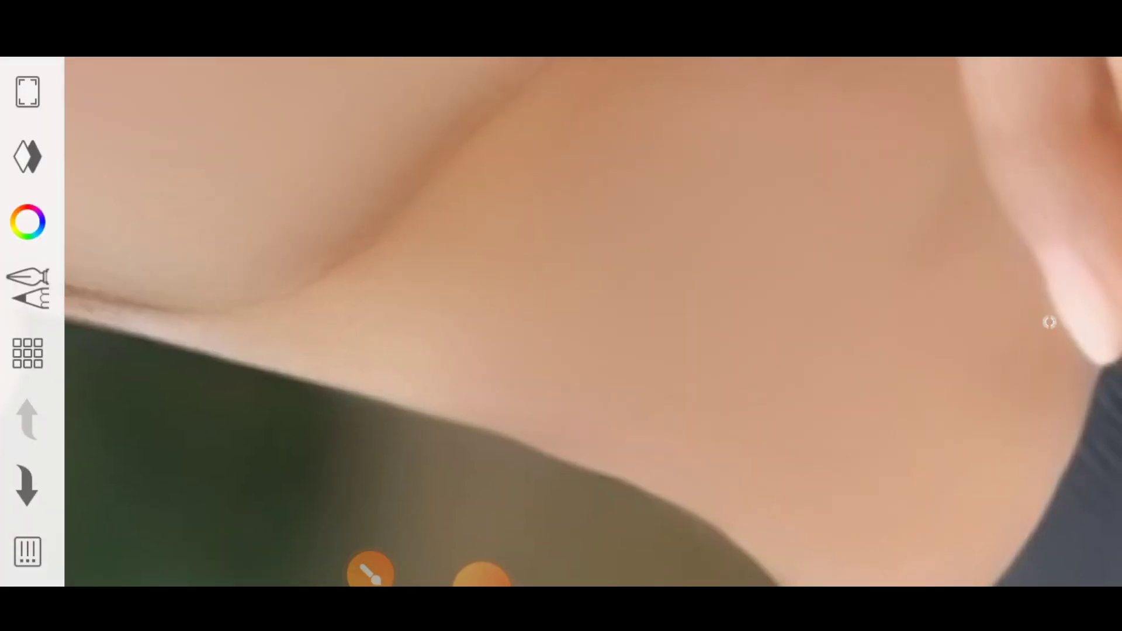
pyautogui.scroll(-2, 1049, 322)
pyautogui.scroll(2, 1050, 322)
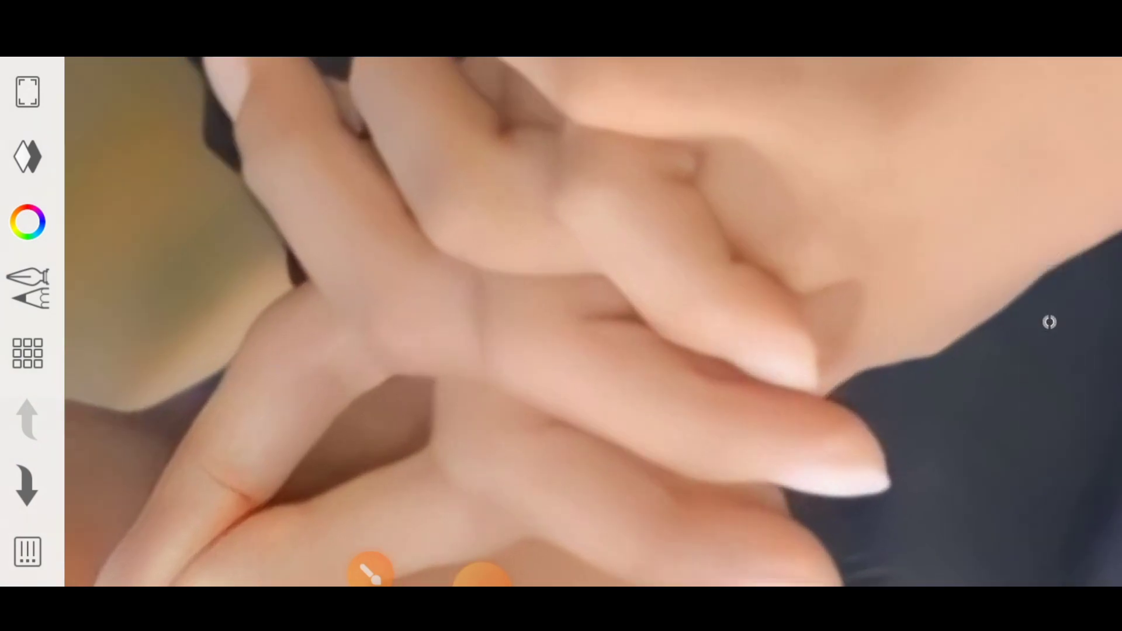
pyautogui.scroll(-2, 1050, 322)
pyautogui.scroll(1, 1050, 322)
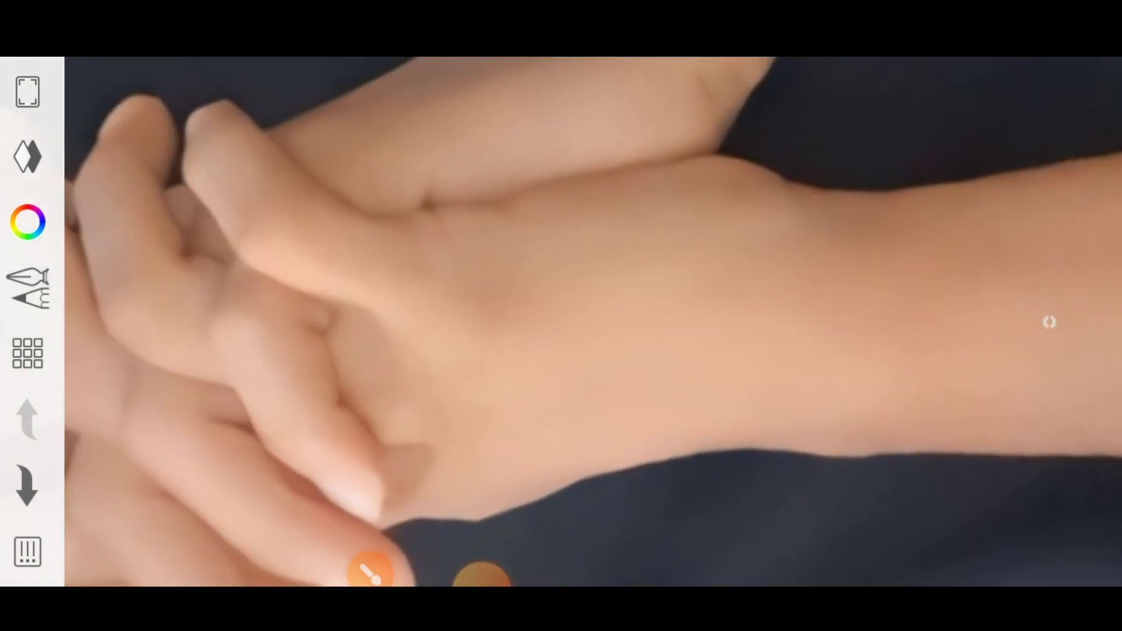
pyautogui.scroll(-1, 1050, 322)
pyautogui.scroll(1, 1049, 321)
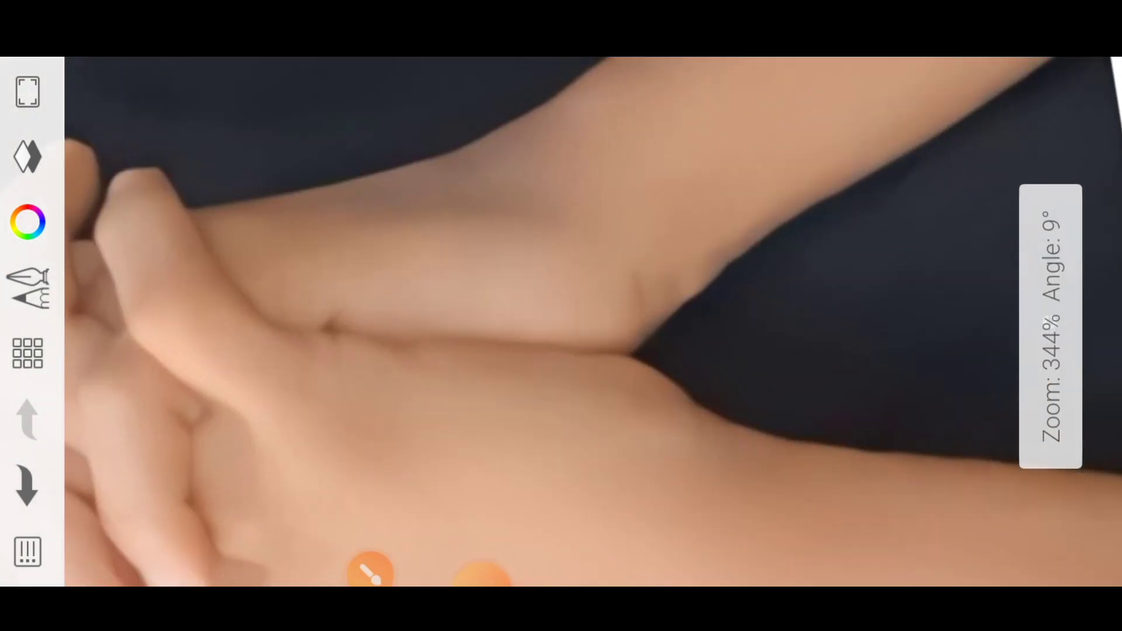
pyautogui.scroll(-1, 1050, 322)
pyautogui.scroll(2, 1050, 322)
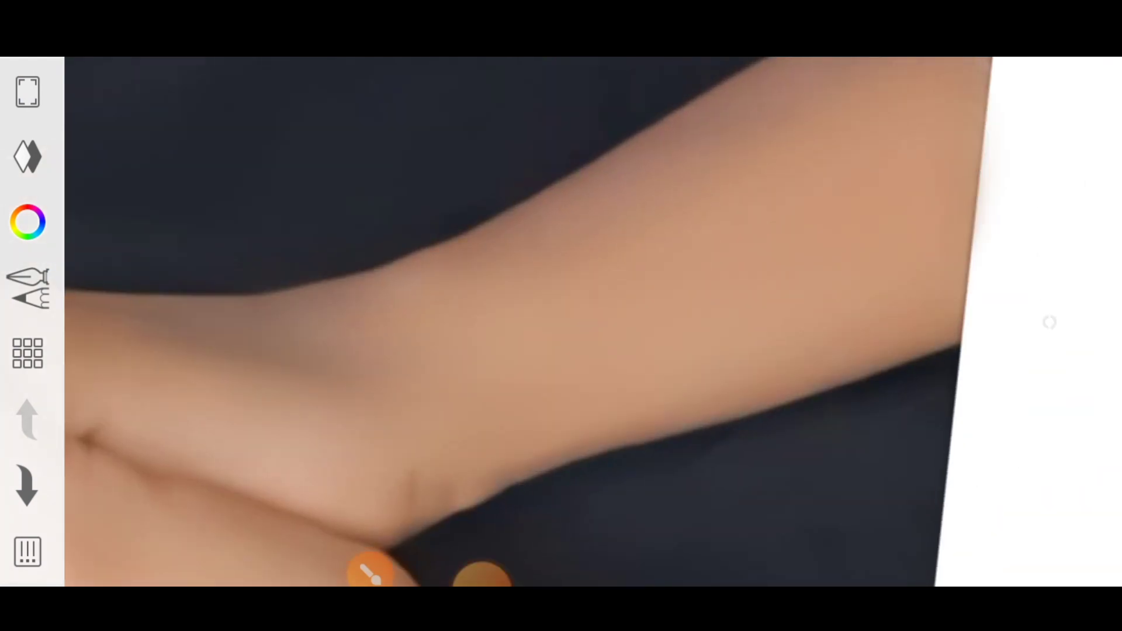
pyautogui.scroll(-3, 1049, 322)
pyautogui.scroll(2, 1049, 322)
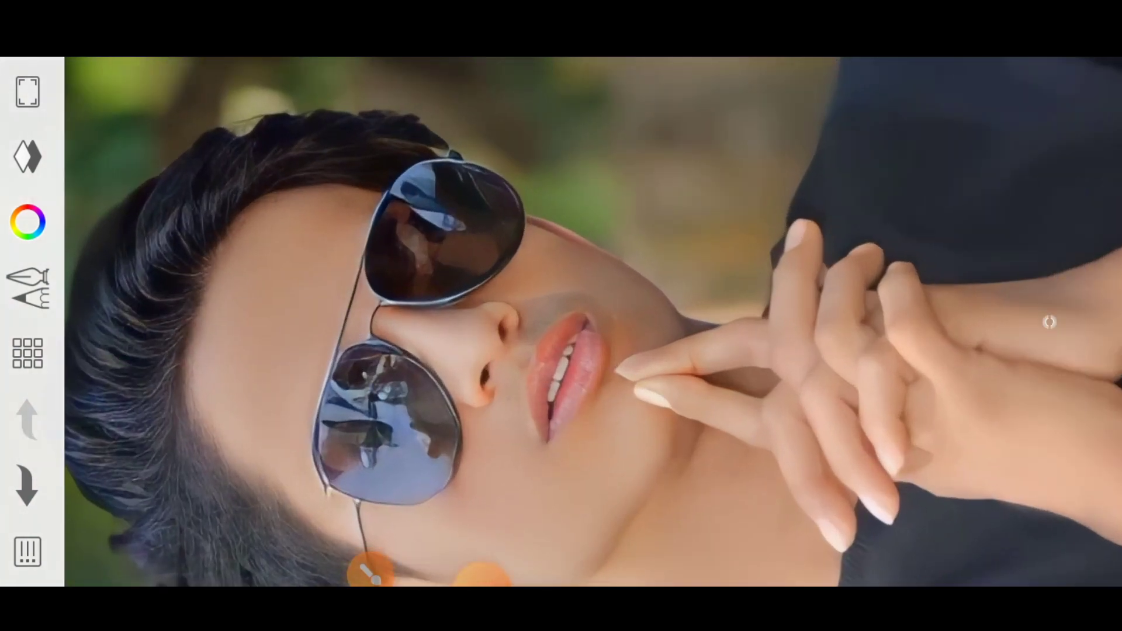
pyautogui.scroll(1, 1050, 322)
pyautogui.scroll(1, 1050, 322)
# Lower the smudge brush to size 29.7 and smooth the cheek and around the lips.
pyautogui.click(1050, 322)
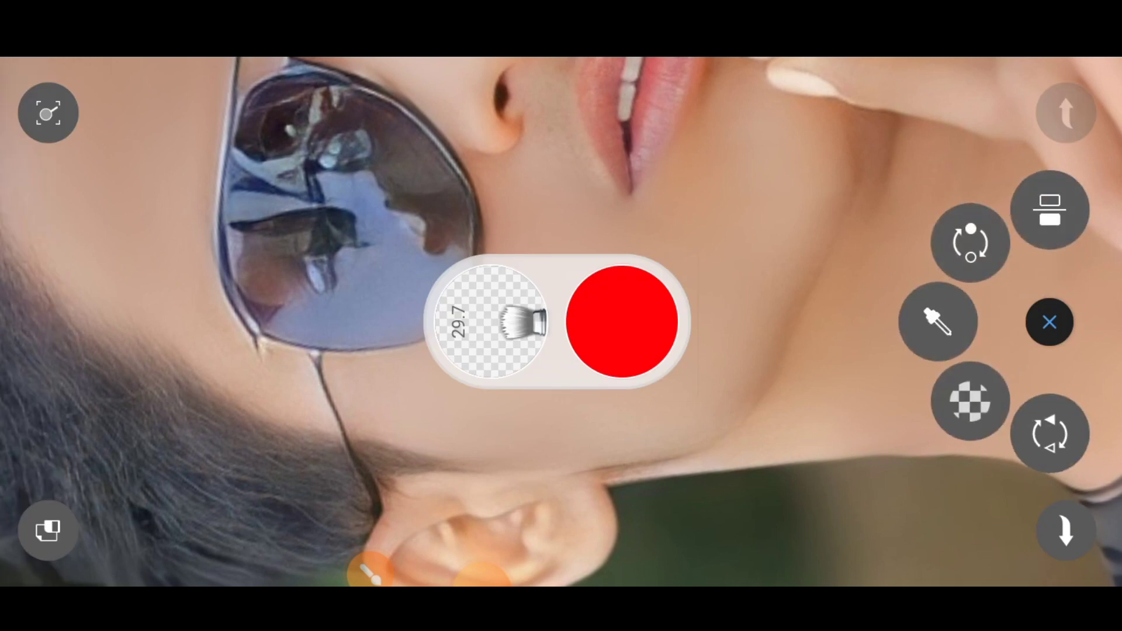
pyautogui.scroll(2, 1050, 322)
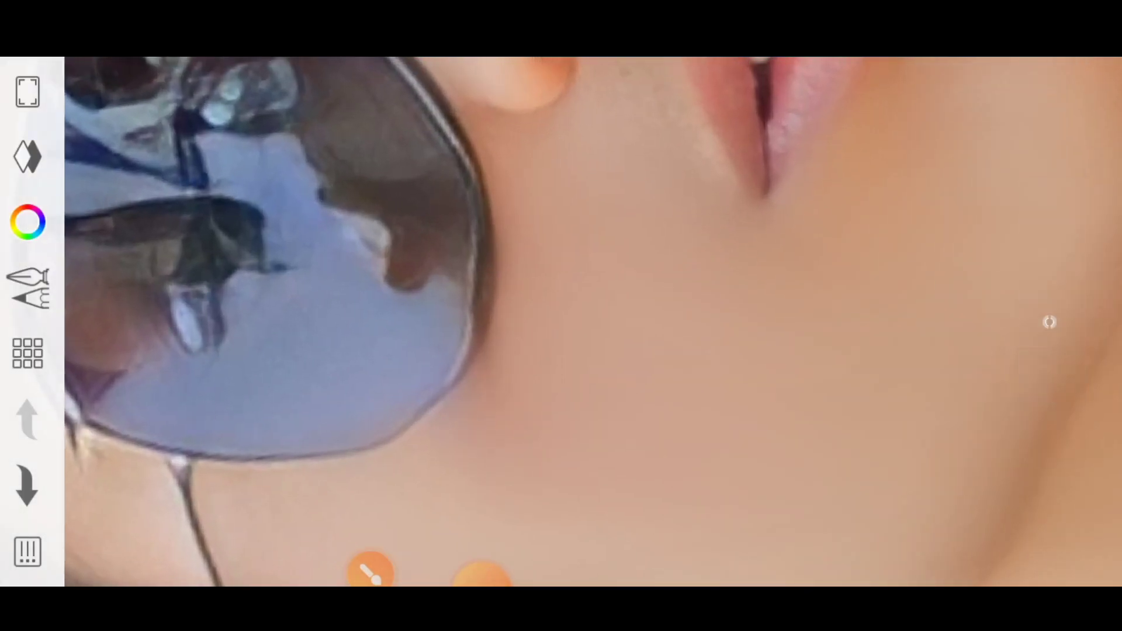
pyautogui.scroll(-3, 1049, 322)
pyautogui.scroll(-1, 1049, 322)
pyautogui.scroll(1, 1050, 322)
pyautogui.scroll(-1, 1050, 322)
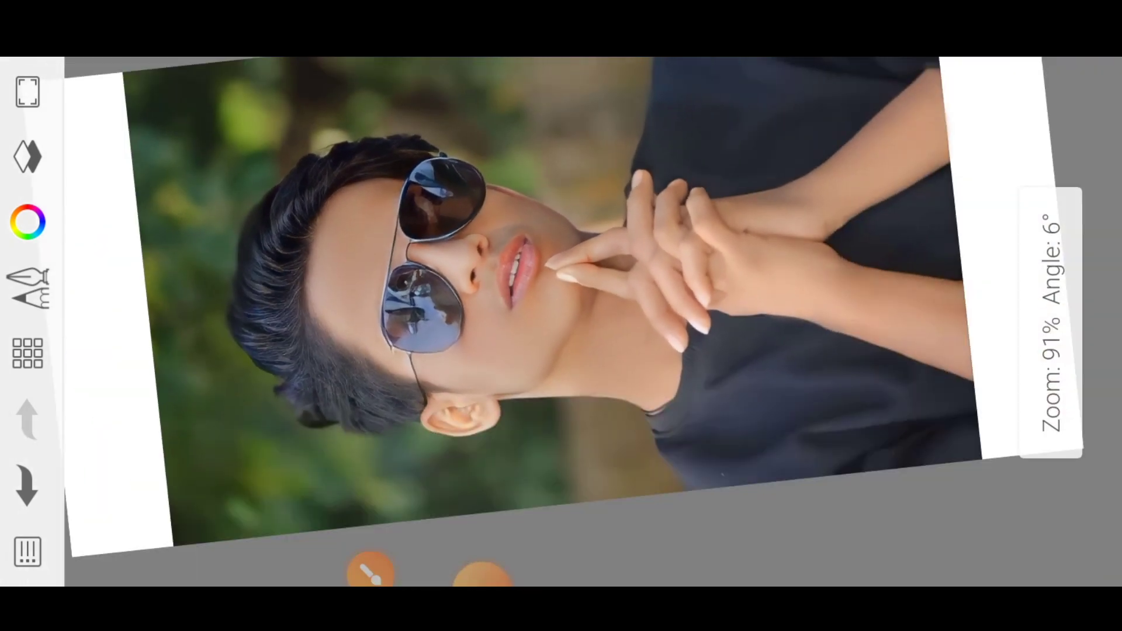
pyautogui.scroll(1, 1050, 322)
pyautogui.scroll(1, 1050, 322)
pyautogui.scroll(2, 1050, 322)
pyautogui.scroll(2, 1050, 322)
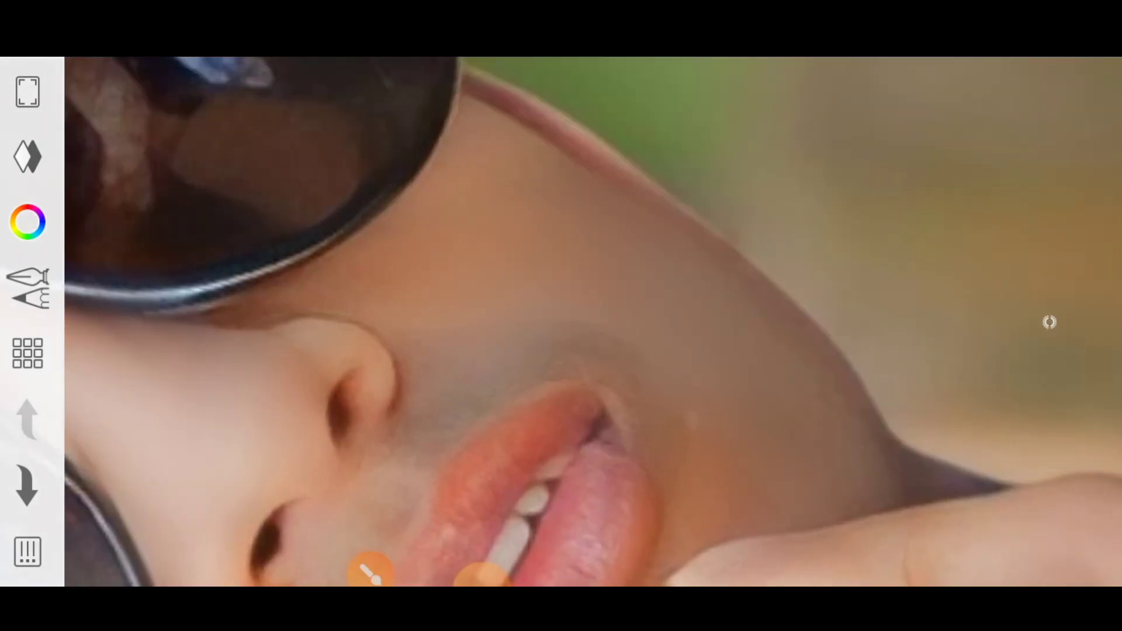
pyautogui.scroll(-3, 1050, 322)
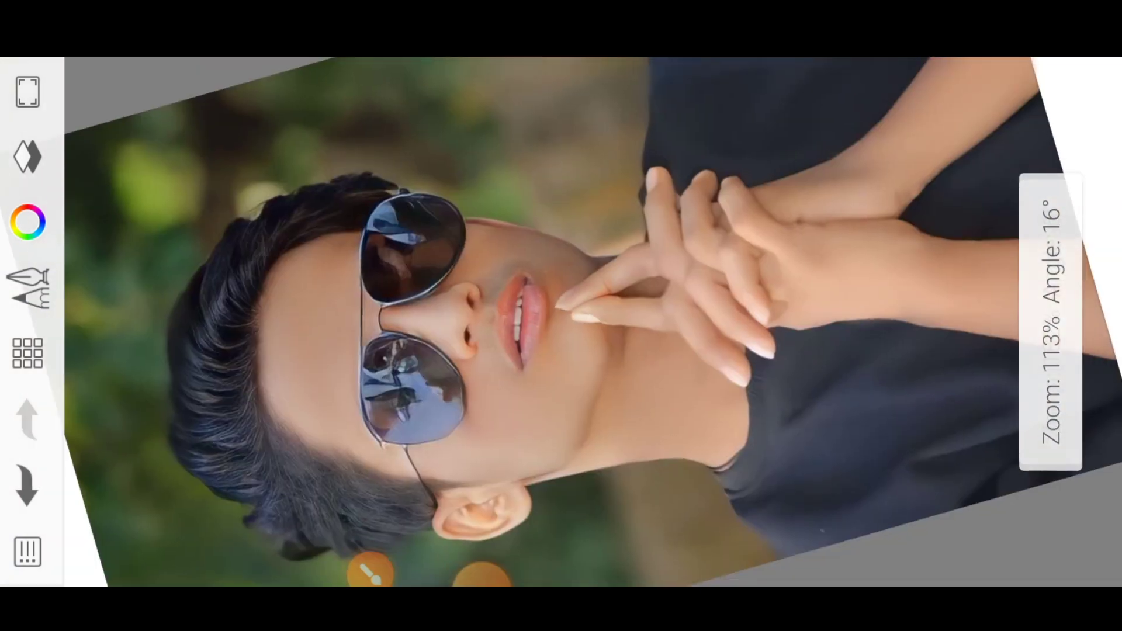
pyautogui.scroll(1, 1050, 322)
# Browse the Brush Library and review the current brush's settings.
pyautogui.click(42, 431)
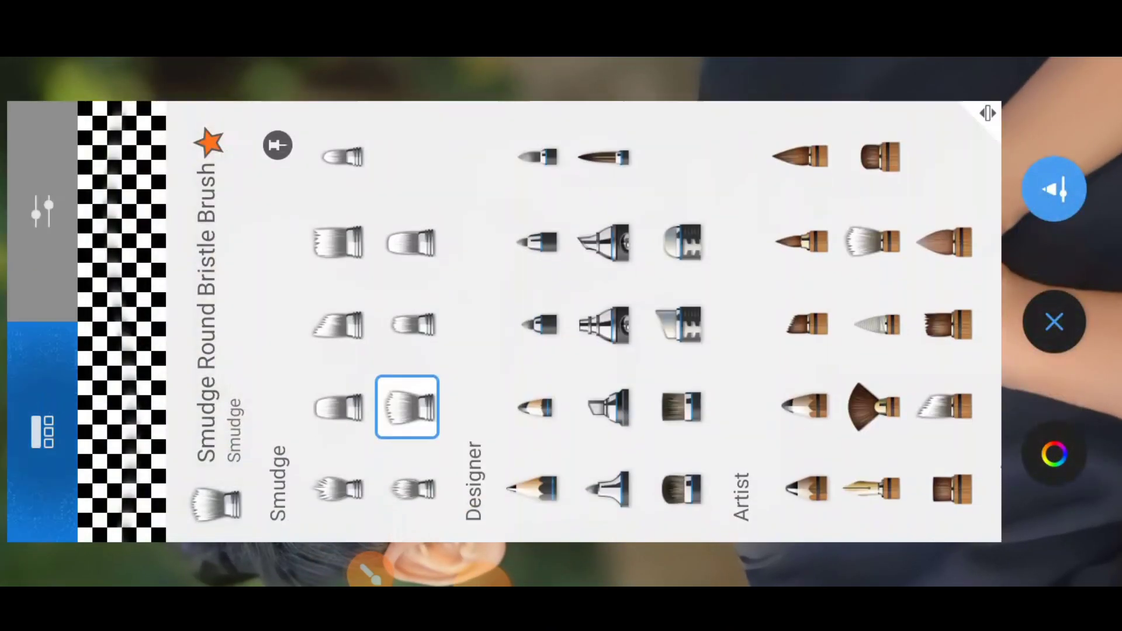
pyautogui.hscroll(3, 584, 321)
pyautogui.hscroll(5, 584, 322)
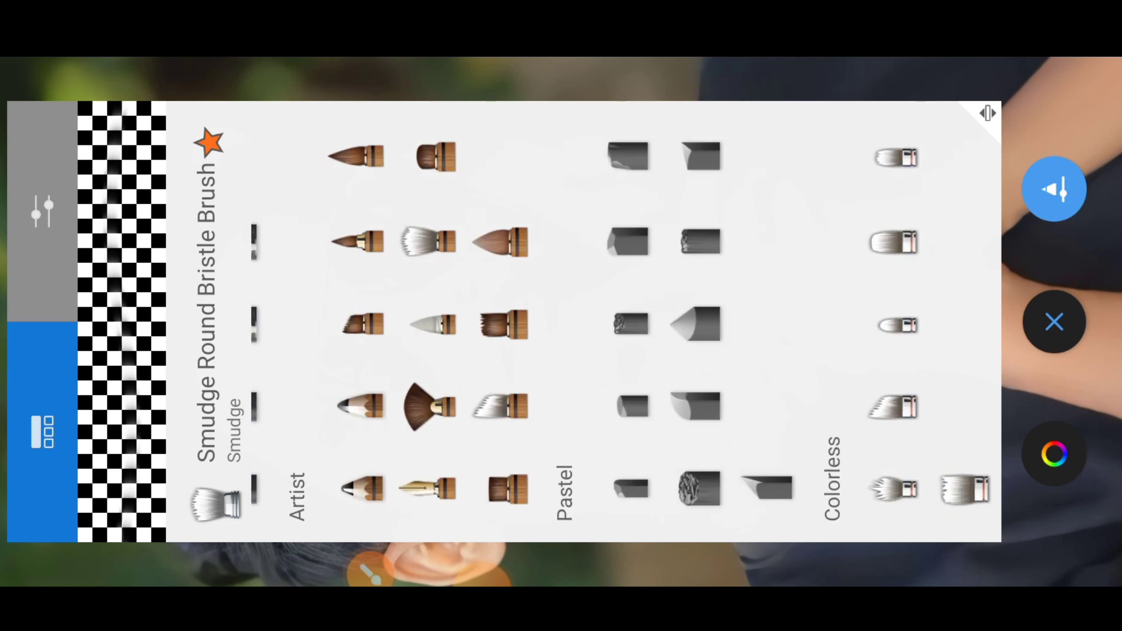
pyautogui.hscroll(5, 585, 321)
pyautogui.hscroll(5, 584, 321)
pyautogui.hscroll(-2, 584, 321)
pyautogui.hscroll(-3, 584, 321)
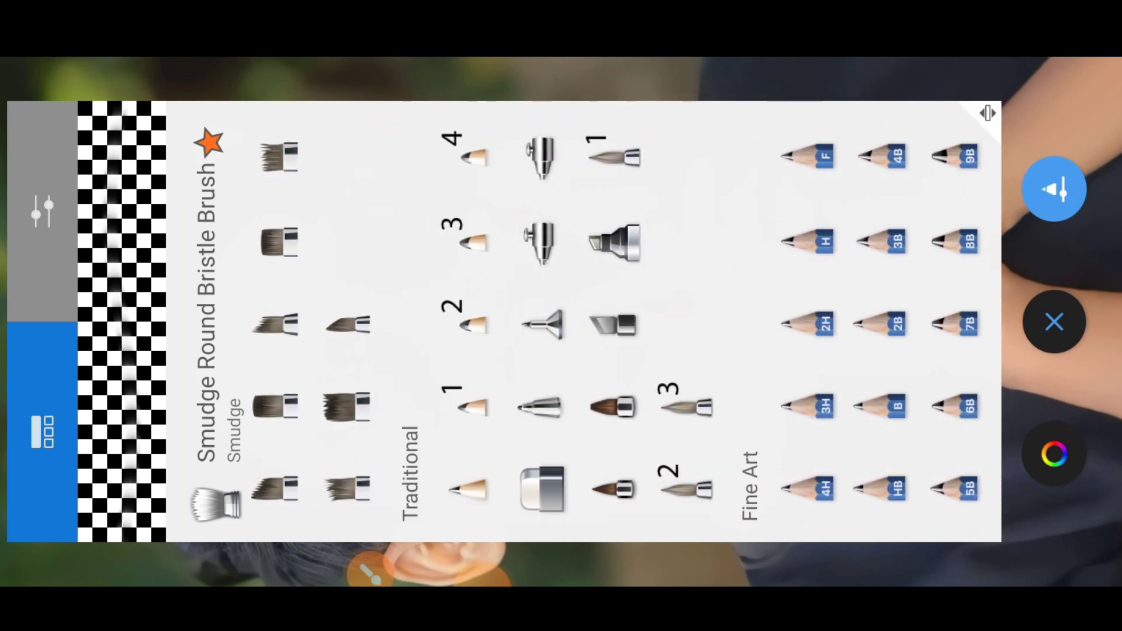
pyautogui.click(370, 551)
pyautogui.moveTo(523, 488); pyautogui.dragTo(519, 552)
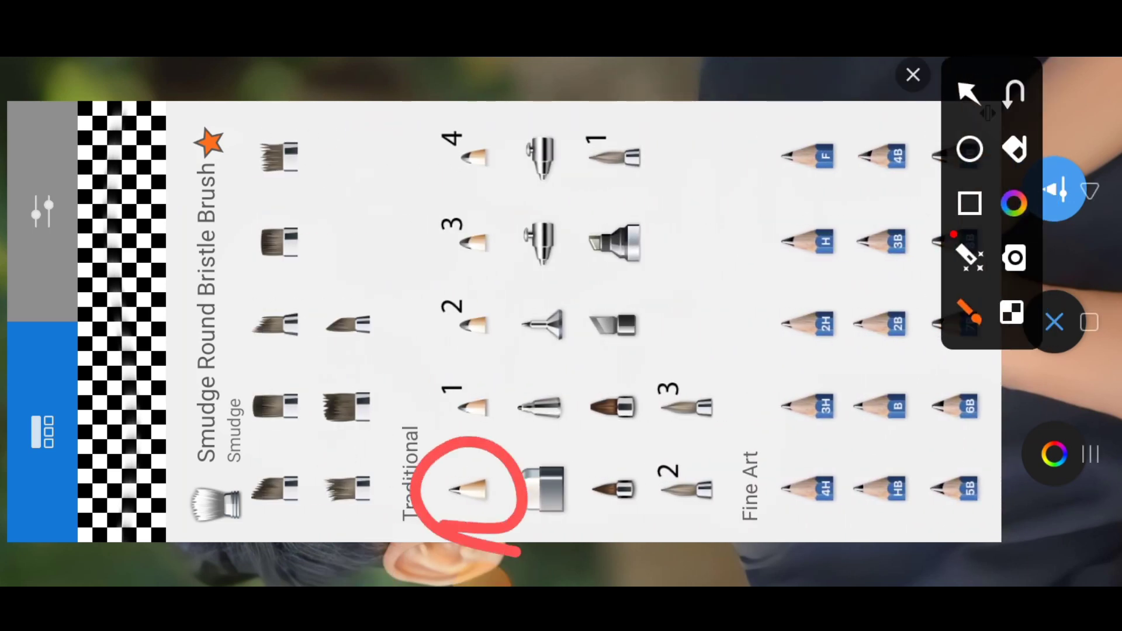
pyautogui.click(913, 74)
pyautogui.click(42, 210)
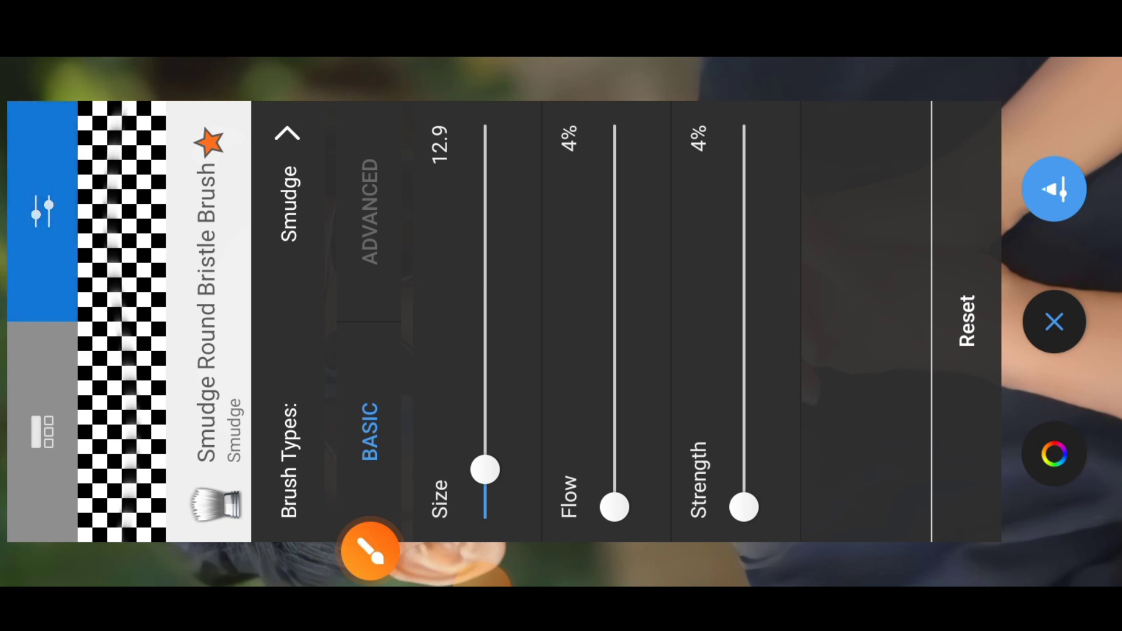
# Select the Traditional Hard Pencil at size 5.0 and show the layer list.
pyautogui.click(42, 432)
pyautogui.click(468, 488)
pyautogui.click(42, 211)
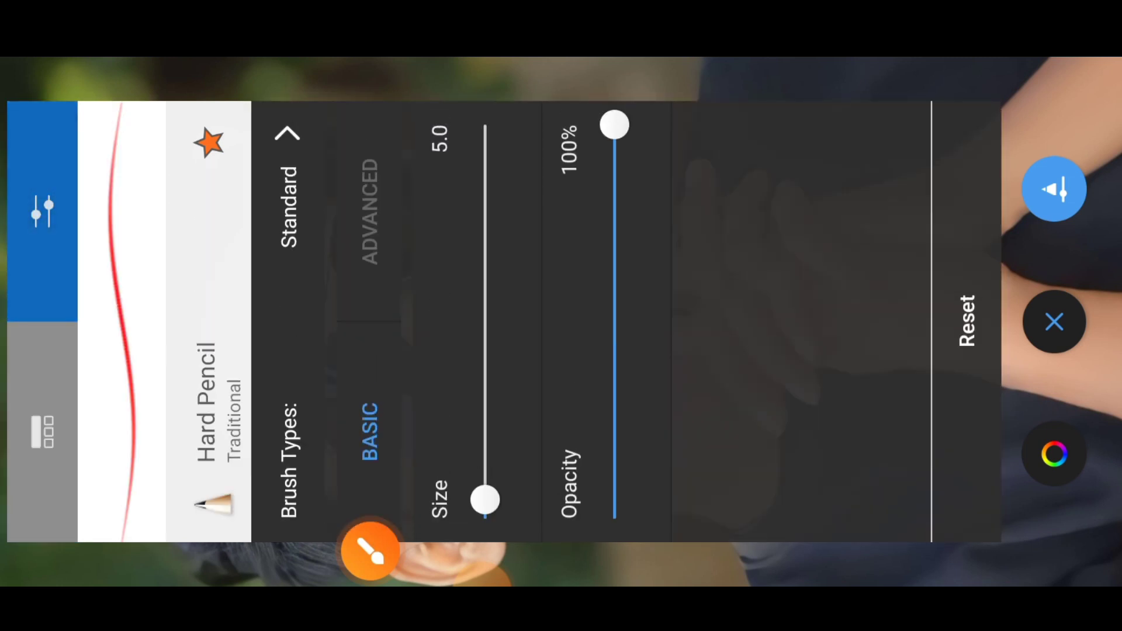
pyautogui.click(1054, 321)
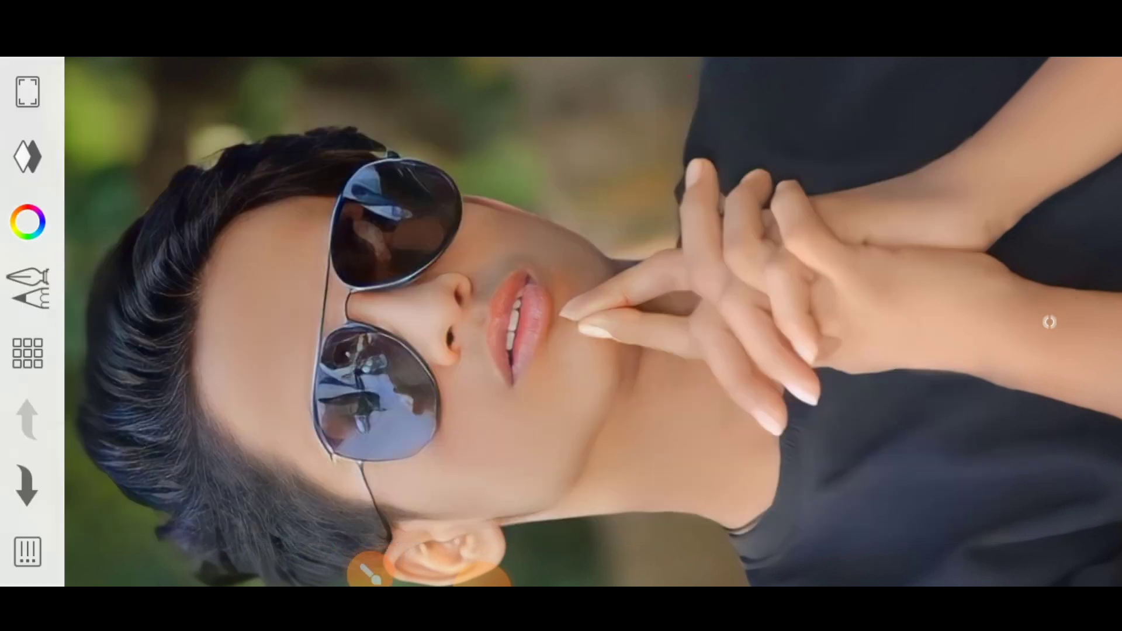
pyautogui.click(1049, 322)
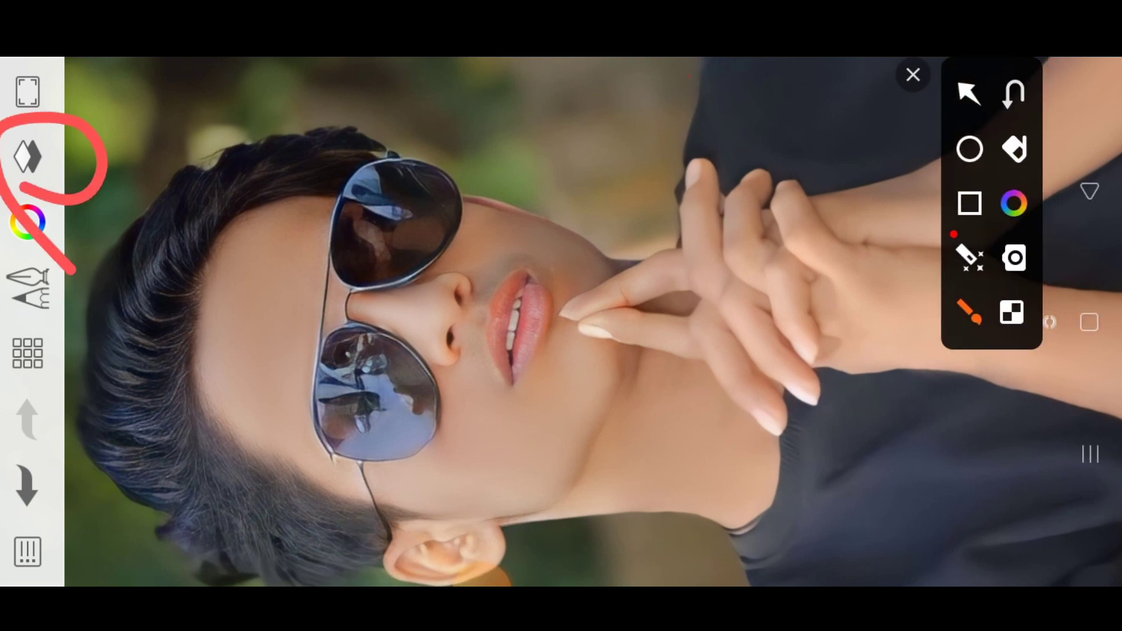
pyautogui.click(1050, 322)
pyautogui.click(27, 156)
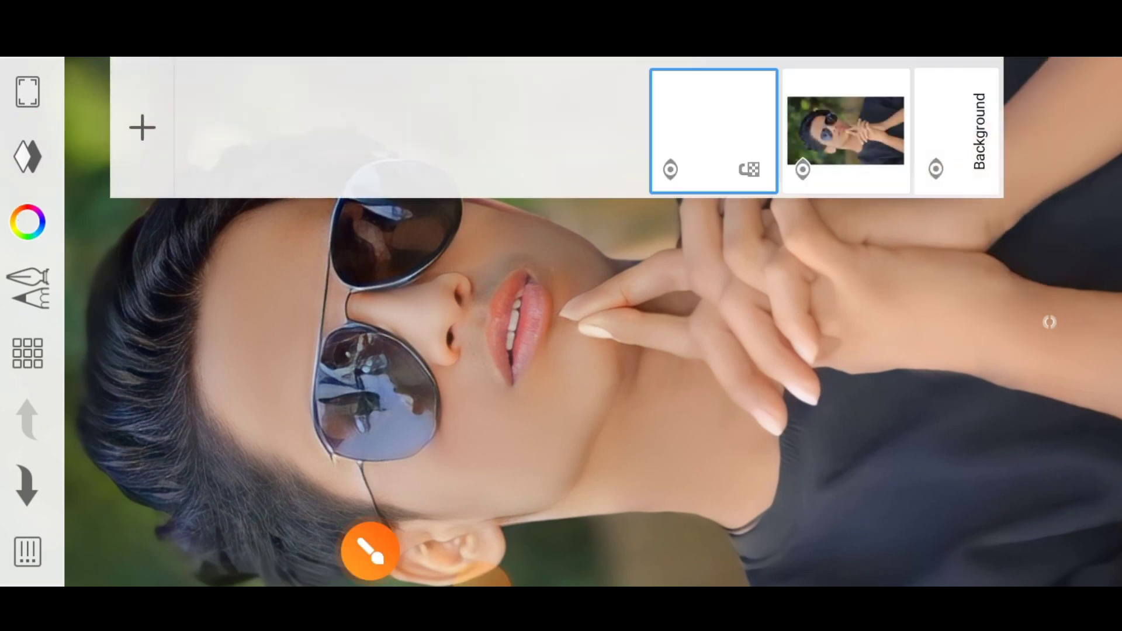
# Check the red brush, try a stroke on the lower lip, then undo it.
pyautogui.click(27, 157)
pyautogui.click(1050, 322)
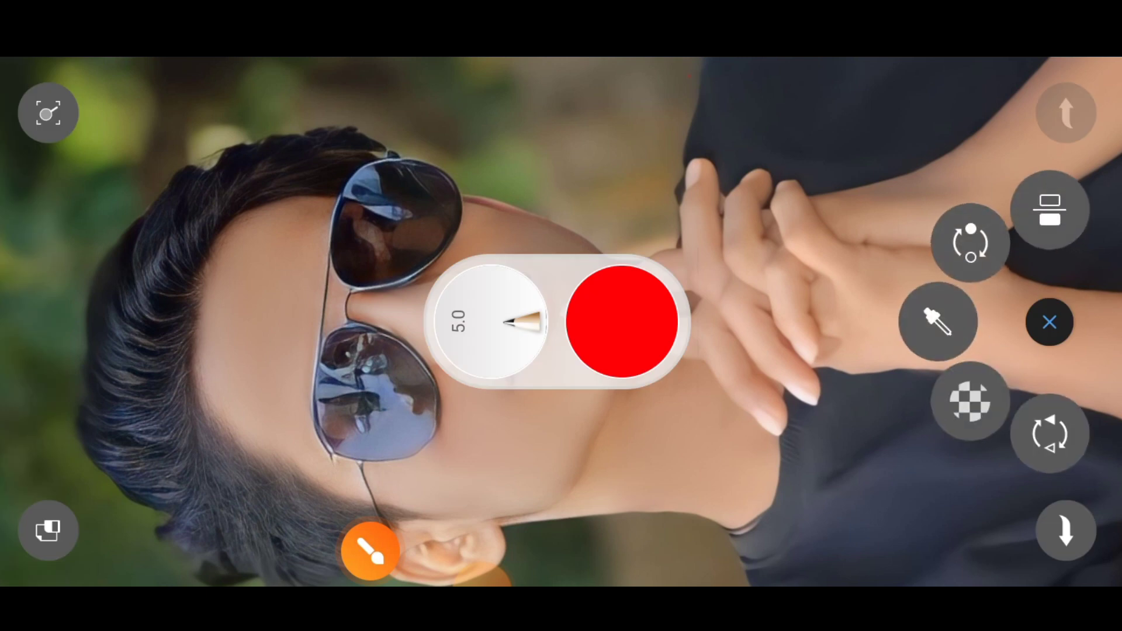
pyautogui.scroll(5, 584, 351)
pyautogui.scroll(3, 584, 321)
pyautogui.scroll(3, 584, 322)
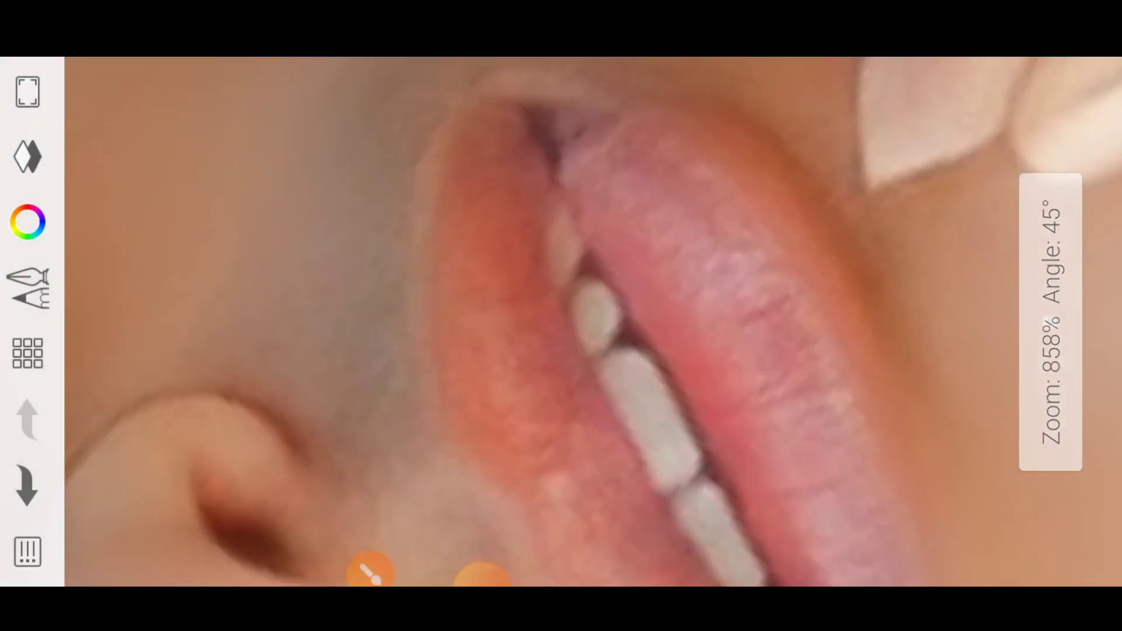
pyautogui.moveTo(479, 128)
pyautogui.mouseDown()
pyautogui.moveTo(502, 222)
pyautogui.moveTo(585, 398)
pyautogui.moveTo(543, 432)
pyautogui.mouseUp()
pyautogui.moveTo(455, 246)
pyautogui.mouseDown()
pyautogui.moveTo(590, 509)
pyautogui.moveTo(654, 579)
pyautogui.mouseUp()
pyautogui.scroll(2, 585, 321)
pyautogui.scroll(2, 584, 321)
pyautogui.click(1049, 322)
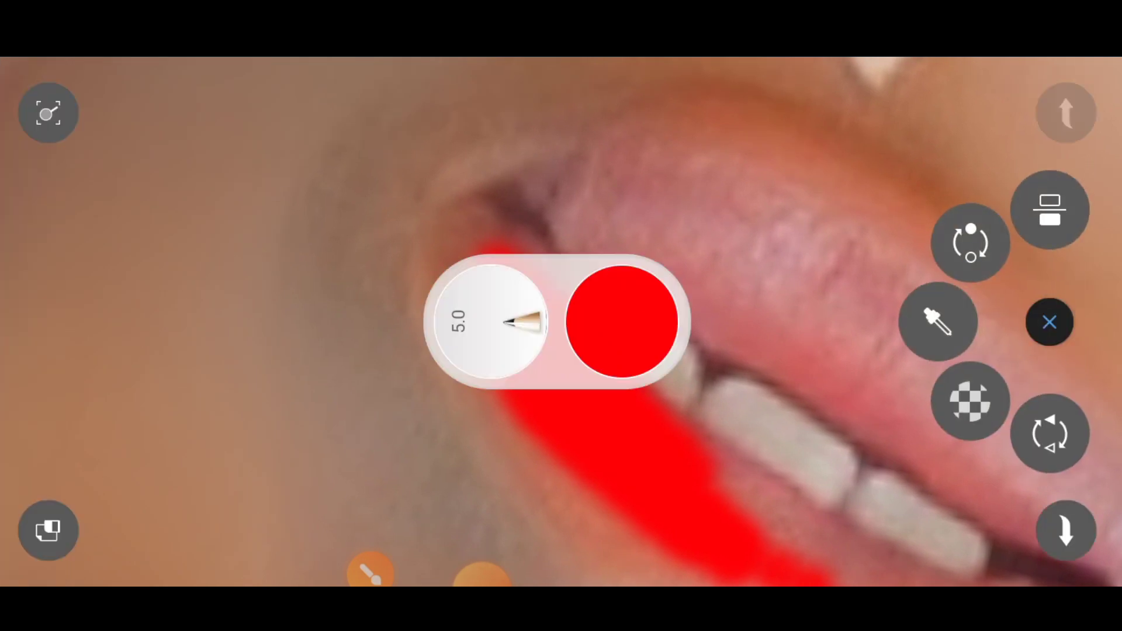
pyautogui.hotkey('ctrl', 'z')
pyautogui.click(1049, 322)
# Set Layer3's opacity to 39.
pyautogui.click(28, 156)
pyautogui.click(714, 128)
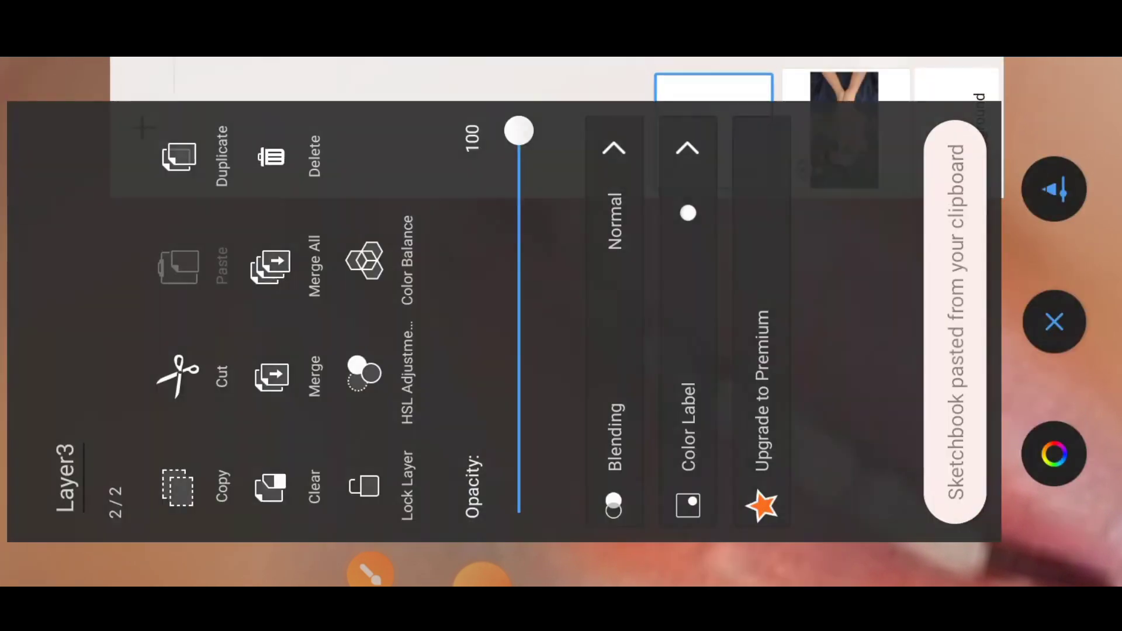
pyautogui.moveTo(519, 131); pyautogui.dragTo(519, 272)
pyautogui.moveTo(519, 359); pyautogui.dragTo(519, 363)
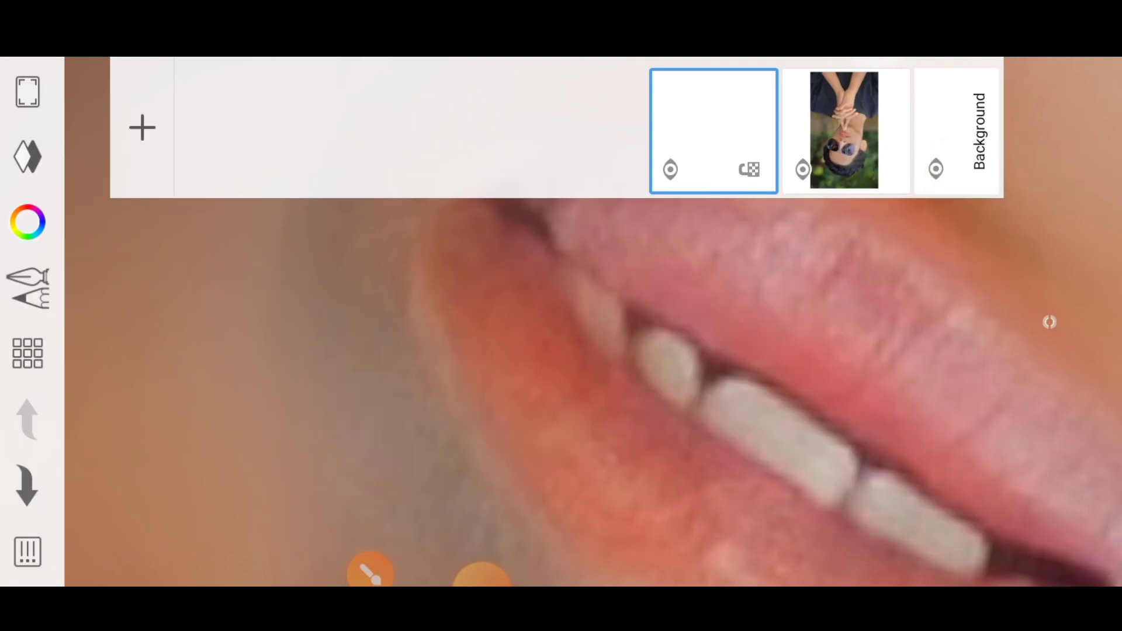
pyautogui.click(28, 156)
# Paint the whole lower lip red, out to its corner.
pyautogui.scroll(3, 561, 321)
pyautogui.moveTo(462, 140); pyautogui.dragTo(637, 450)
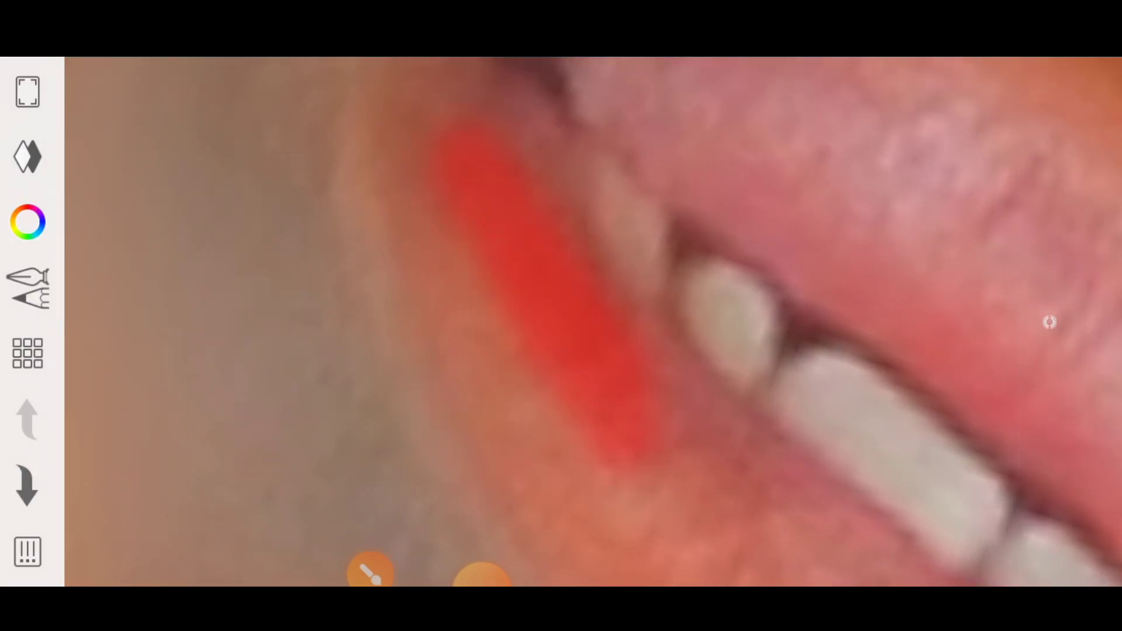
pyautogui.moveTo(421, 193); pyautogui.dragTo(560, 515)
pyautogui.moveTo(584, 444); pyautogui.dragTo(701, 561)
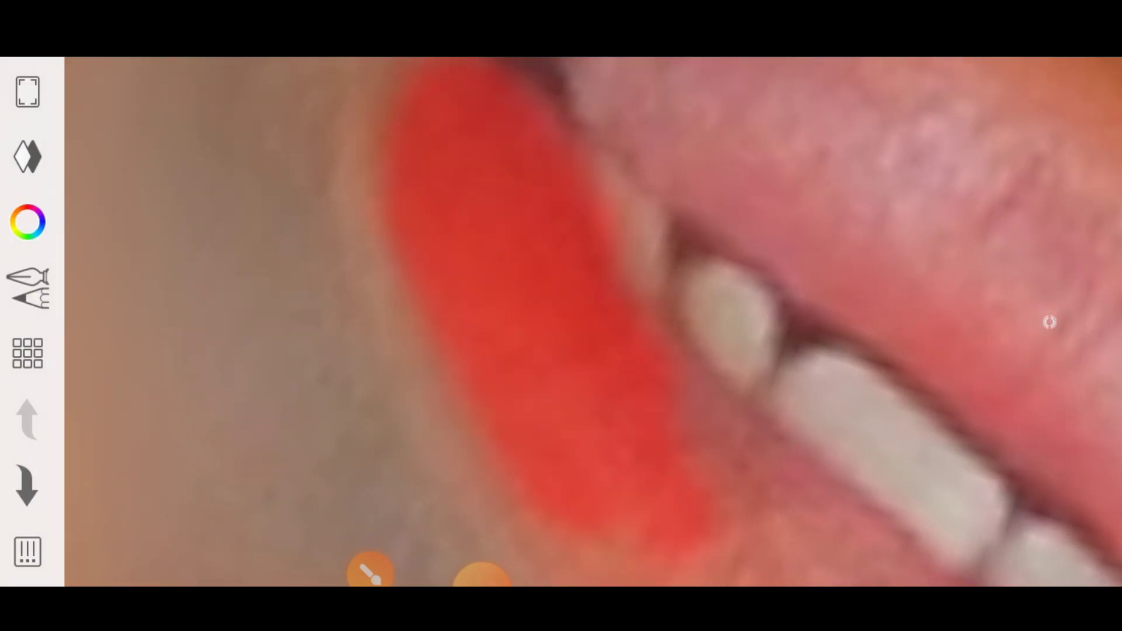
pyautogui.scroll(-3, 561, 321)
pyautogui.moveTo(672, 281); pyautogui.dragTo(760, 380)
pyautogui.moveTo(584, 362); pyautogui.dragTo(789, 555)
pyautogui.moveTo(584, 409); pyautogui.dragTo(730, 555)
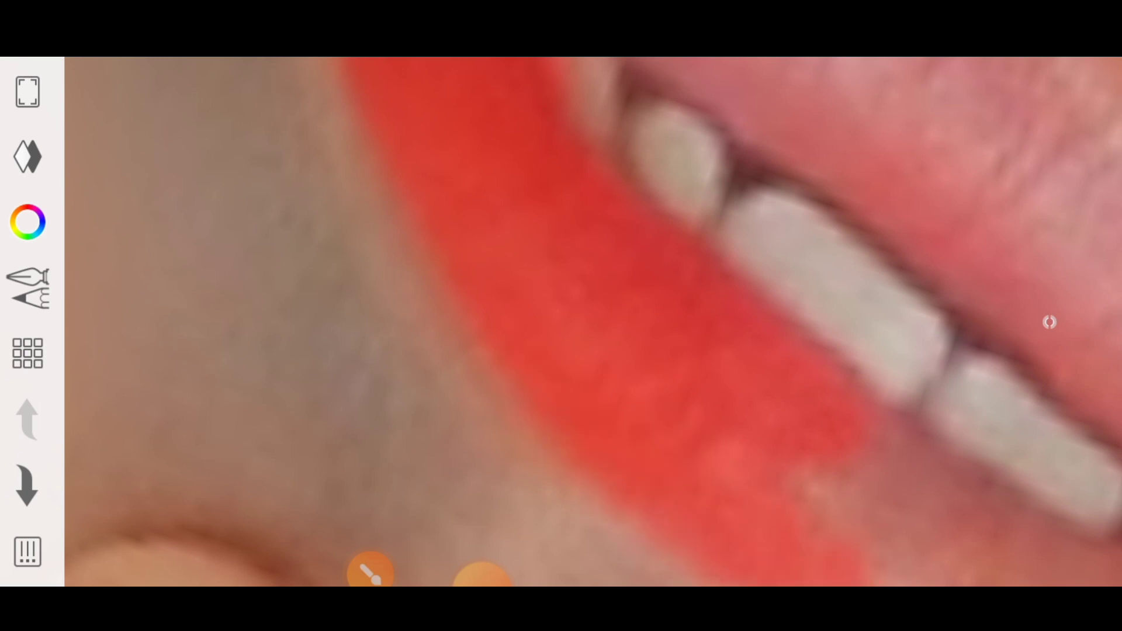
pyautogui.scroll(-2, 561, 322)
pyautogui.moveTo(701, 327); pyautogui.dragTo(848, 514)
pyautogui.moveTo(730, 455); pyautogui.dragTo(888, 566)
pyautogui.scroll(-2, 561, 321)
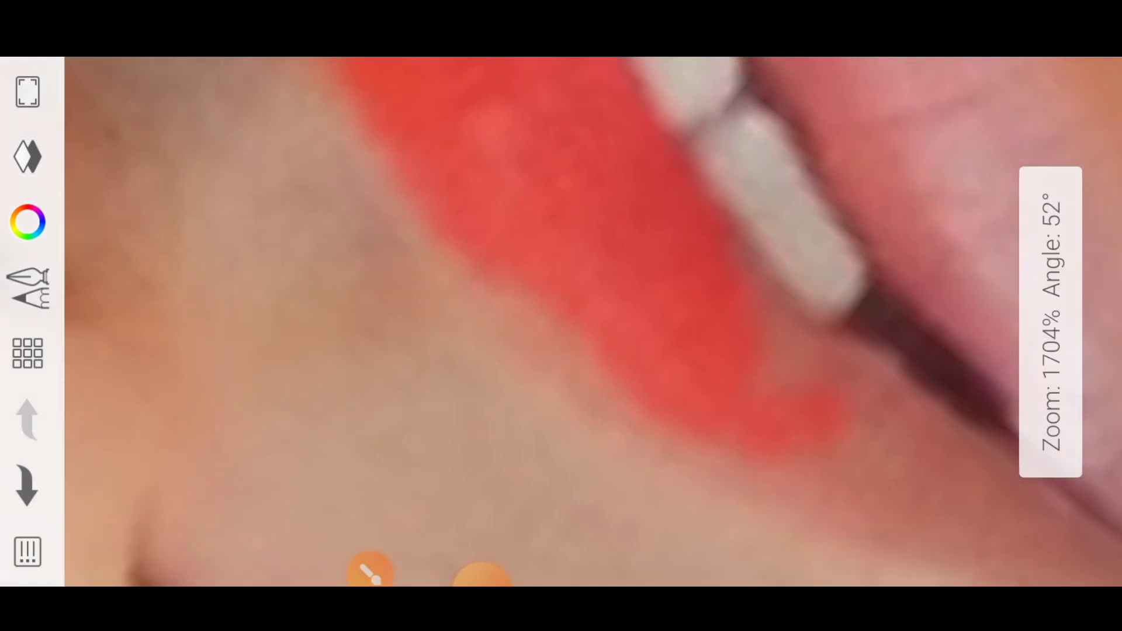
pyautogui.moveTo(731, 432); pyautogui.dragTo(876, 497)
pyautogui.moveTo(788, 327); pyautogui.dragTo(1005, 514)
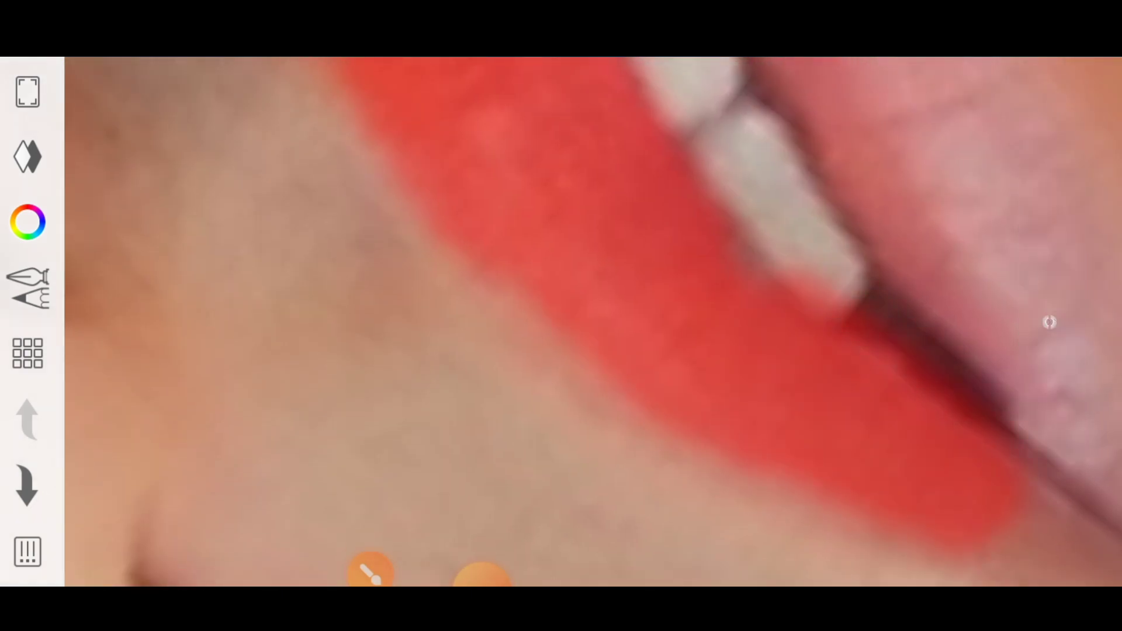
pyautogui.scroll(-2, 1049, 322)
pyautogui.scroll(-3, 1049, 322)
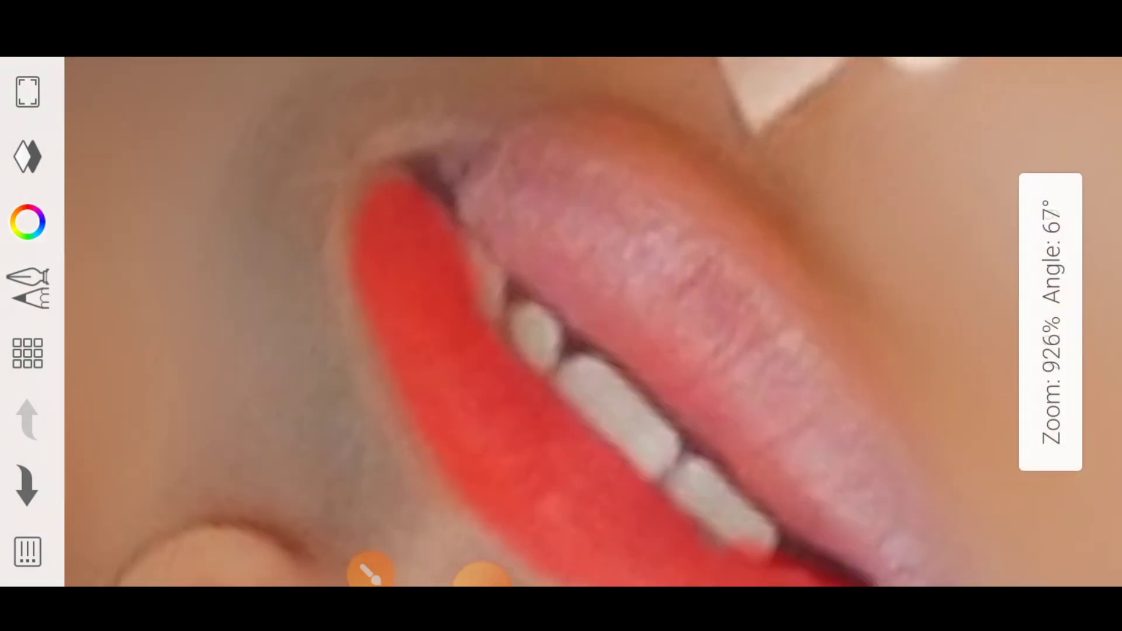
# Paint the upper lip red and fill its remaining gaps.
pyautogui.moveTo(639, 251)
pyautogui.mouseDown()
pyautogui.moveTo(646, 257)
pyautogui.moveTo(502, 193)
pyautogui.moveTo(578, 310)
pyautogui.mouseUp()
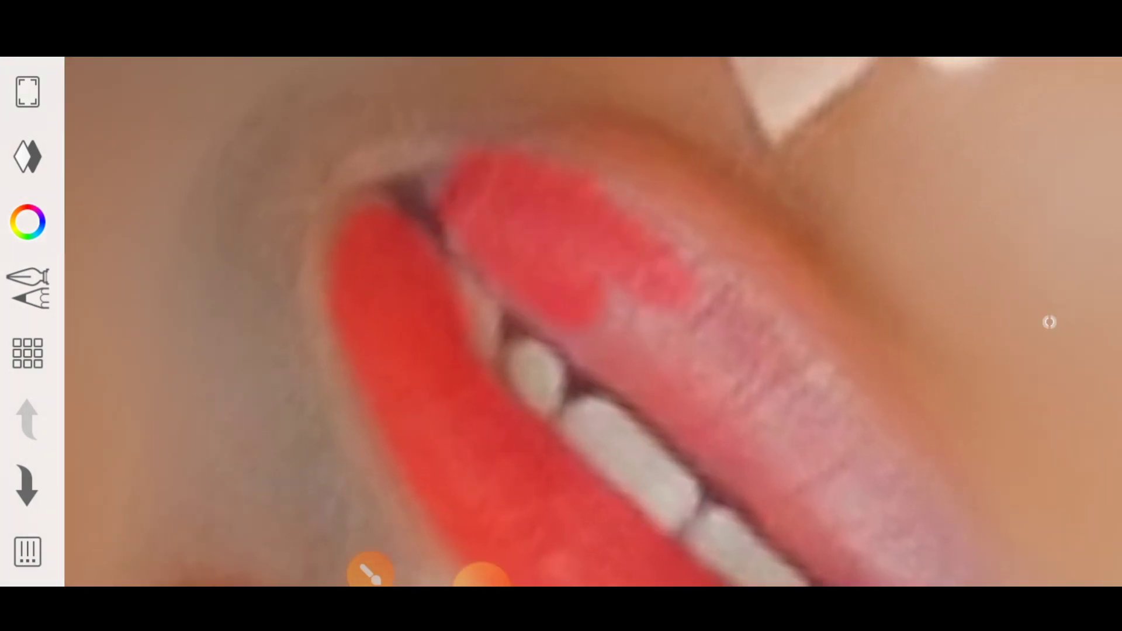
pyautogui.moveTo(578, 175); pyautogui.dragTo(736, 222)
pyautogui.moveTo(683, 258); pyautogui.dragTo(736, 316)
pyautogui.moveTo(619, 292); pyautogui.dragTo(830, 455)
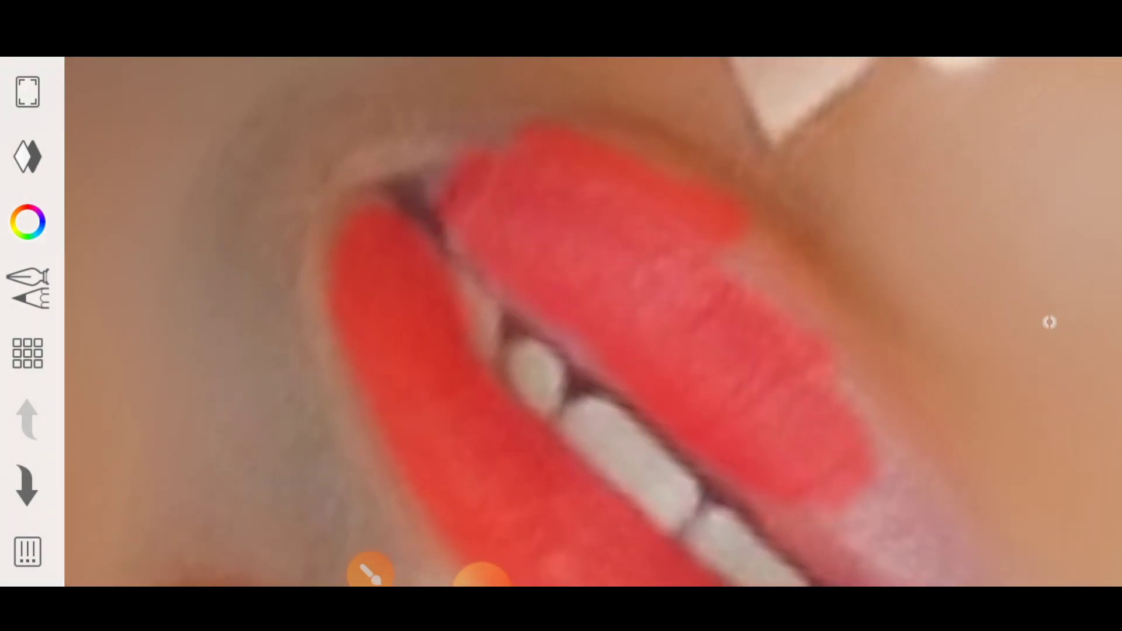
pyautogui.moveTo(719, 257); pyautogui.dragTo(841, 345)
pyautogui.moveTo(859, 456); pyautogui.dragTo(912, 532)
pyautogui.scroll(2, 1050, 322)
pyautogui.moveTo(690, 280); pyautogui.dragTo(859, 438)
pyautogui.moveTo(643, 292); pyautogui.dragTo(760, 392)
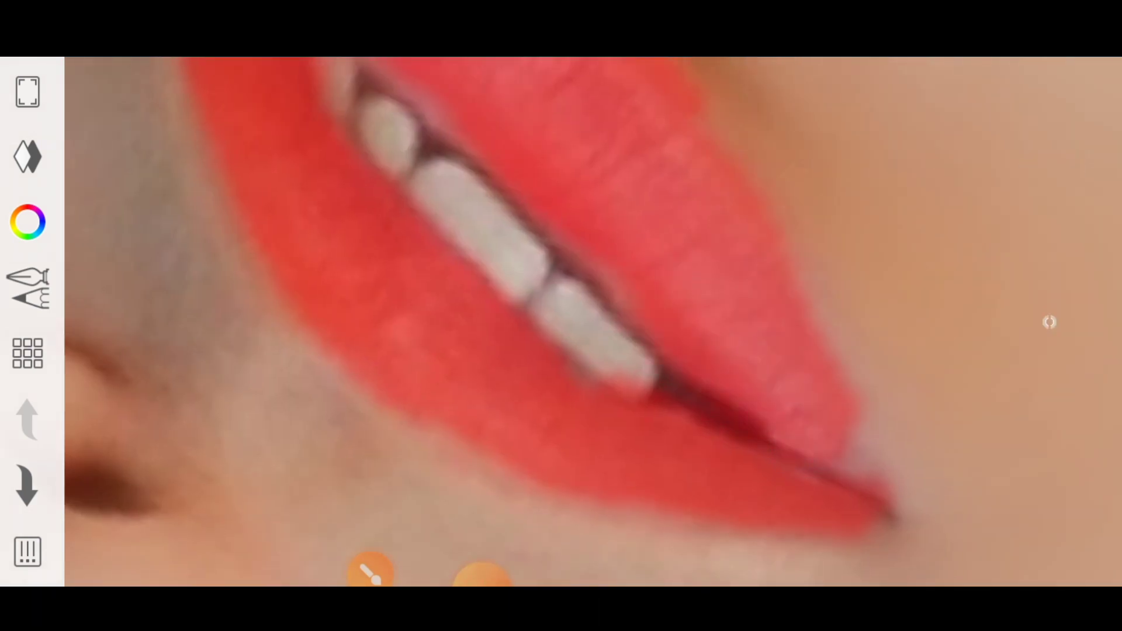
pyautogui.scroll(-2, 1050, 322)
pyautogui.scroll(-2, 1050, 322)
pyautogui.scroll(-2, 1049, 322)
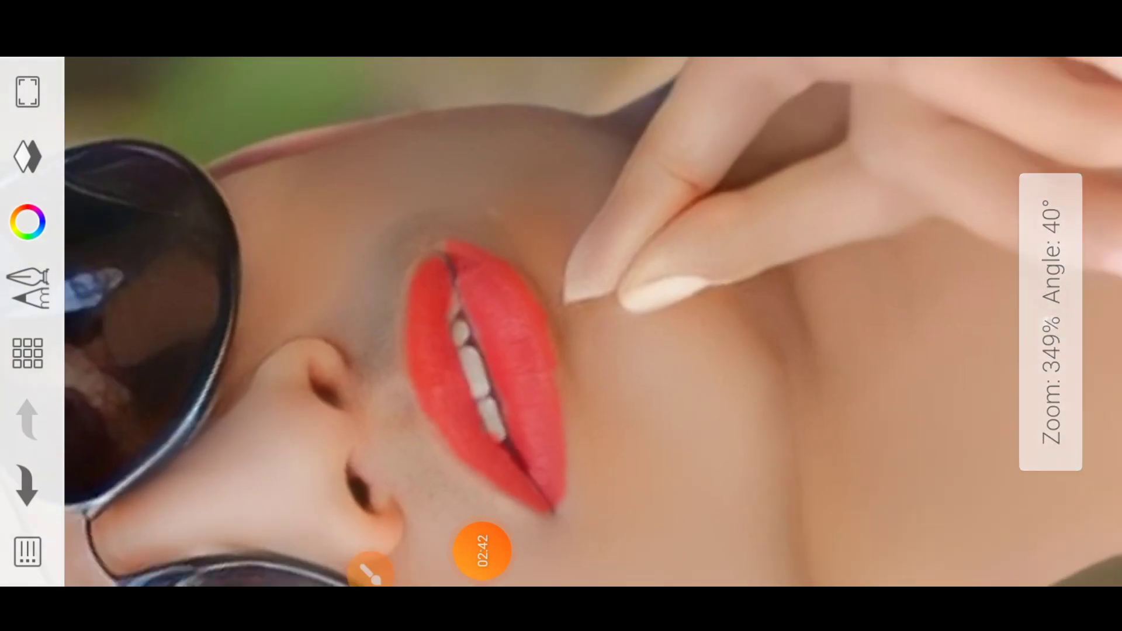
pyautogui.scroll(-1, 1049, 322)
# Fade the red lip layer to 21% opacity.
pyautogui.click(28, 156)
pyautogui.click(713, 128)
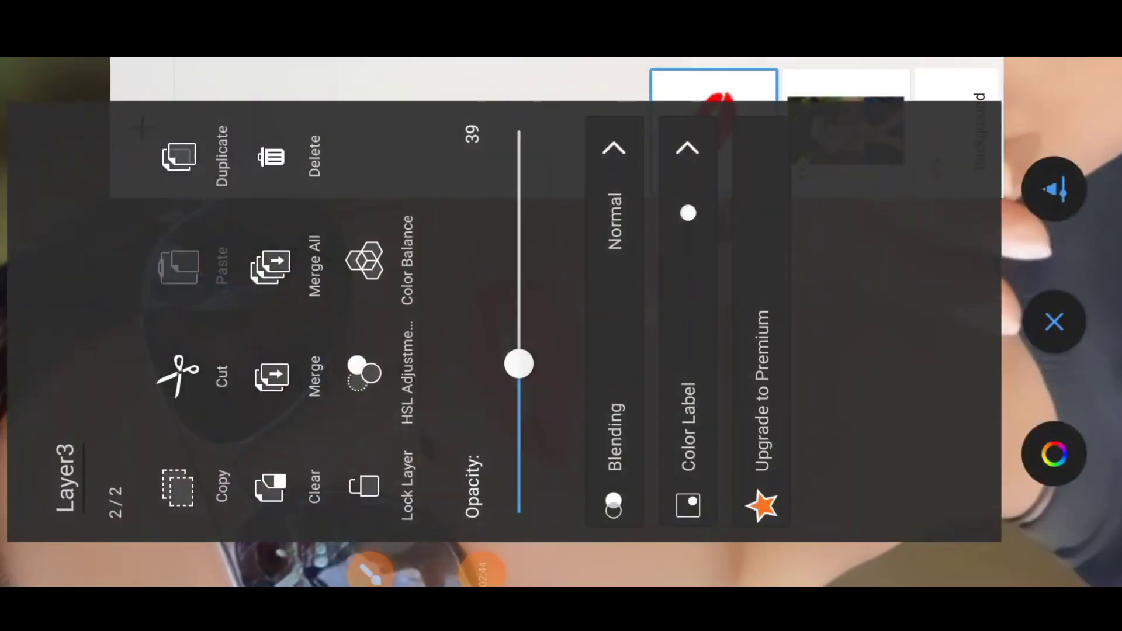
pyautogui.moveTo(518, 362); pyautogui.dragTo(518, 420)
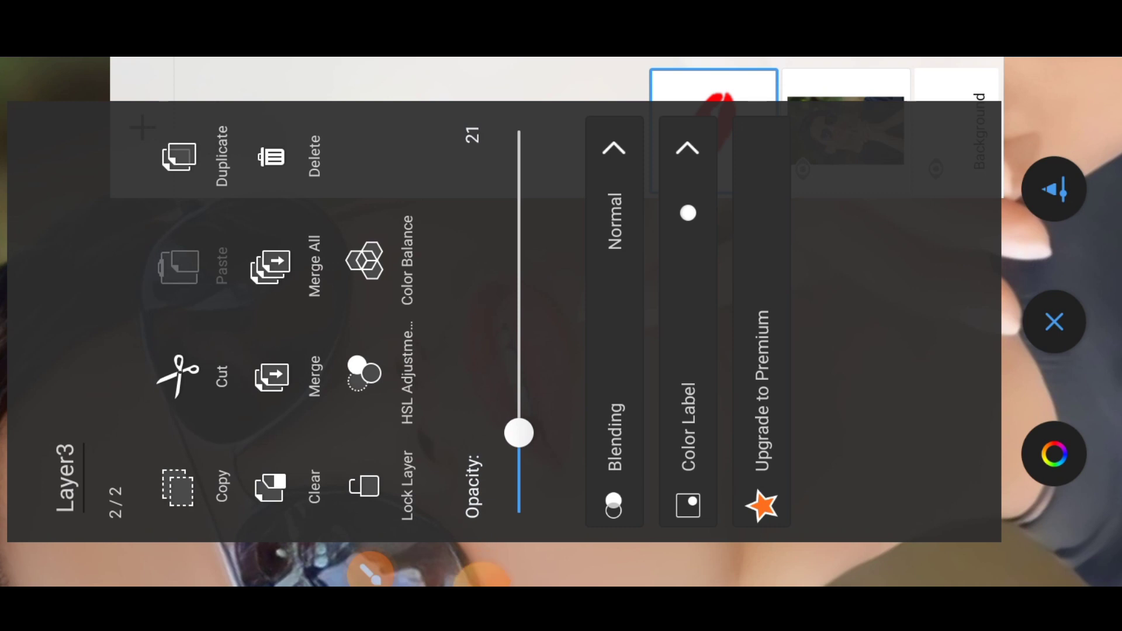
pyautogui.click(1054, 321)
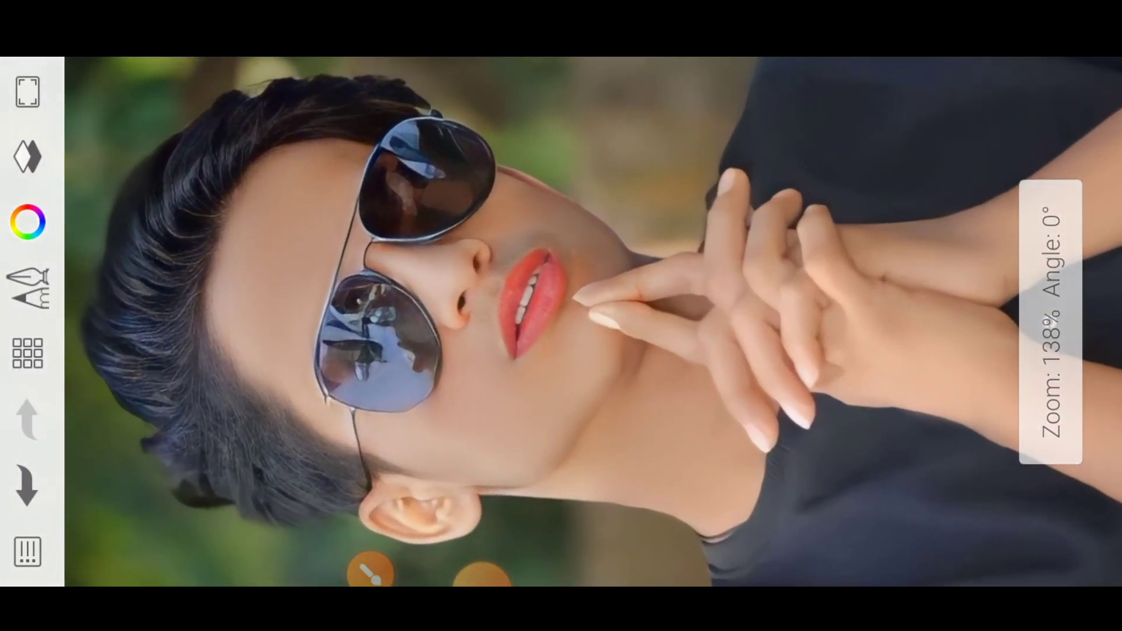
# Save the sketch and share the saved image to Photoroom.
pyautogui.click(27, 551)
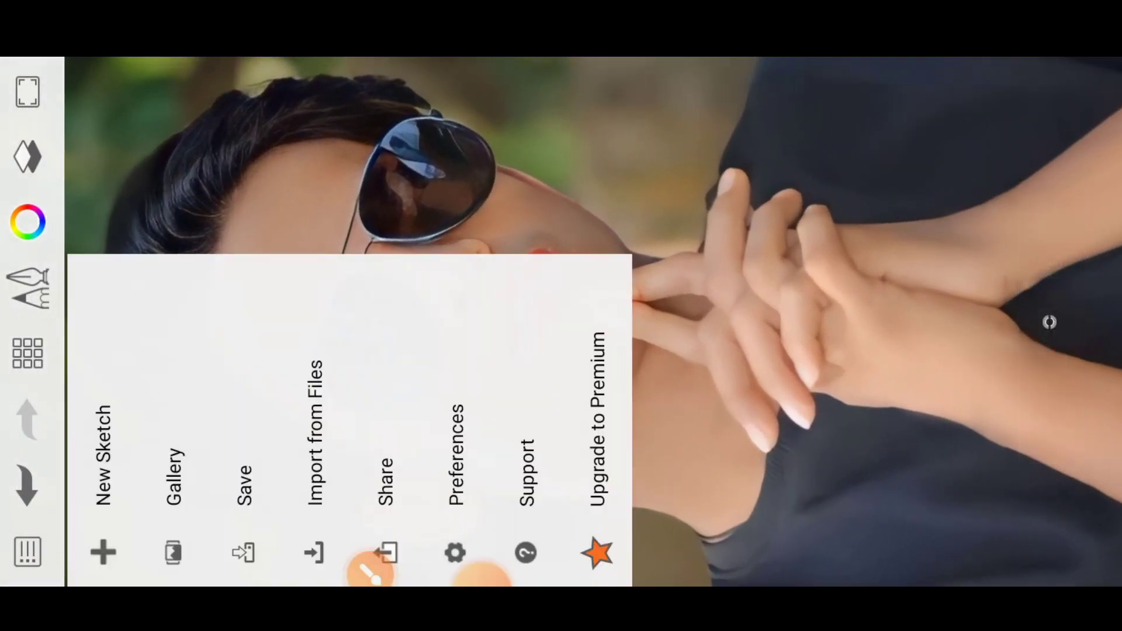
pyautogui.click(173, 468)
pyautogui.click(175, 421)
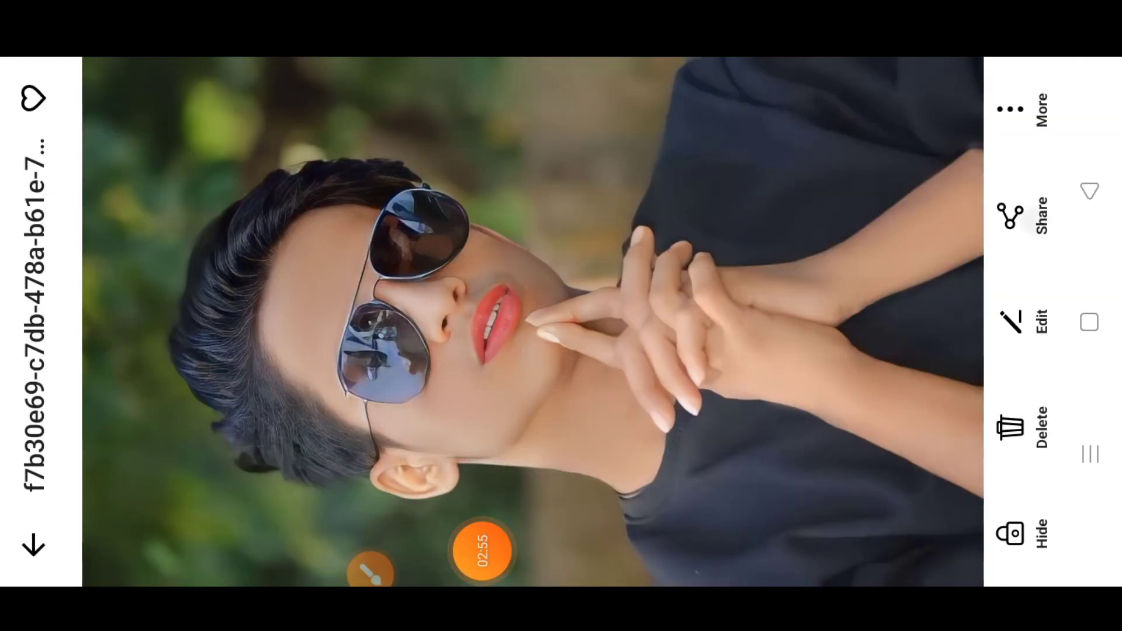
pyautogui.click(1009, 216)
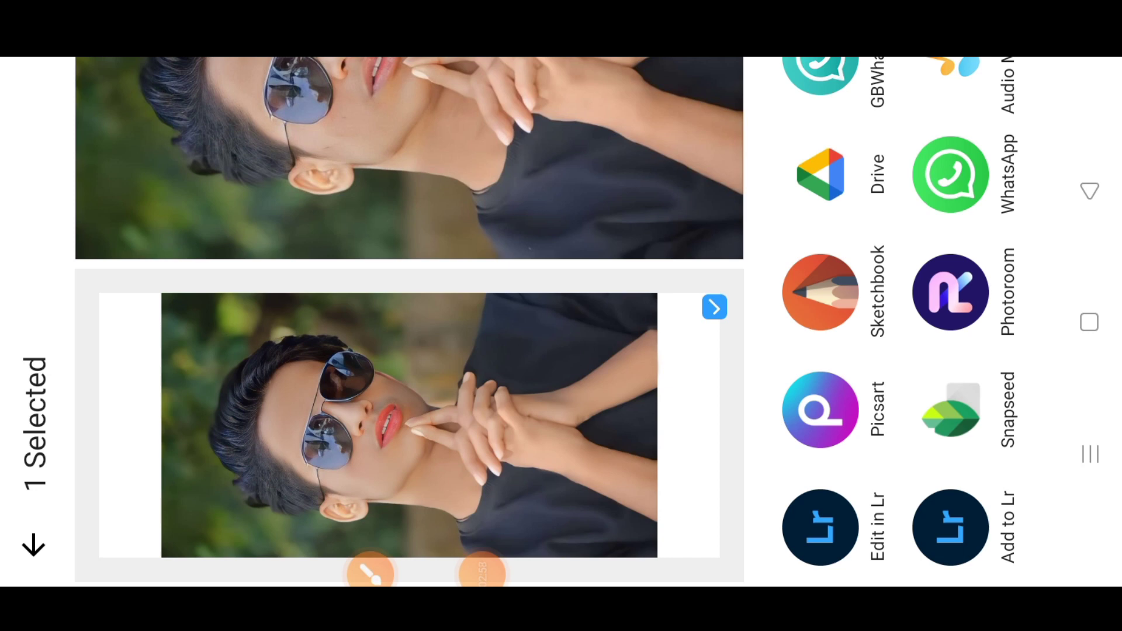
pyautogui.click(951, 292)
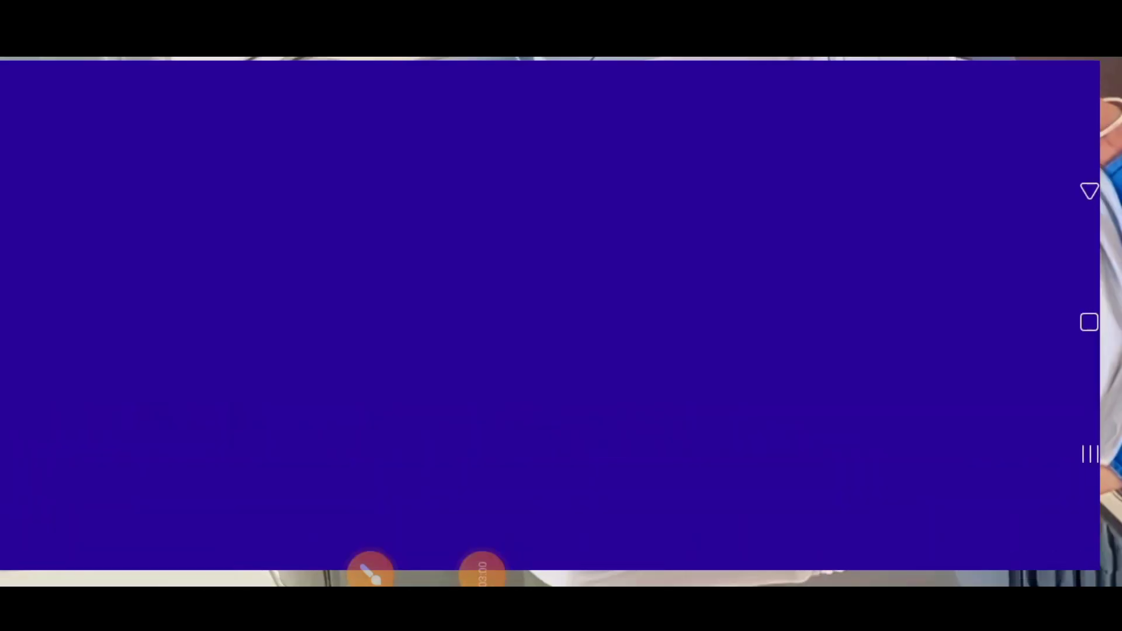
# In Photoroom, choose the transparent-background cutout of the sunglasses portrait.
pyautogui.click(482, 568)
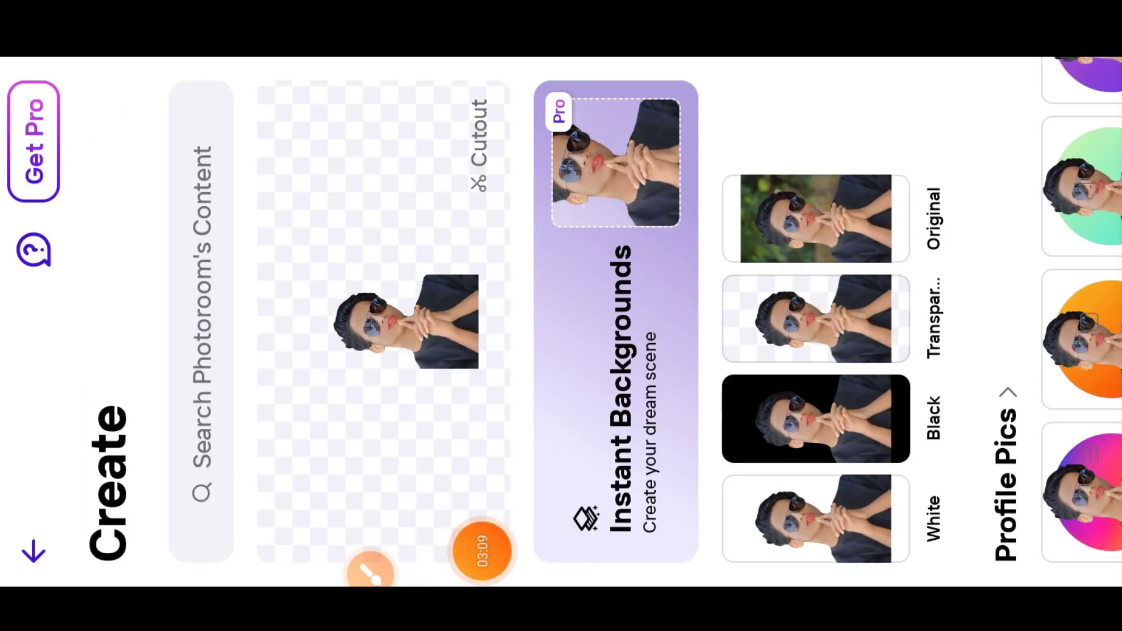
pyautogui.click(370, 570)
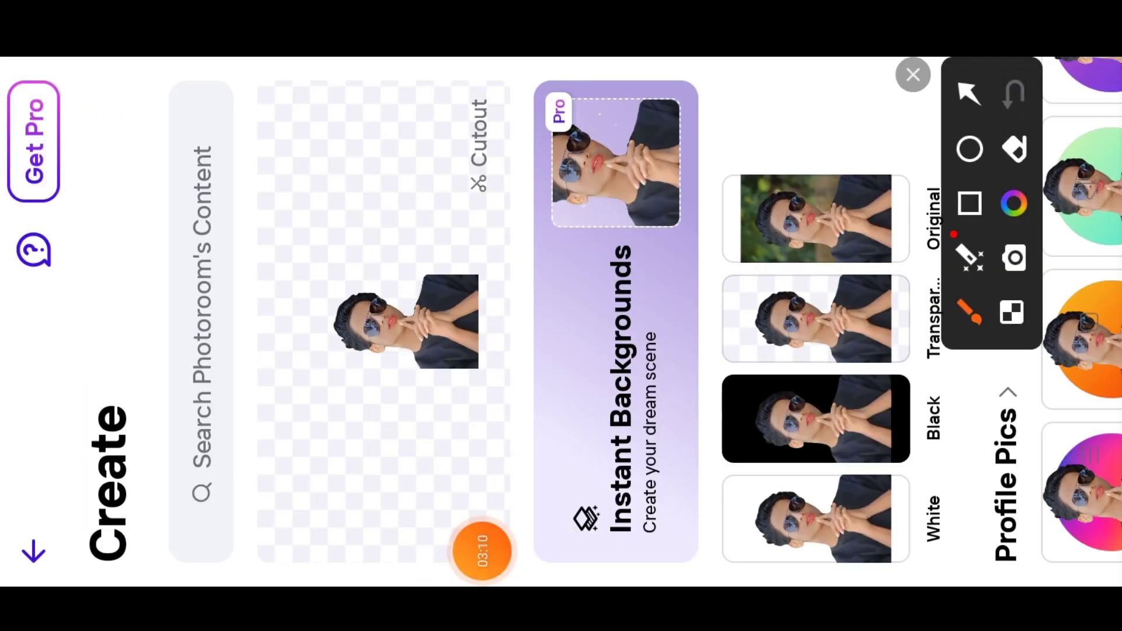
pyautogui.moveTo(933, 373); pyautogui.dragTo(730, 246)
pyautogui.click(913, 74)
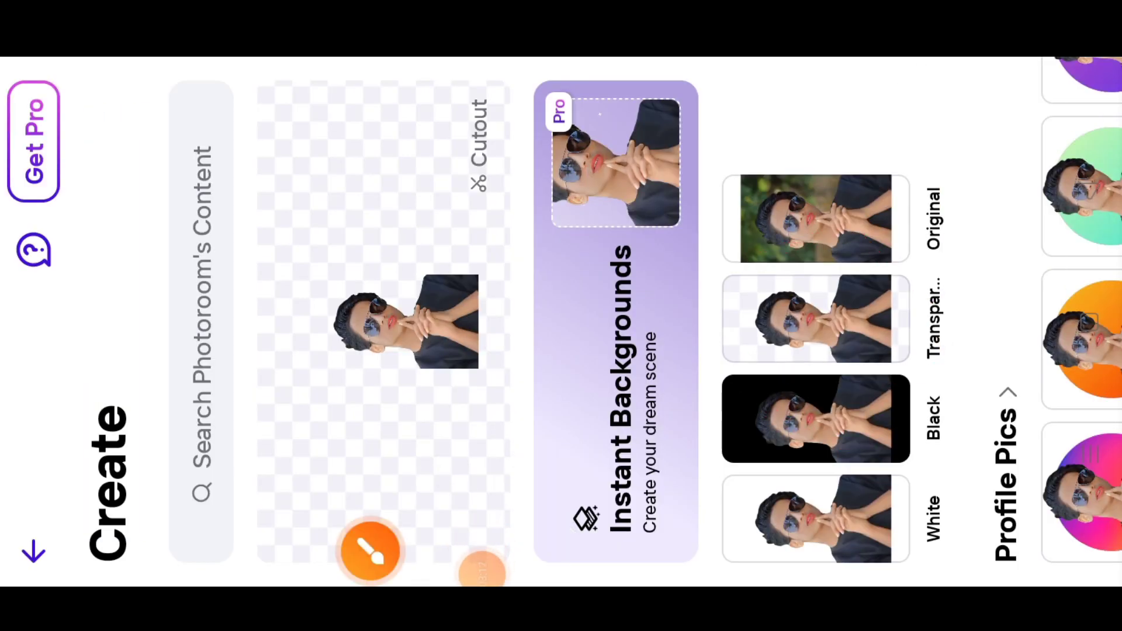
pyautogui.click(817, 518)
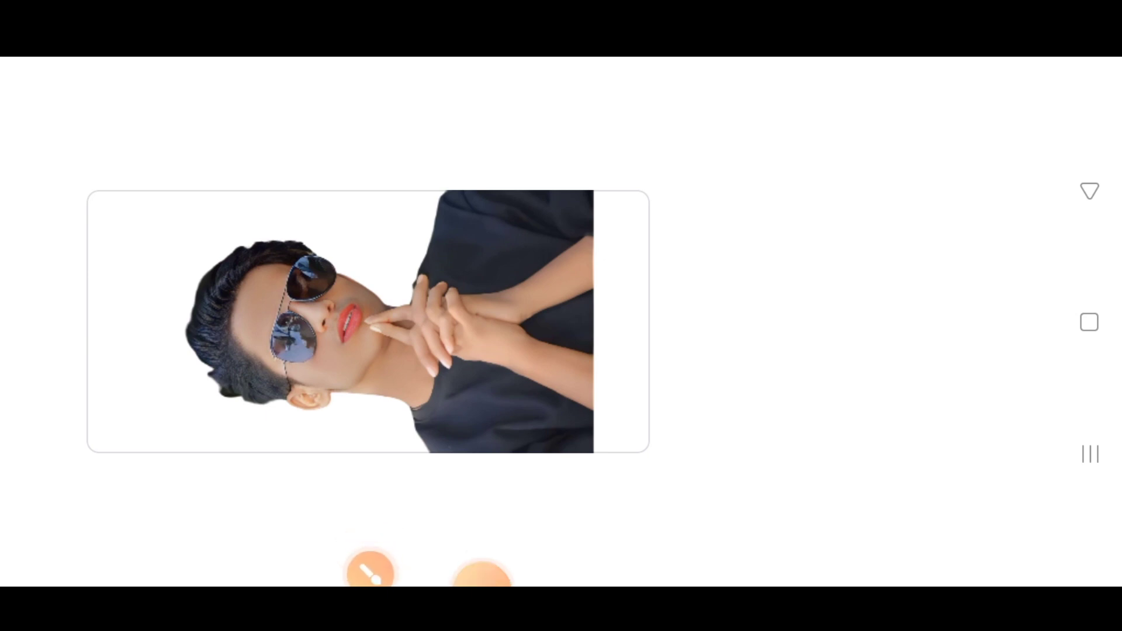
# Export the PNG cutout, skip the account prompt with Maybe Later, and return home.
pyautogui.click(482, 570)
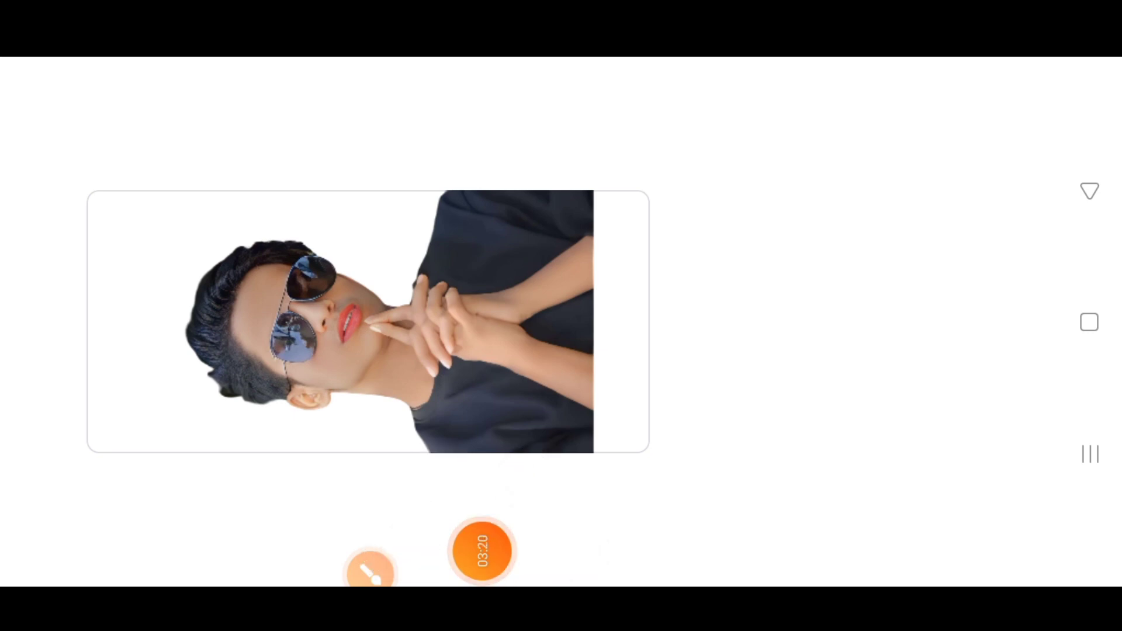
pyautogui.click(482, 551)
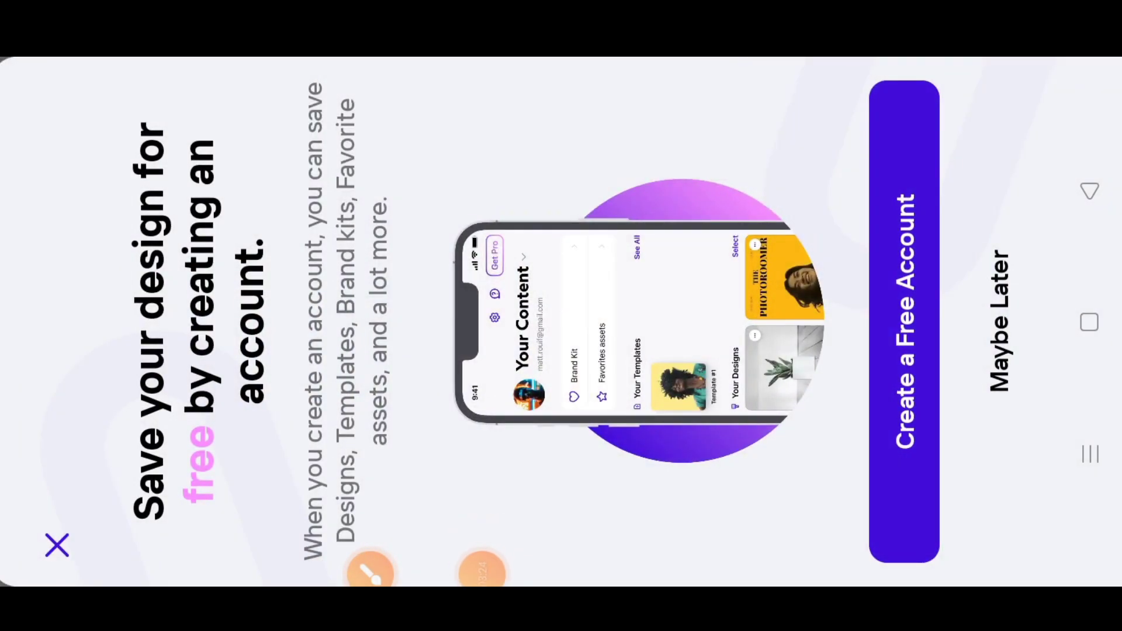
pyautogui.click(999, 321)
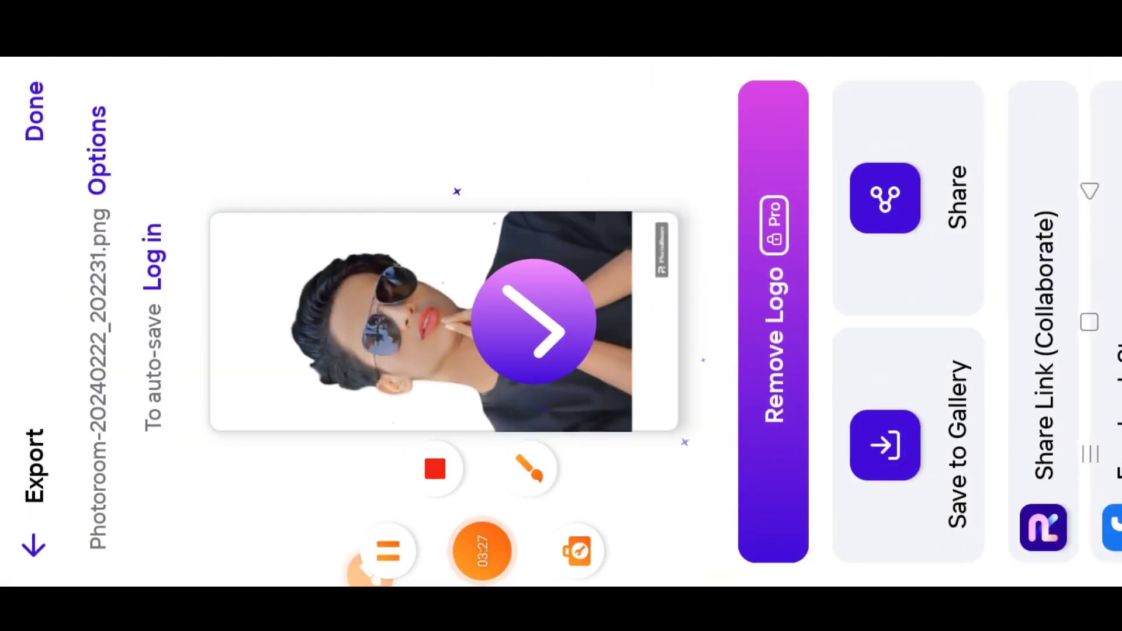
pyautogui.click(1089, 322)
pyautogui.moveTo(6, 316); pyautogui.dragTo(351, 316)
# Open the green bokeh photo in PicsArt and add the cutout sunglasses portrait as a layer.
pyautogui.click(876, 316)
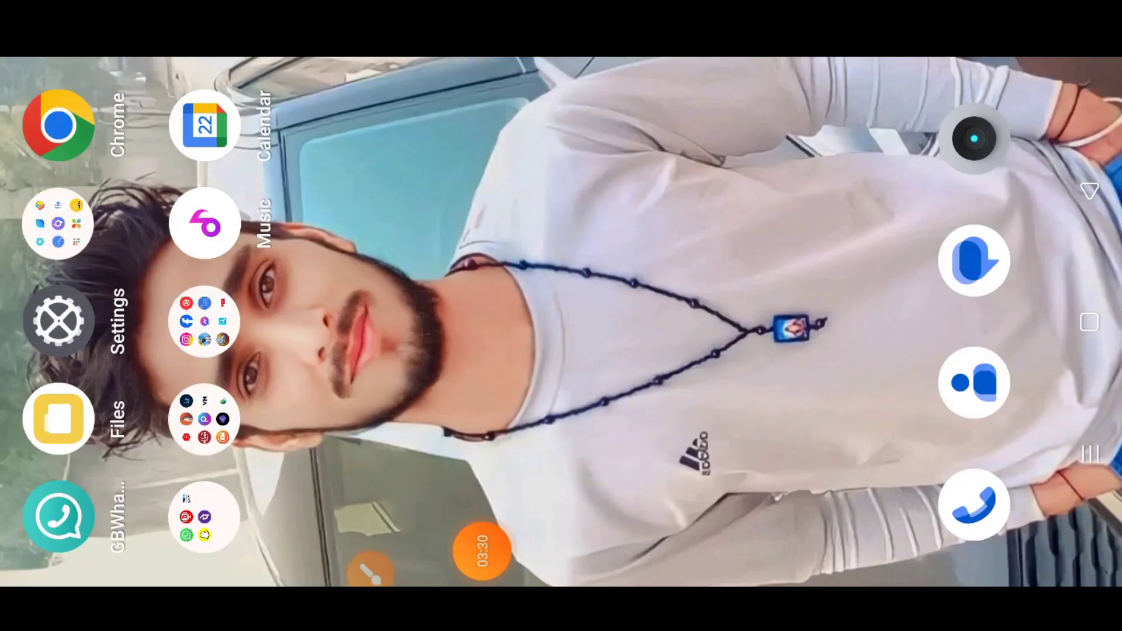
pyautogui.click(204, 419)
pyautogui.click(343, 319)
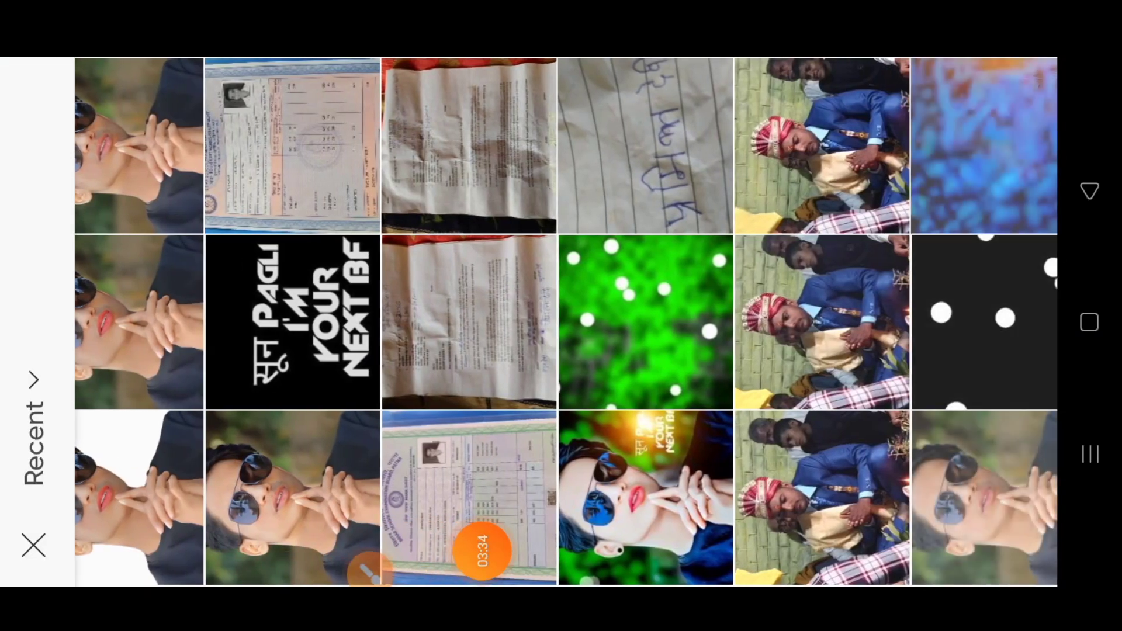
pyautogui.click(645, 323)
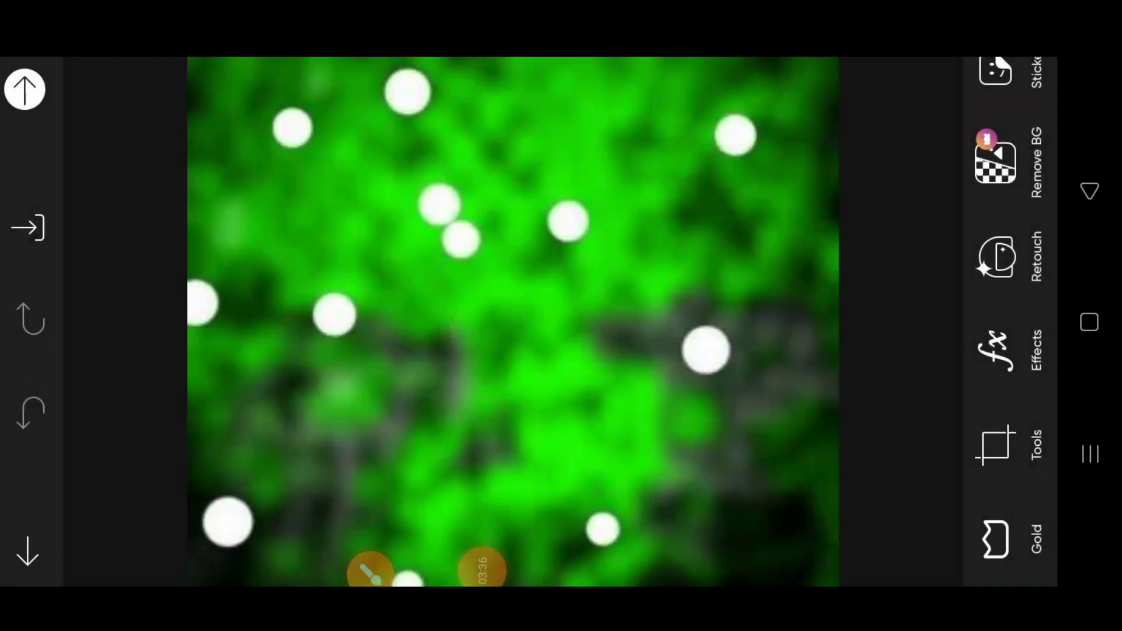
pyautogui.click(995, 292)
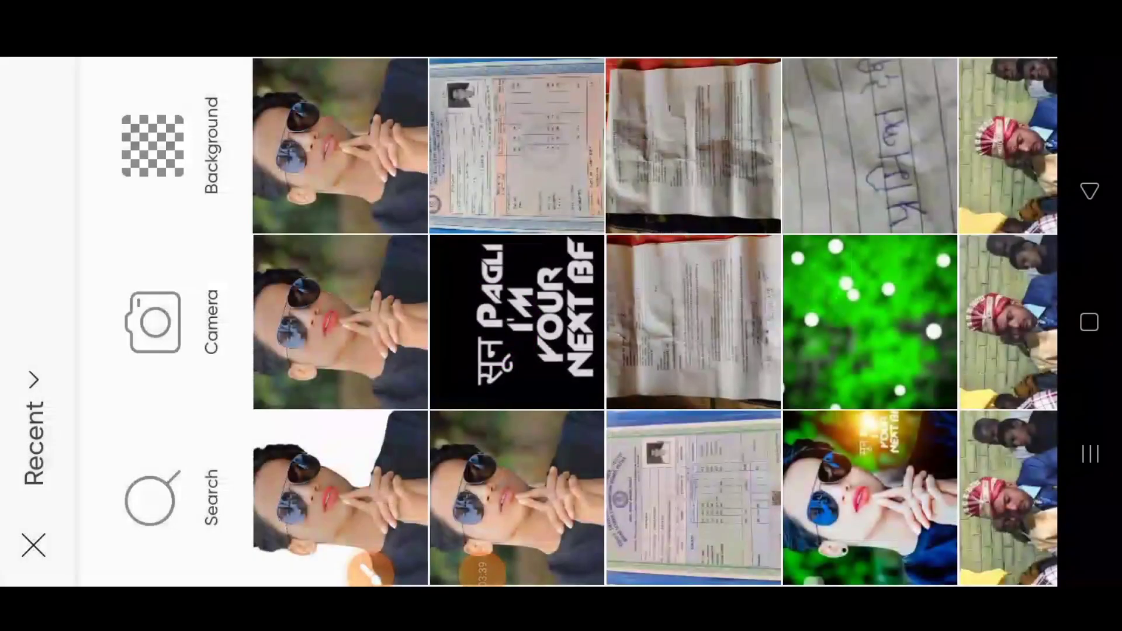
pyautogui.click(340, 498)
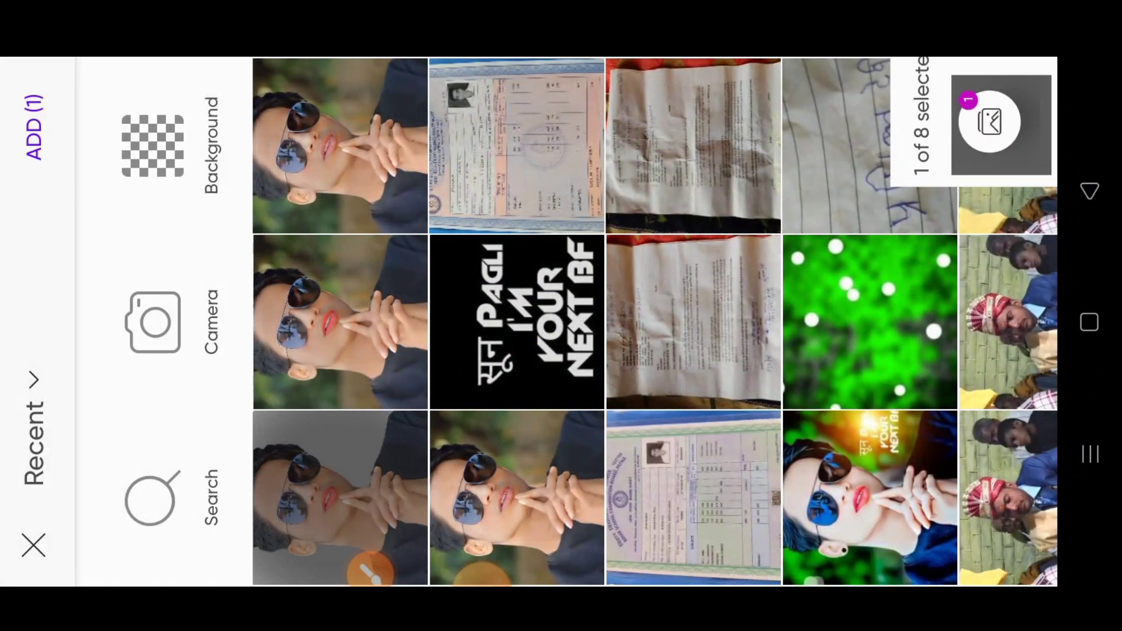
pyautogui.click(33, 137)
# Enlarge the portrait to fill the background and crop the picture to 556 × 886.
pyautogui.moveTo(639, 252); pyautogui.dragTo(919, 98)
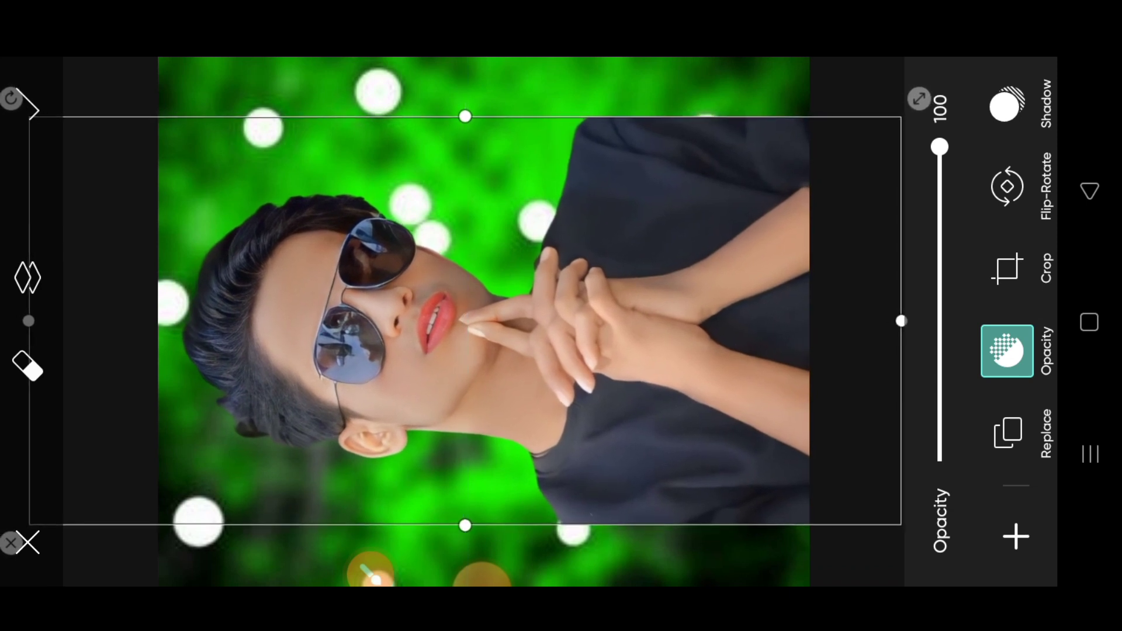
pyautogui.click(27, 105)
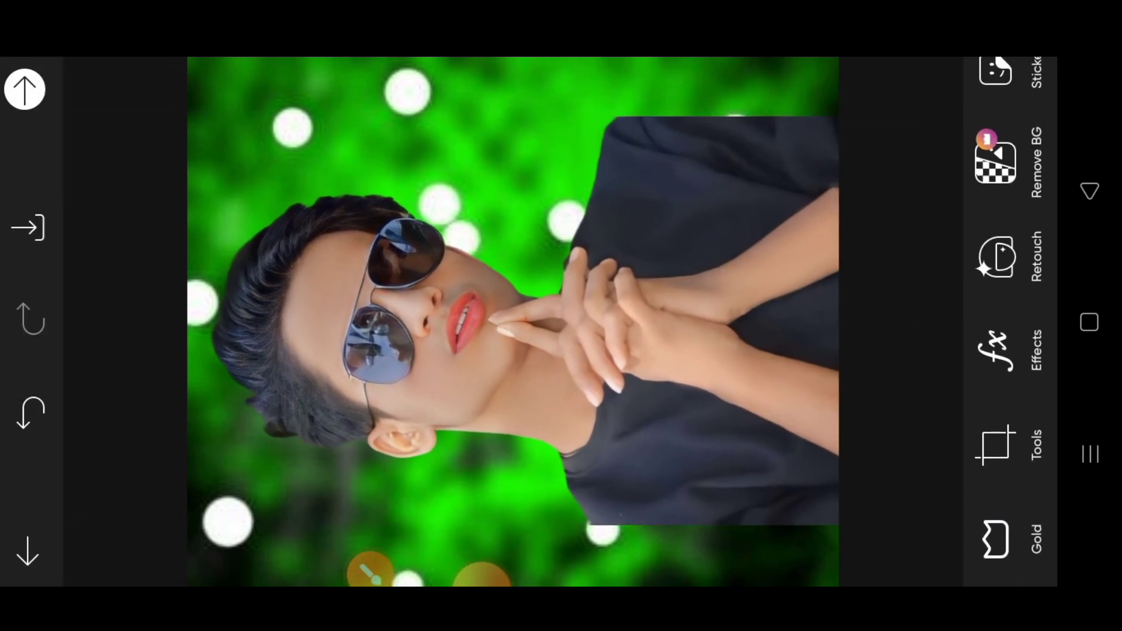
pyautogui.click(995, 446)
pyautogui.click(611, 536)
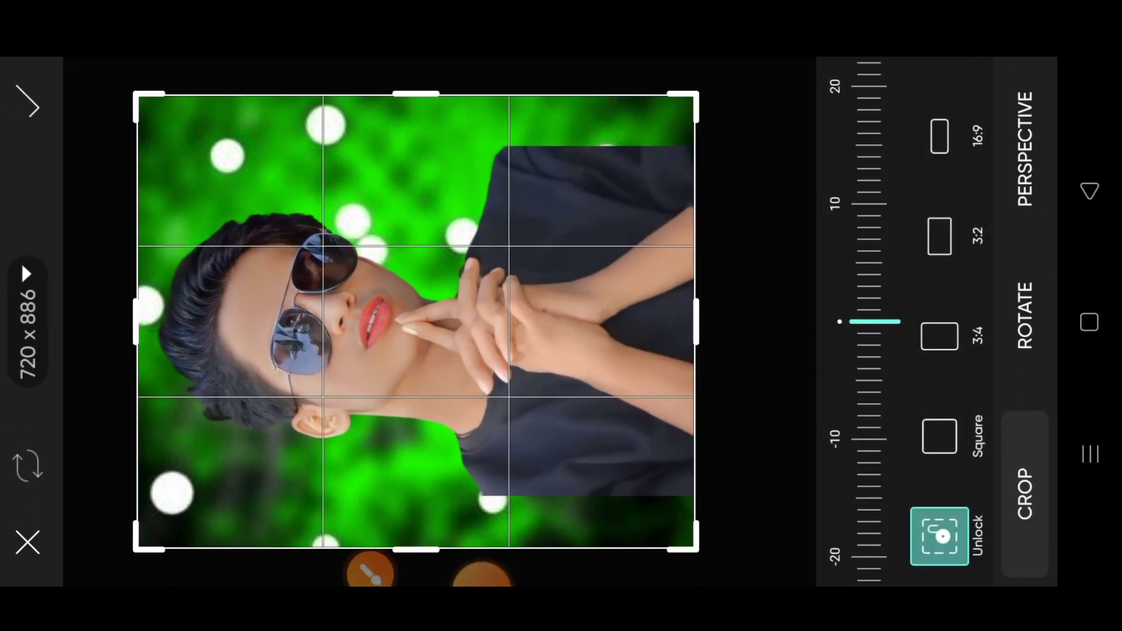
pyautogui.moveTo(415, 501); pyautogui.dragTo(415, 494)
pyautogui.moveTo(415, 95); pyautogui.dragTo(415, 150)
pyautogui.click(28, 104)
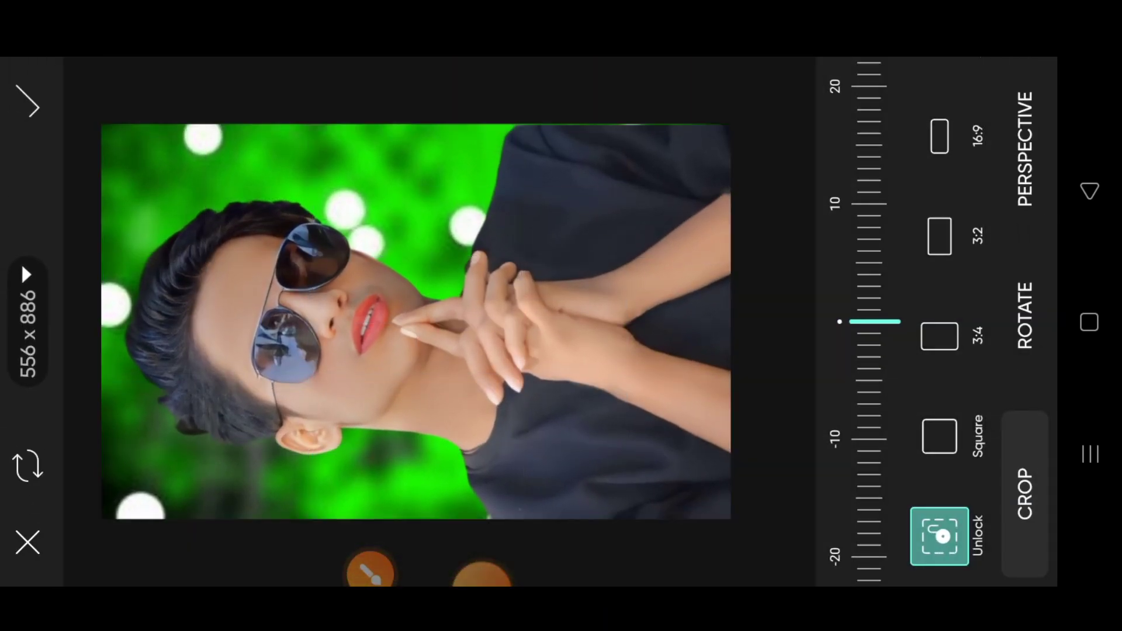
# Select the PAGLI text image and the orange glow image to add over the portrait.
pyautogui.click(482, 570)
pyautogui.moveTo(995, 117); pyautogui.dragTo(995, 467)
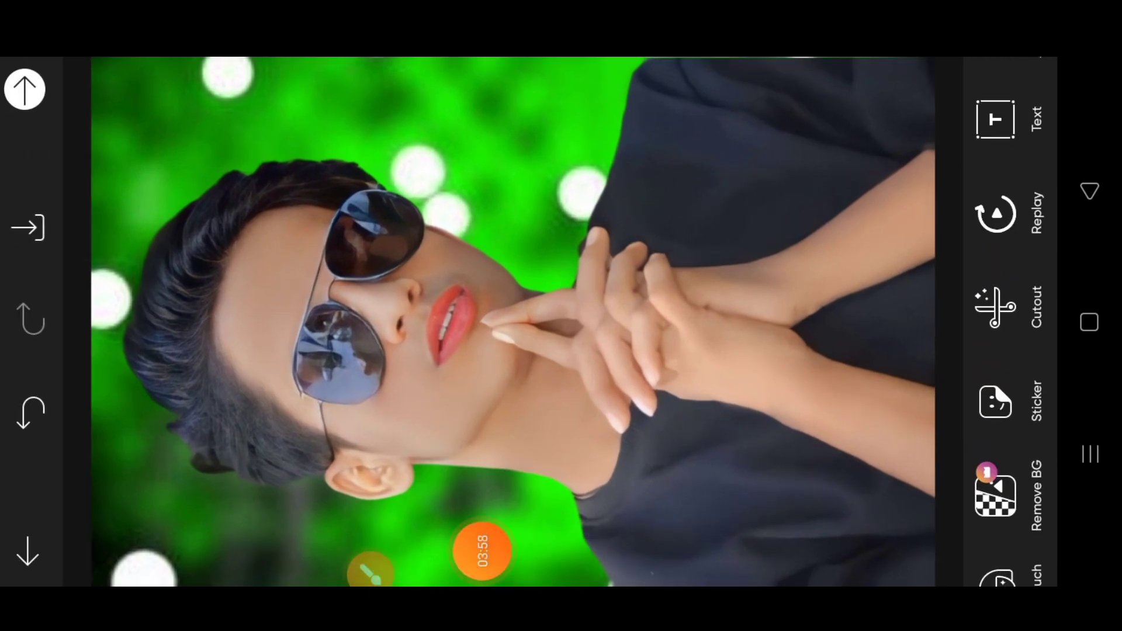
pyautogui.click(995, 260)
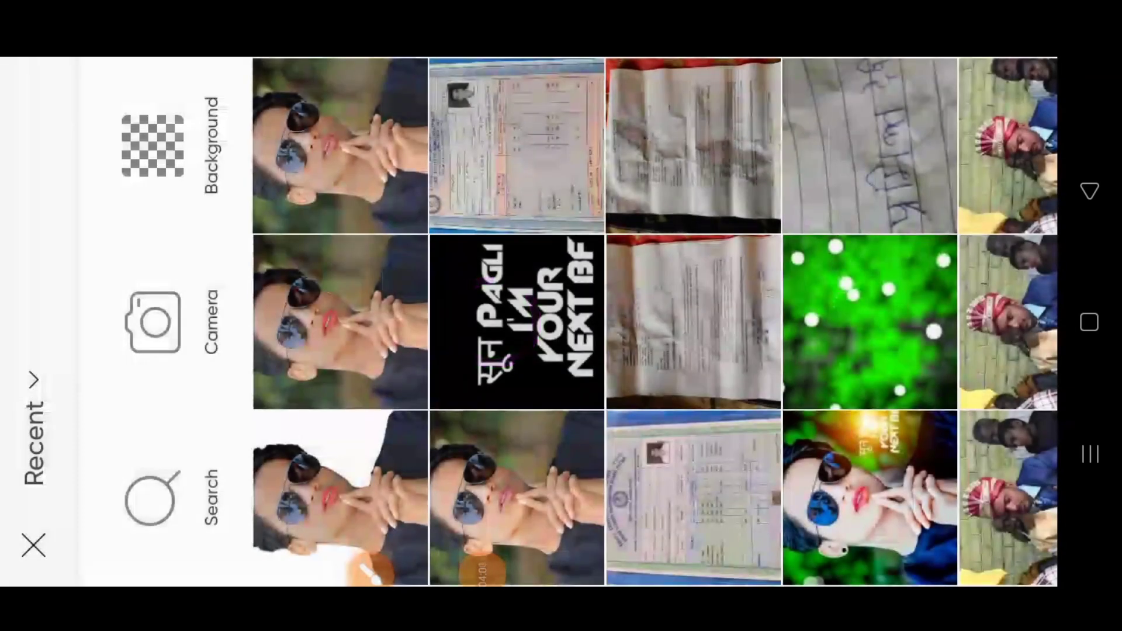
pyautogui.click(517, 321)
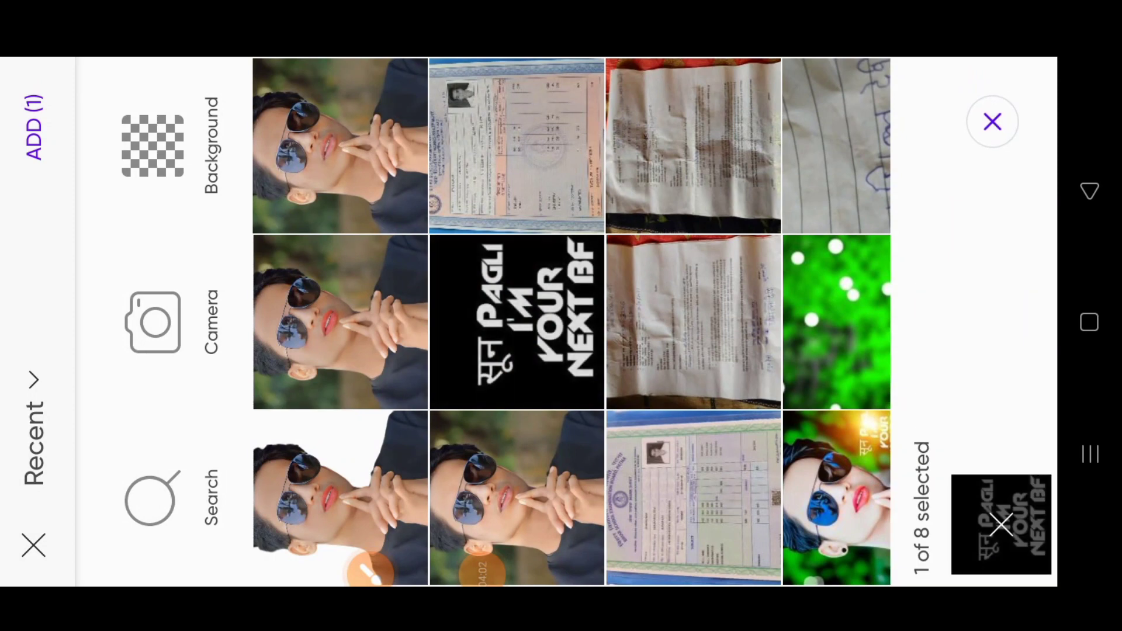
pyautogui.click(482, 549)
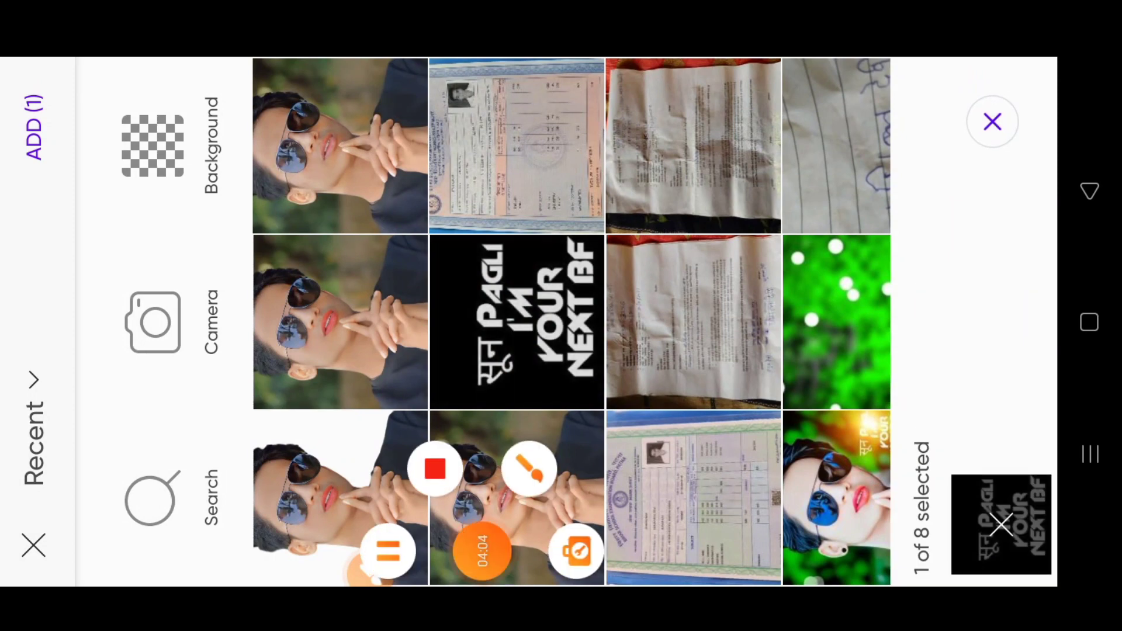
pyautogui.click(576, 550)
# Add both images, set the orange glow to Screen blend, and enlarge and tilt it.
pyautogui.click(34, 127)
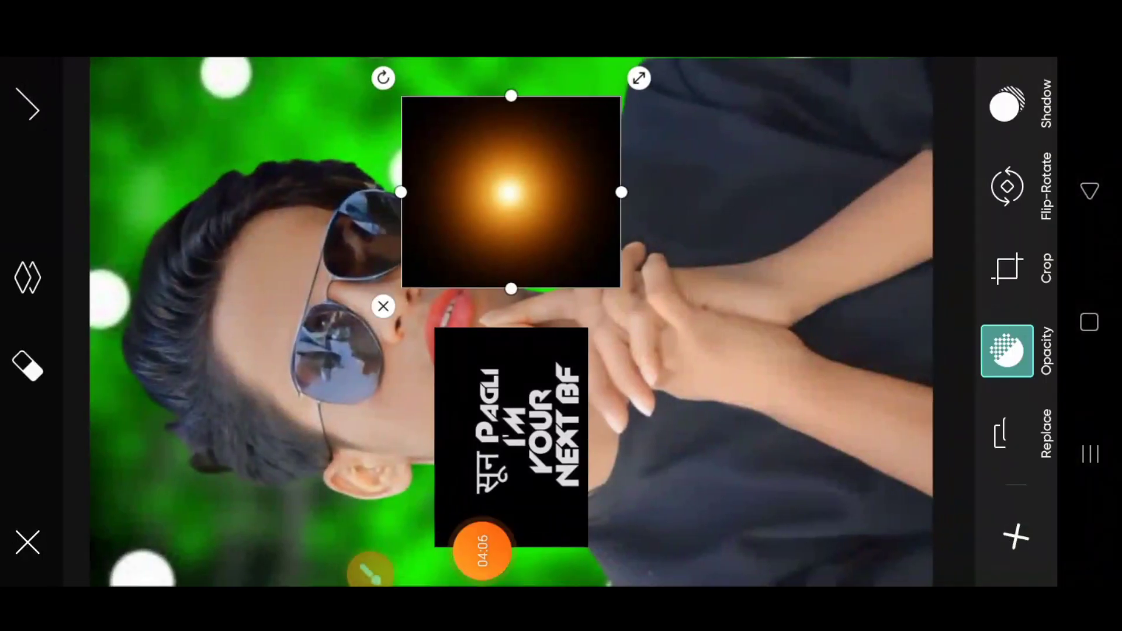
pyautogui.scroll(5, 1006, 263)
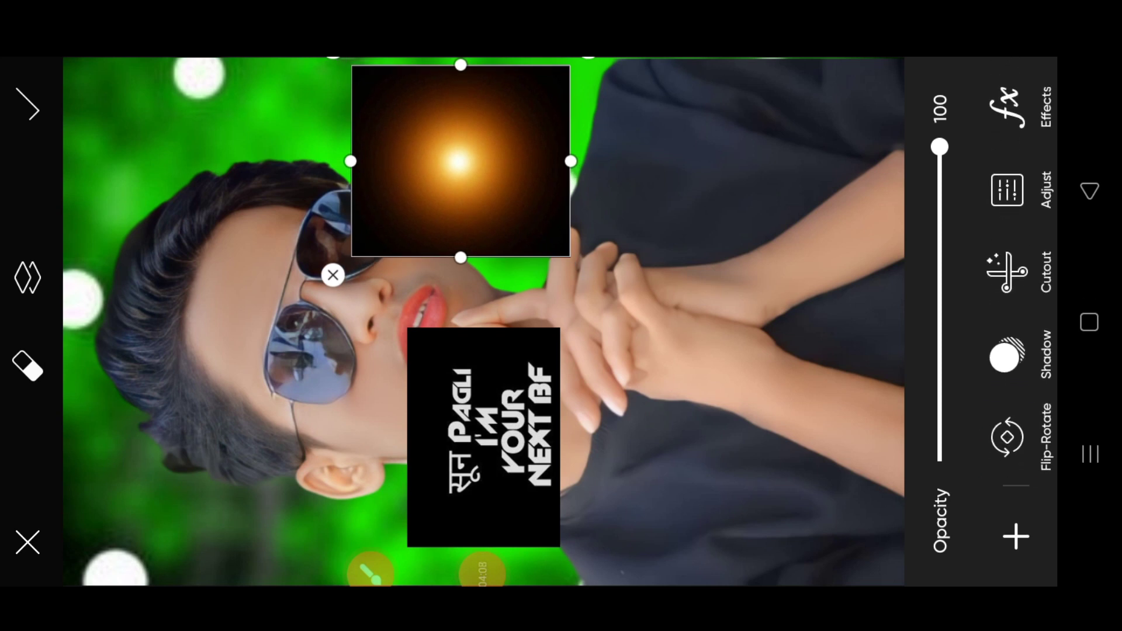
pyautogui.click(370, 550)
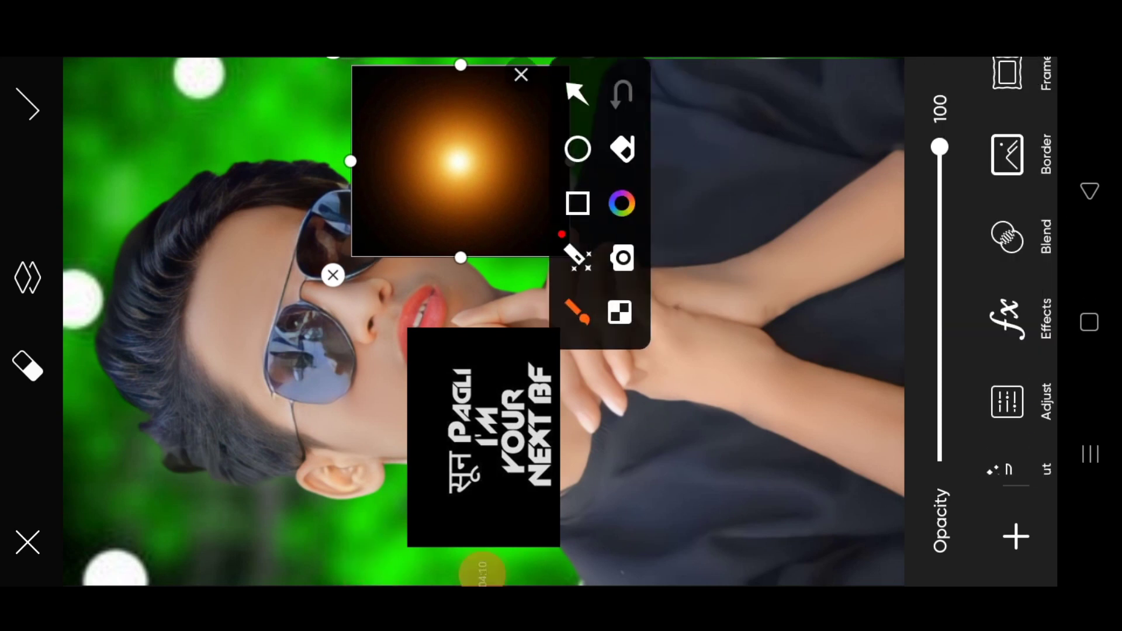
pyautogui.click(577, 257)
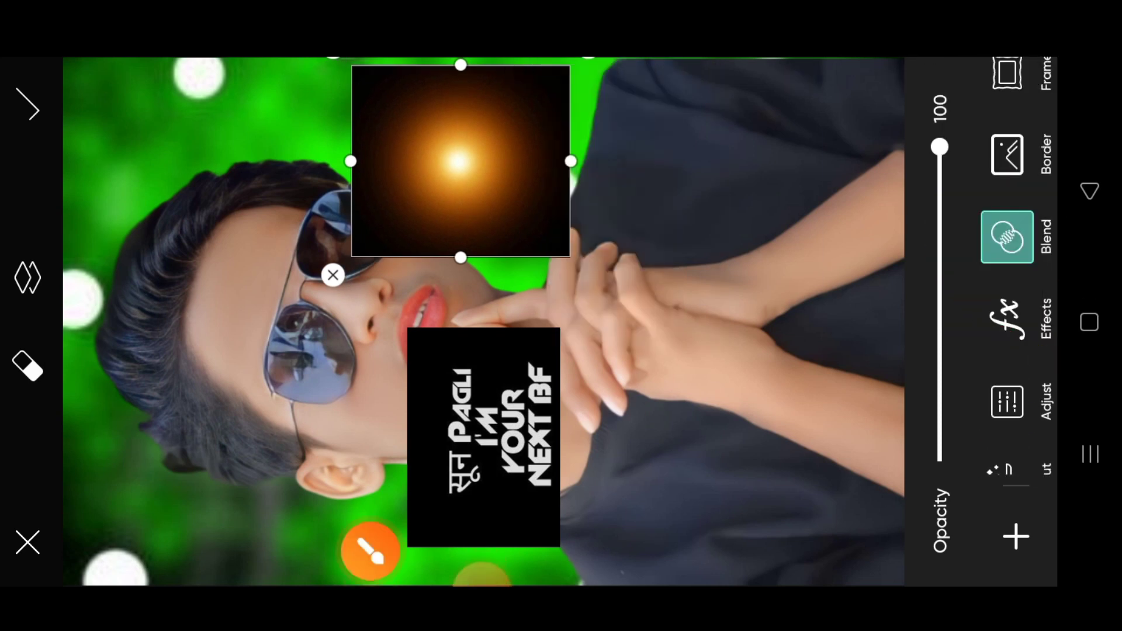
pyautogui.click(946, 324)
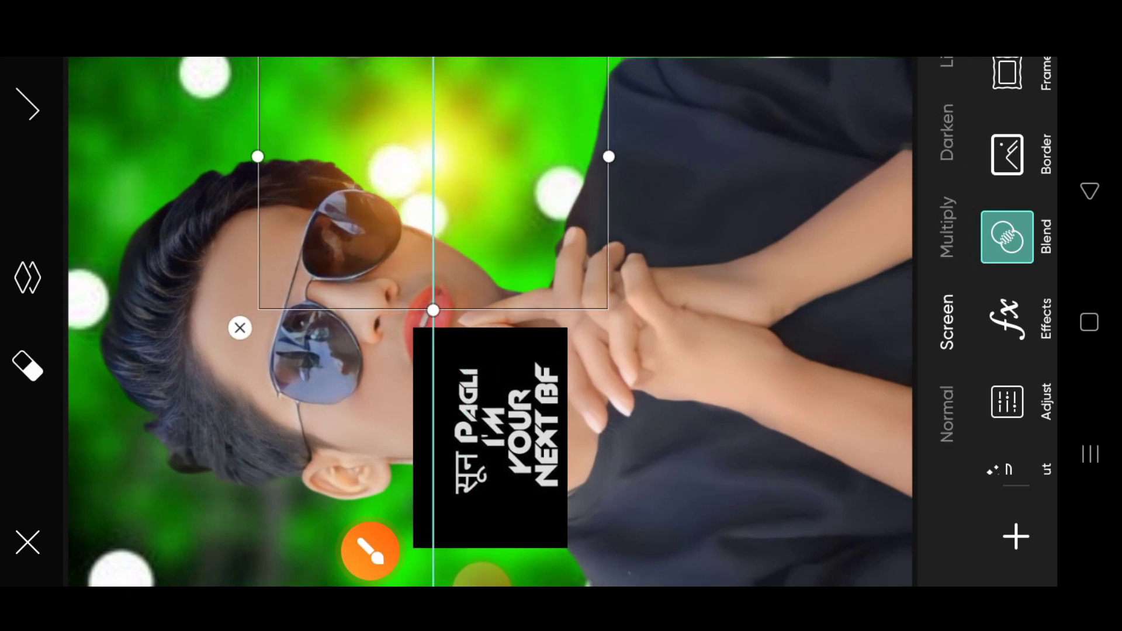
pyautogui.moveTo(608, 157)
pyautogui.mouseDown()
pyautogui.moveTo(670, 75)
pyautogui.moveTo(714, 82)
pyautogui.mouseUp()
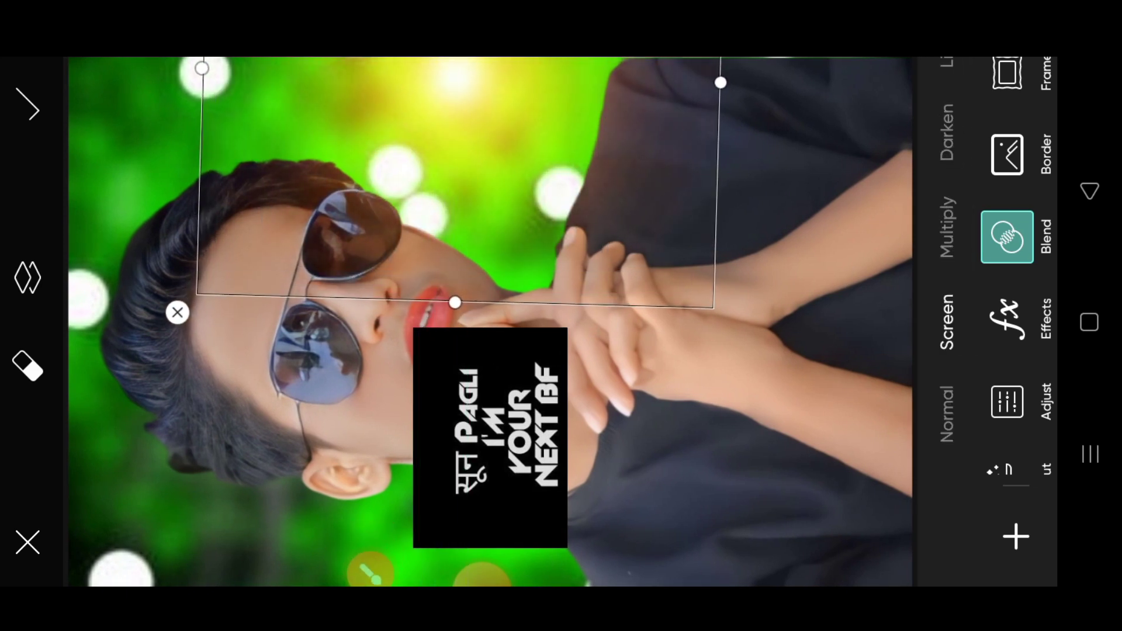
# Erase parts of the glow, then enlarge the PAGLI text image and move it above the head.
pyautogui.click(27, 366)
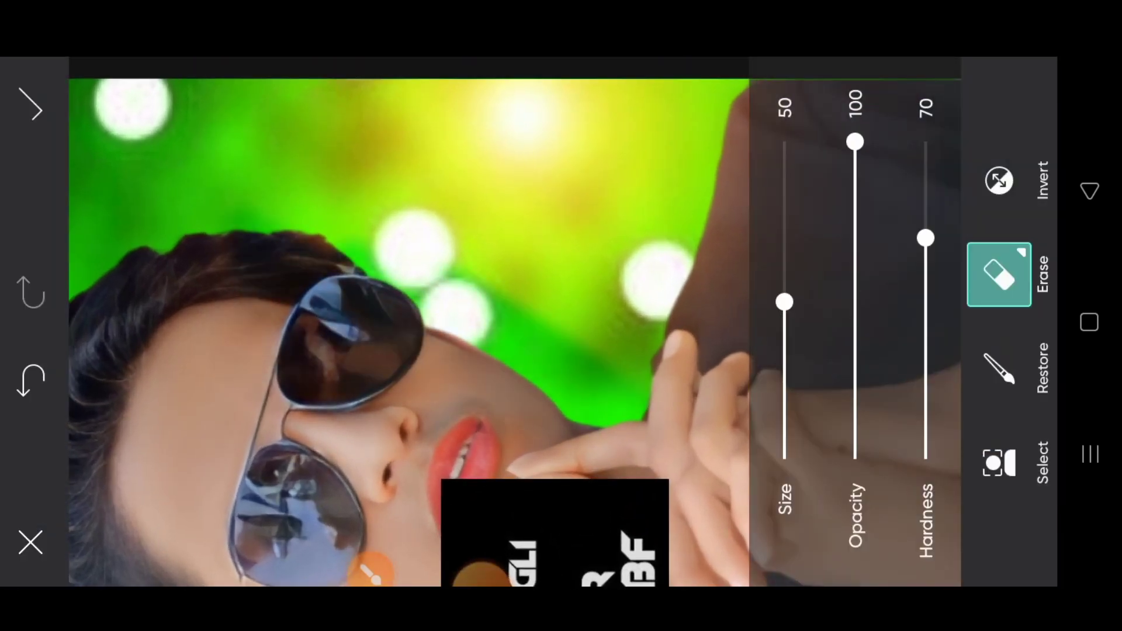
pyautogui.click(29, 107)
pyautogui.click(514, 435)
pyautogui.moveTo(485, 435)
pyautogui.mouseDown()
pyautogui.moveTo(418, 163)
pyautogui.moveTo(453, 146)
pyautogui.moveTo(457, 174)
pyautogui.mouseUp()
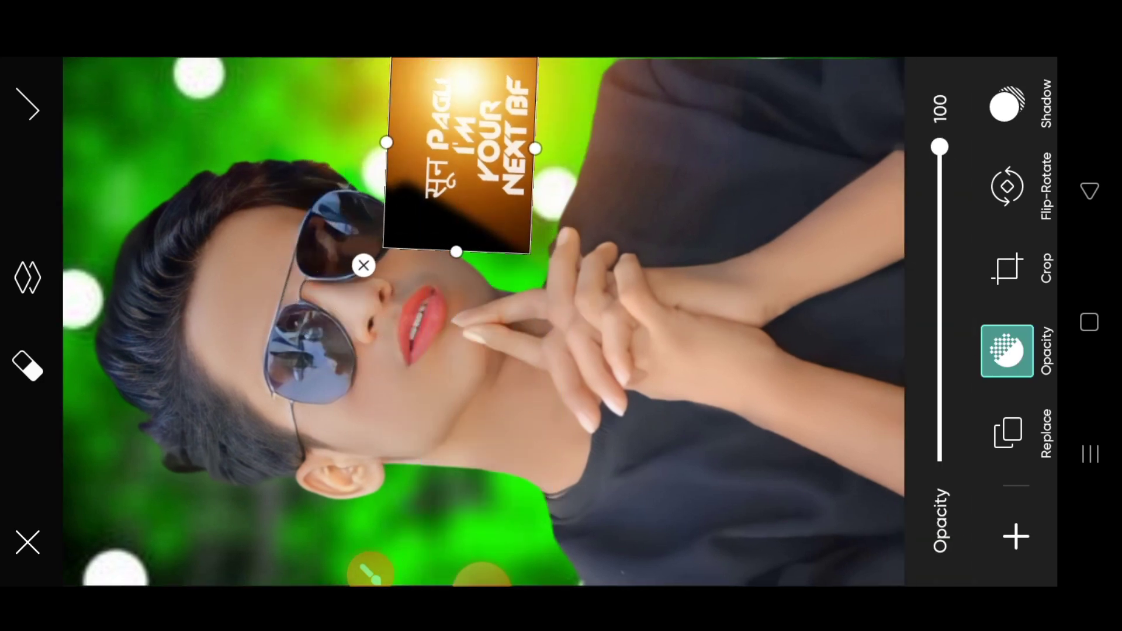
# Set the PAGLI text sticker to Screen blend so its dark box disappears.
pyautogui.moveTo(1007, 117); pyautogui.dragTo(1007, 363)
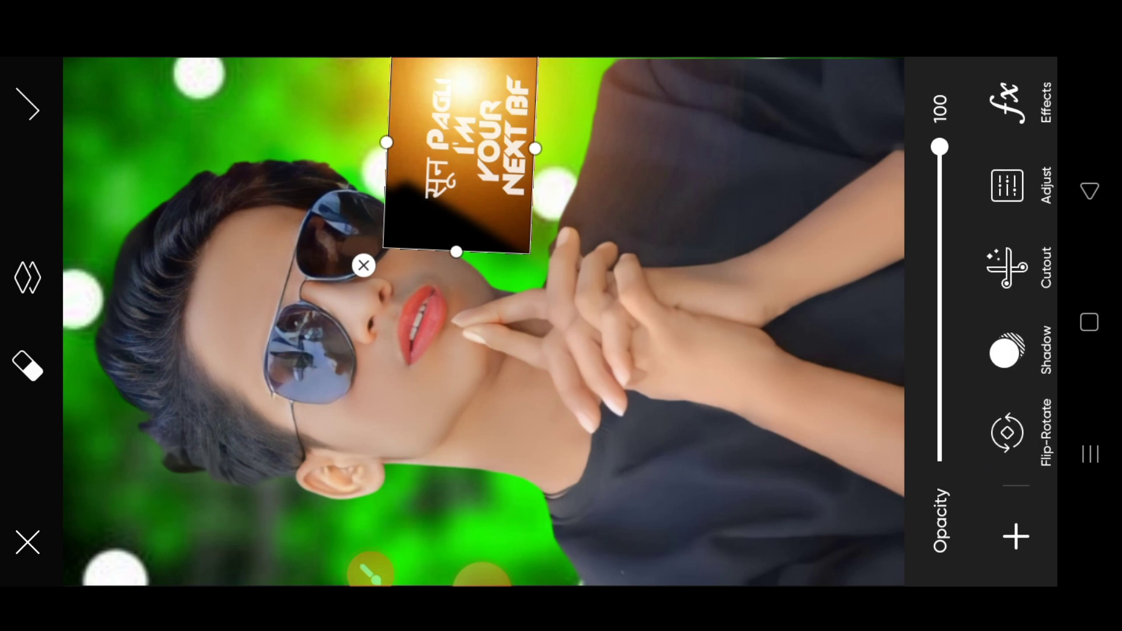
pyautogui.click(1007, 230)
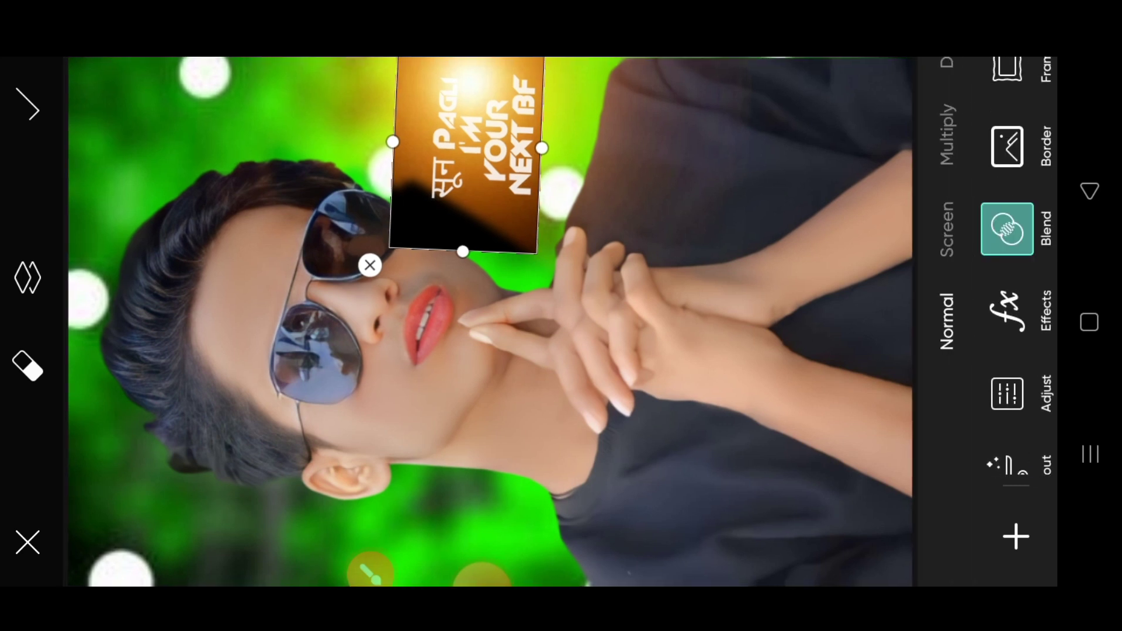
pyautogui.click(947, 230)
pyautogui.click(760, 409)
# Deselect the sticker and reselect the overlay photo layer for adjustment.
pyautogui.scroll(3, 503, 321)
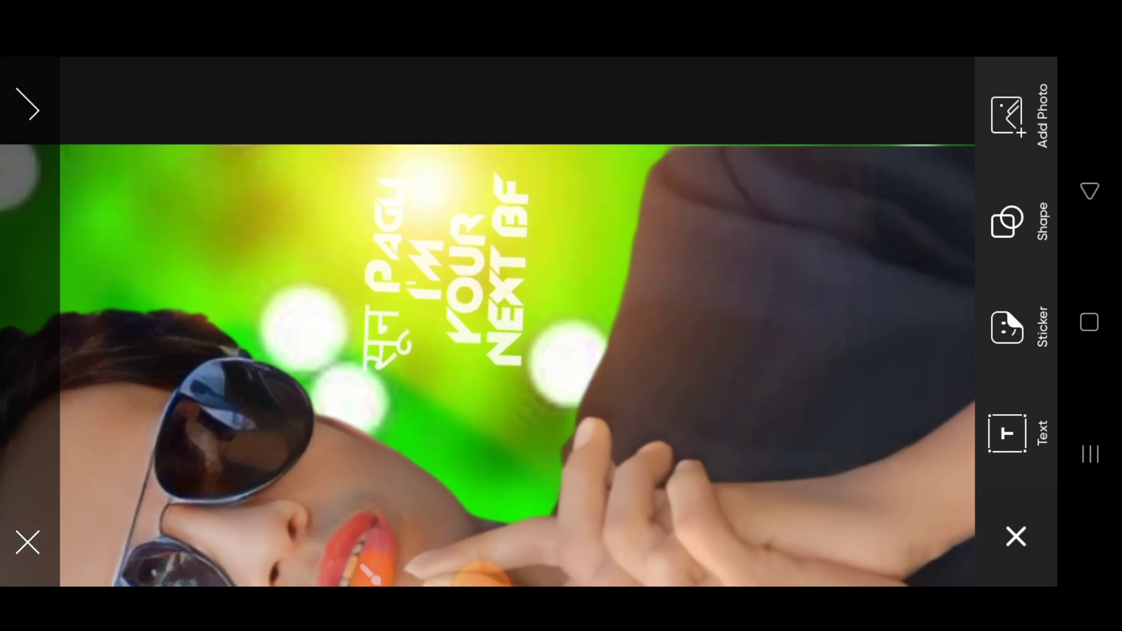
pyautogui.click(760, 409)
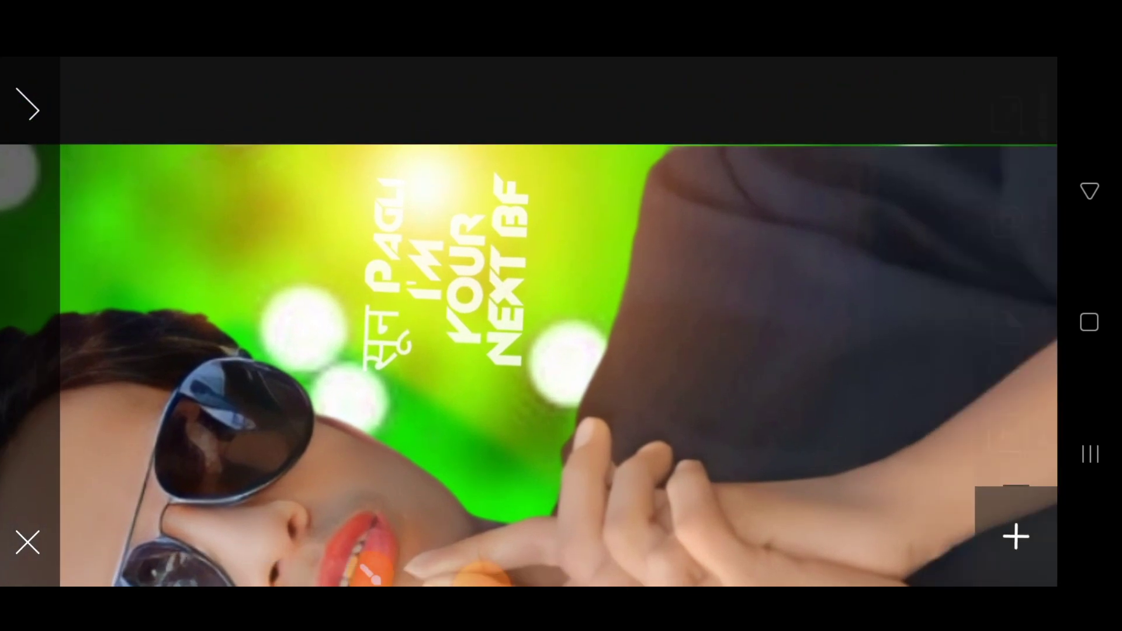
pyautogui.click(1015, 537)
pyautogui.scroll(-3, 503, 351)
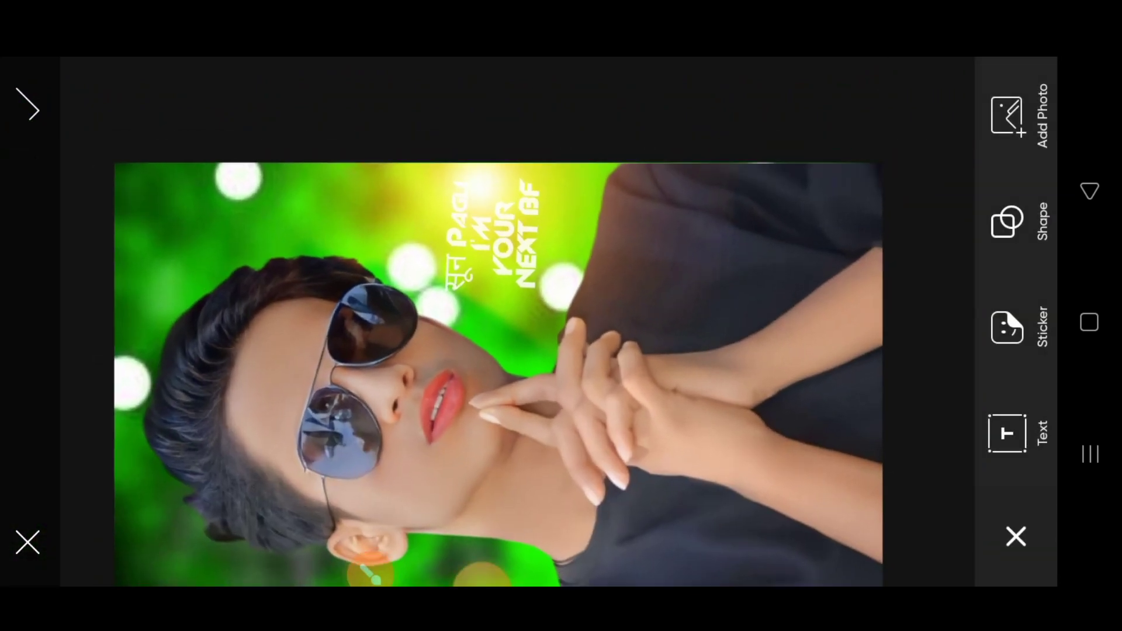
pyautogui.scroll(3, 503, 351)
pyautogui.click(1016, 537)
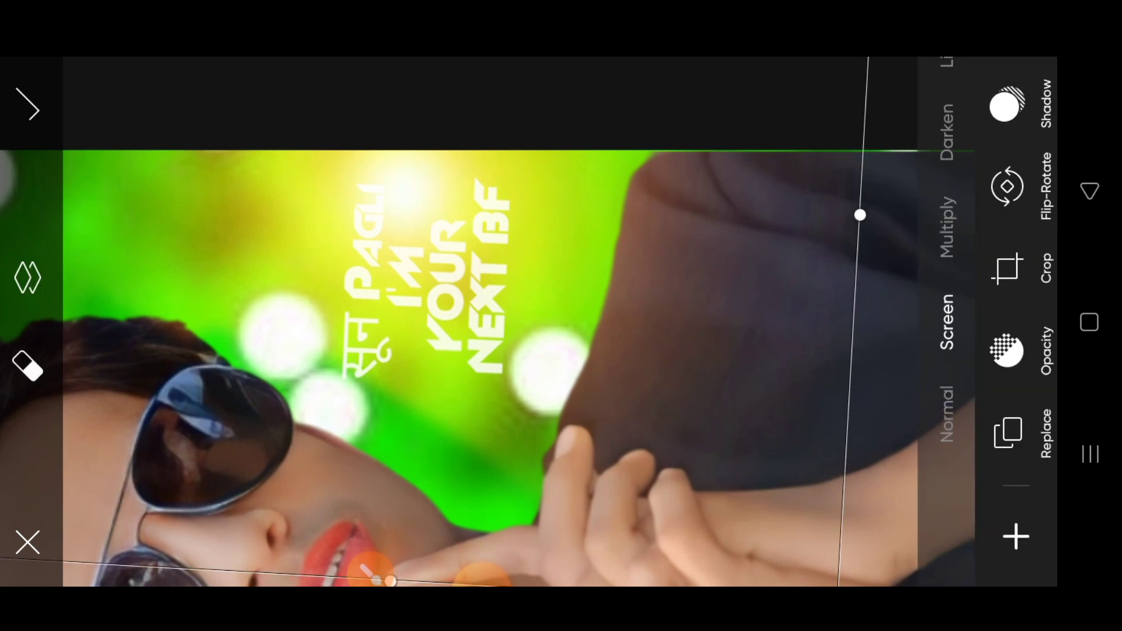
pyautogui.scroll(-3, 409, 362)
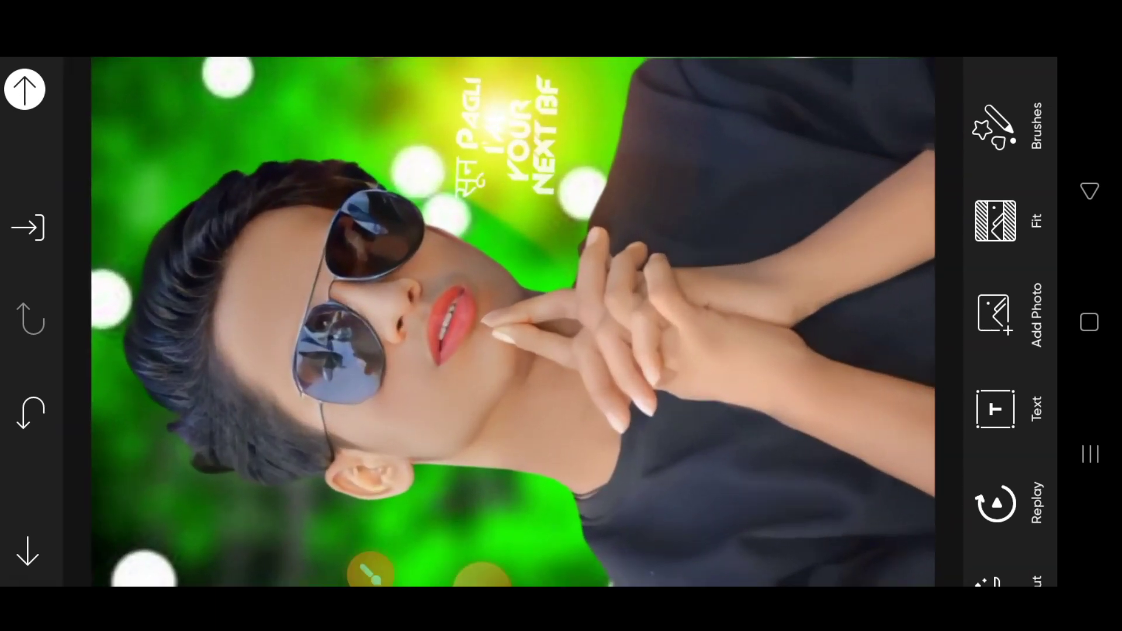
# Apply the Fattal 1 effect from the ARTISTIC effects category.
pyautogui.moveTo(996, 526); pyautogui.dragTo(996, 88)
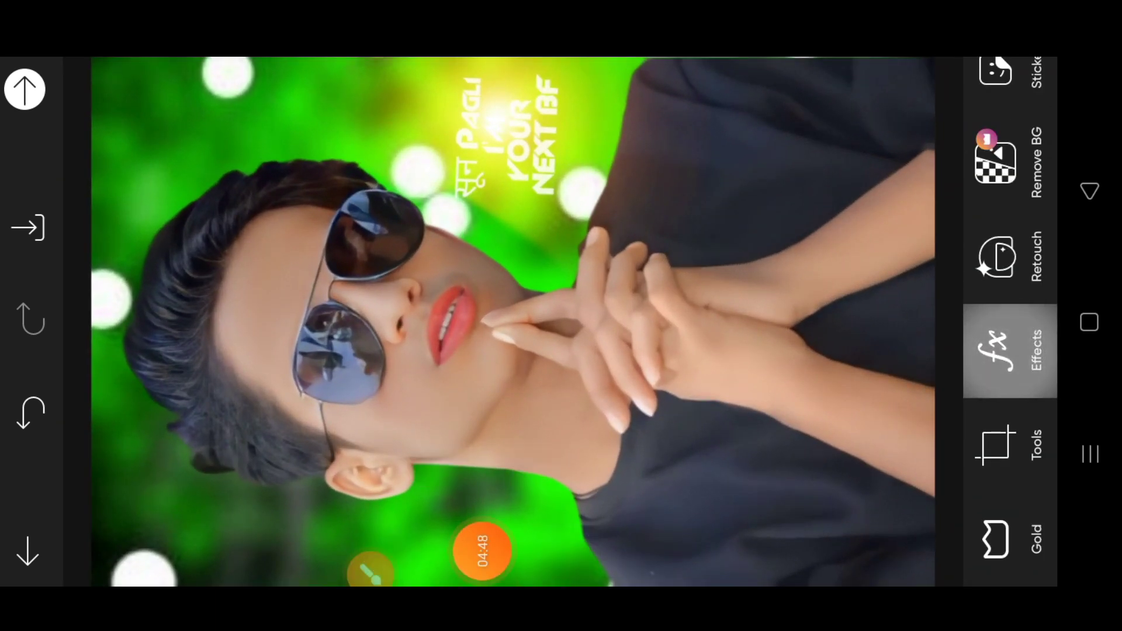
pyautogui.click(1010, 350)
pyautogui.click(1024, 224)
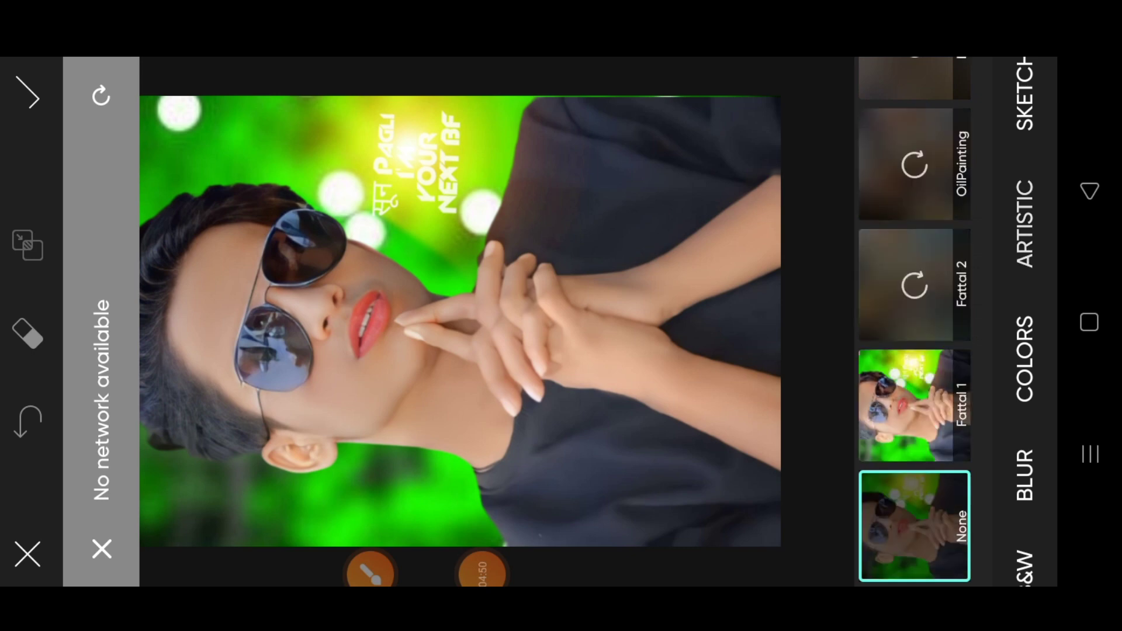
pyautogui.moveTo(840, 417); pyautogui.dragTo(872, 435)
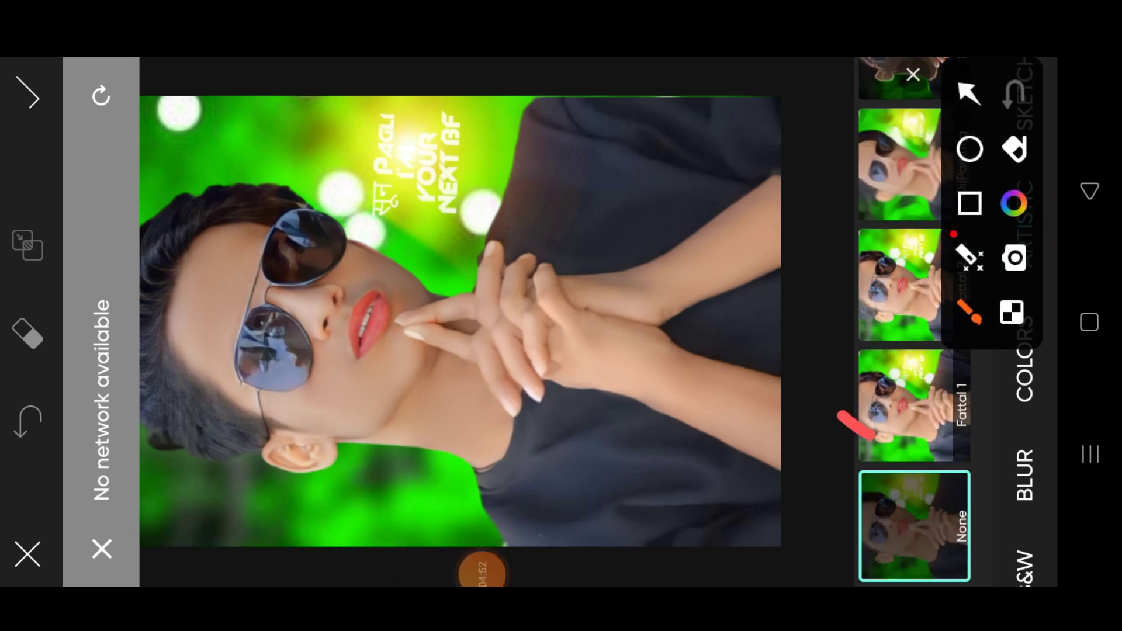
pyautogui.click(915, 406)
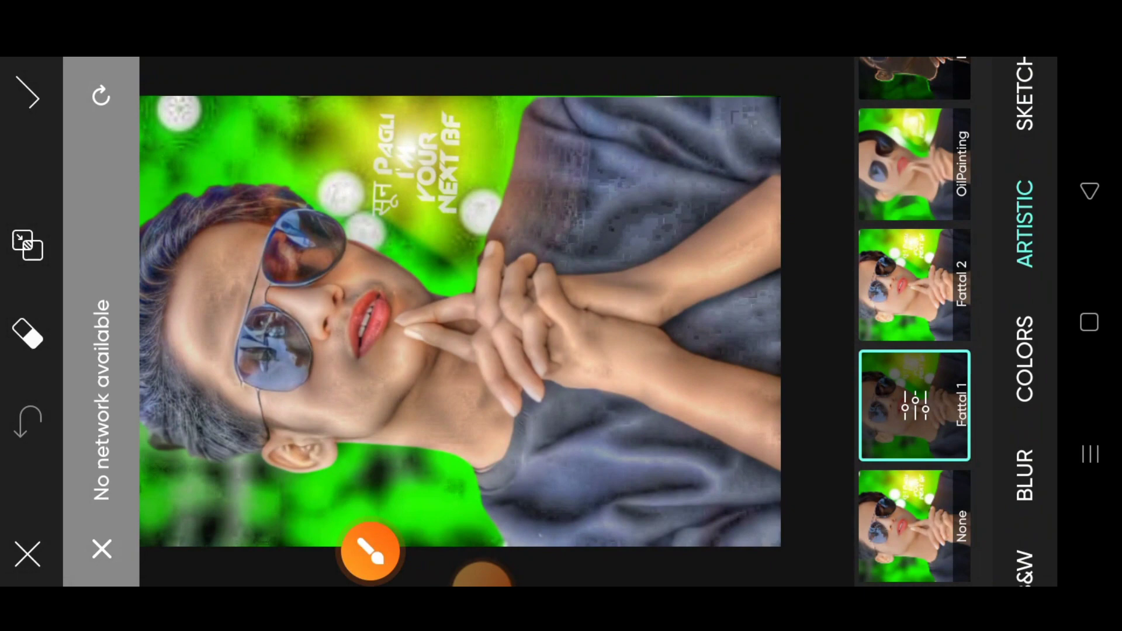
# Set Fattal 1 to Multiply blend mode with fade at 0.
pyautogui.click(915, 406)
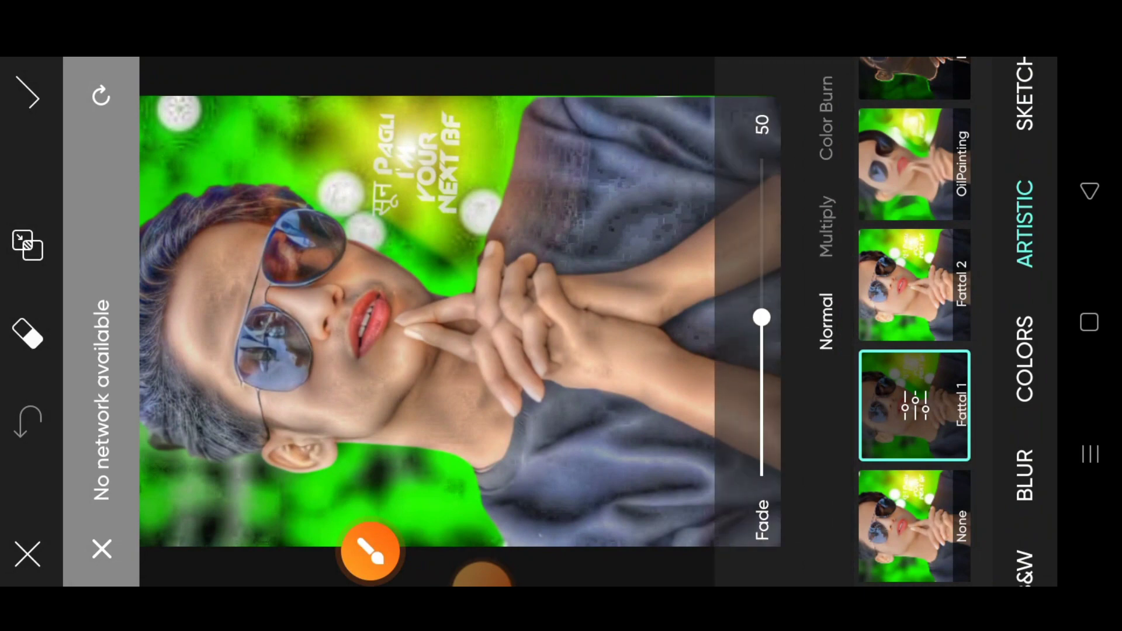
pyautogui.click(826, 226)
pyautogui.moveTo(761, 318); pyautogui.dragTo(761, 476)
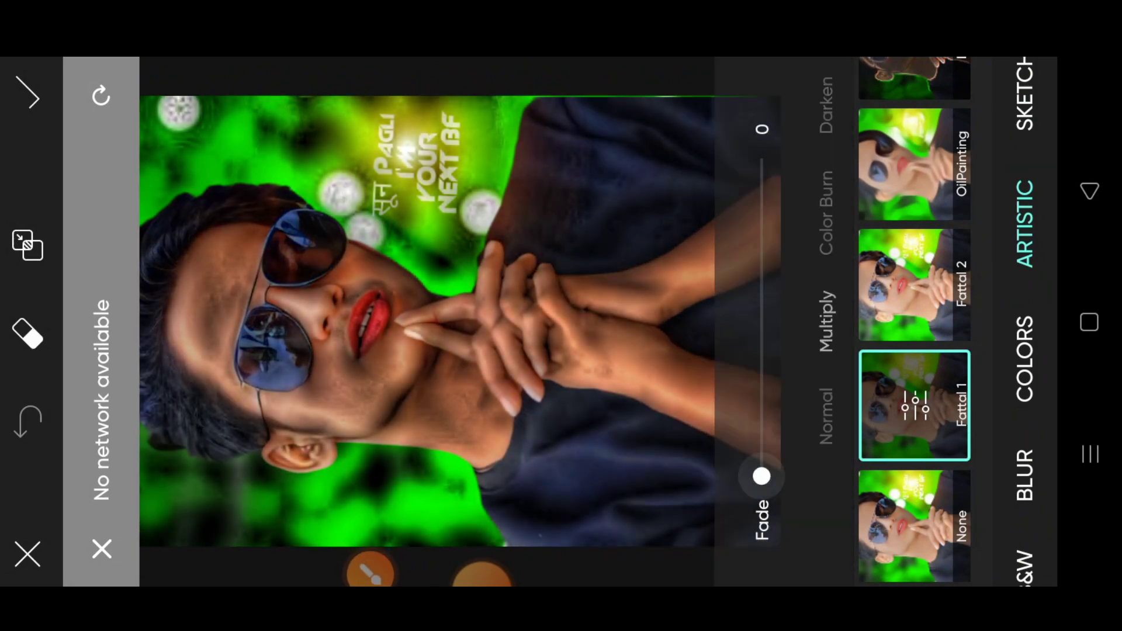
pyautogui.click(370, 570)
# Erase the Fattal 1 effect from the face, skin and background.
pyautogui.click(999, 321)
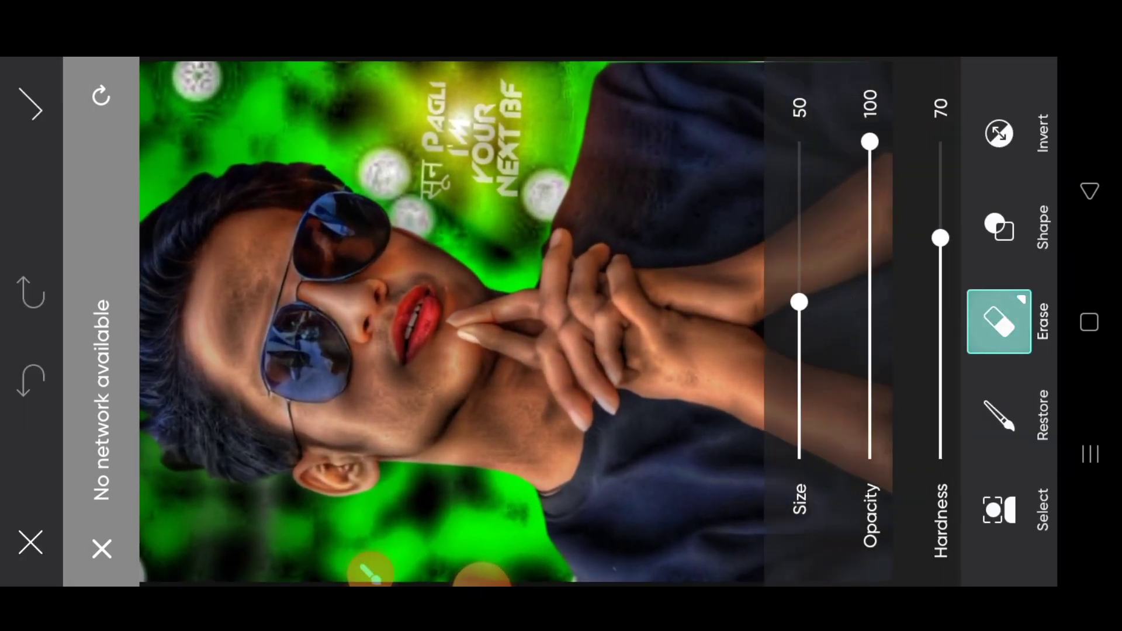
pyautogui.moveTo(584, 292); pyautogui.dragTo(380, 147)
pyautogui.moveTo(263, 99); pyautogui.dragTo(350, 409)
pyautogui.moveTo(409, 321); pyautogui.dragTo(234, 497)
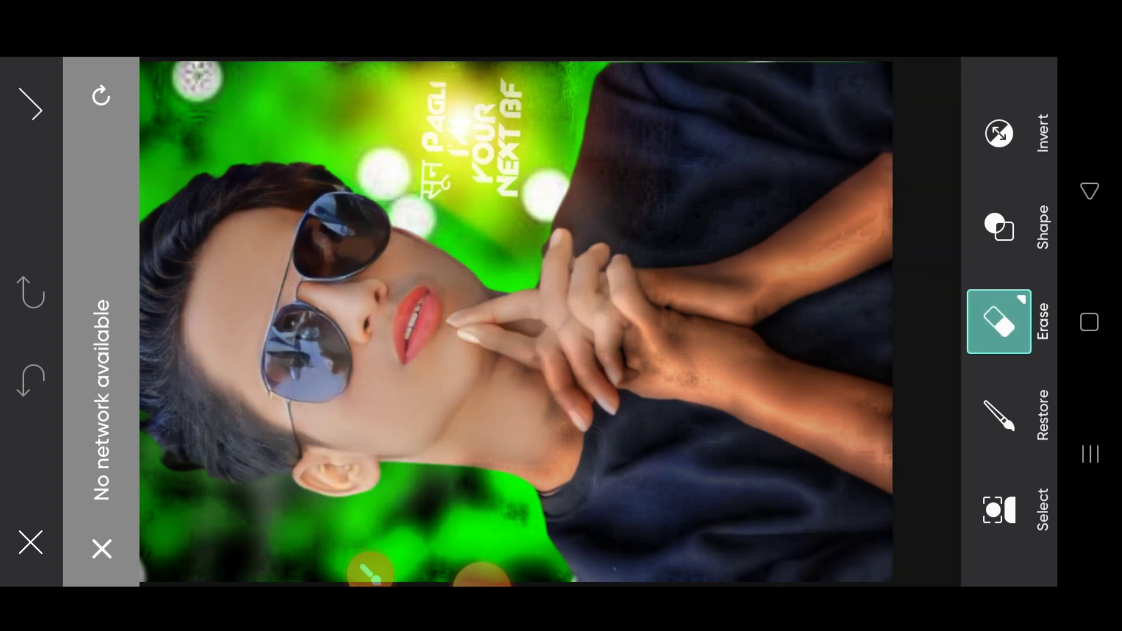
pyautogui.moveTo(263, 409); pyautogui.dragTo(204, 555)
pyautogui.scroll(2, 514, 316)
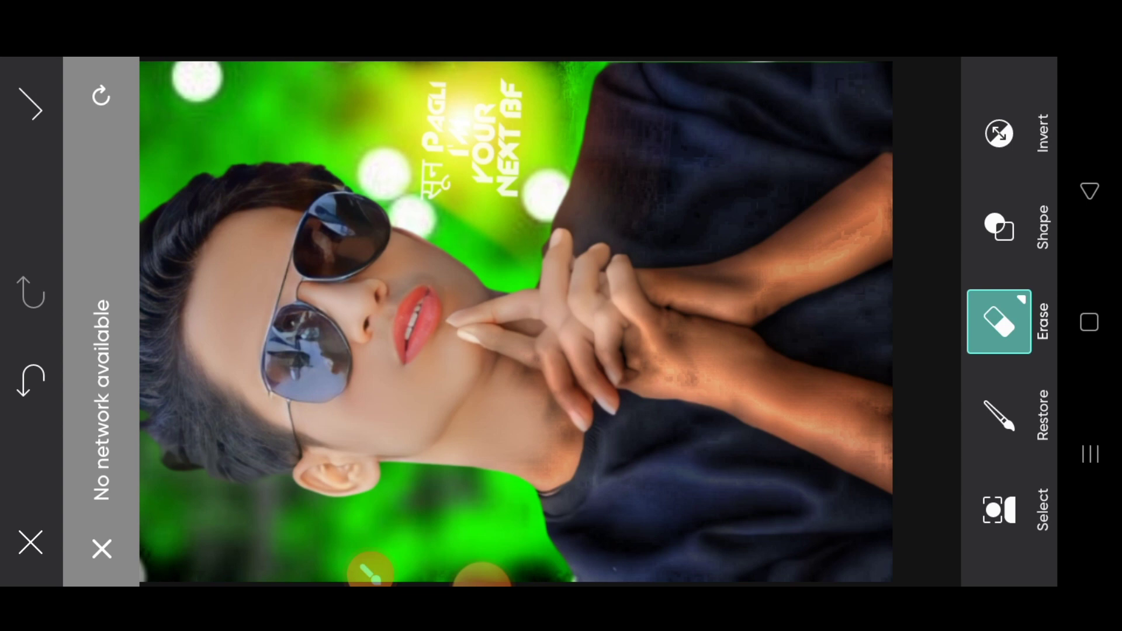
pyautogui.scroll(3, 550, 321)
# Erase the effect's tint from the fingers, hand and forearm.
pyautogui.moveTo(702, 380); pyautogui.dragTo(351, 327)
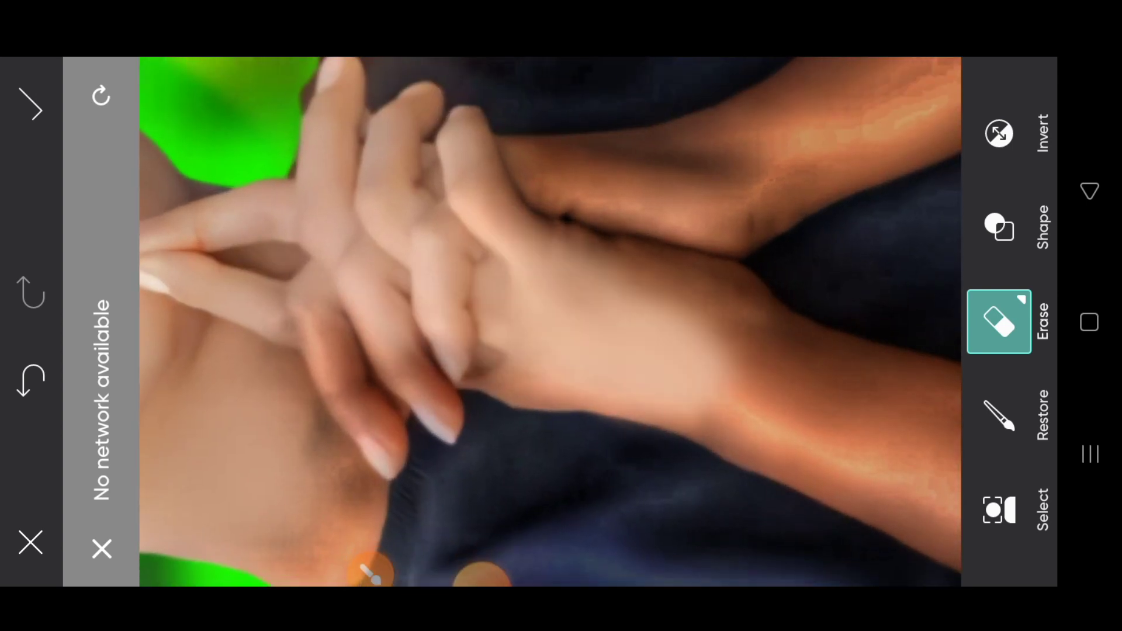
pyautogui.moveTo(438, 351); pyautogui.dragTo(292, 467)
pyautogui.moveTo(613, 292); pyautogui.dragTo(788, 380)
pyautogui.scroll(2, 526, 321)
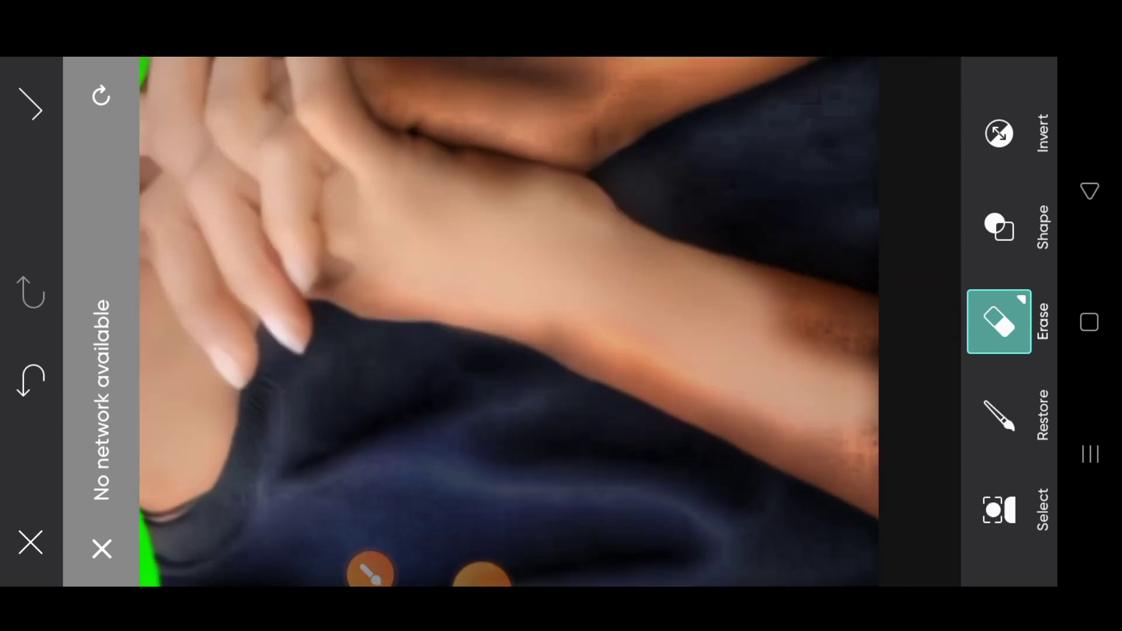
pyautogui.scroll(2, 526, 321)
pyautogui.moveTo(847, 351)
pyautogui.mouseDown()
pyautogui.moveTo(771, 251)
pyautogui.moveTo(350, 363)
pyautogui.mouseUp()
pyautogui.scroll(-3, 517, 321)
pyautogui.moveTo(789, 263); pyautogui.dragTo(467, 409)
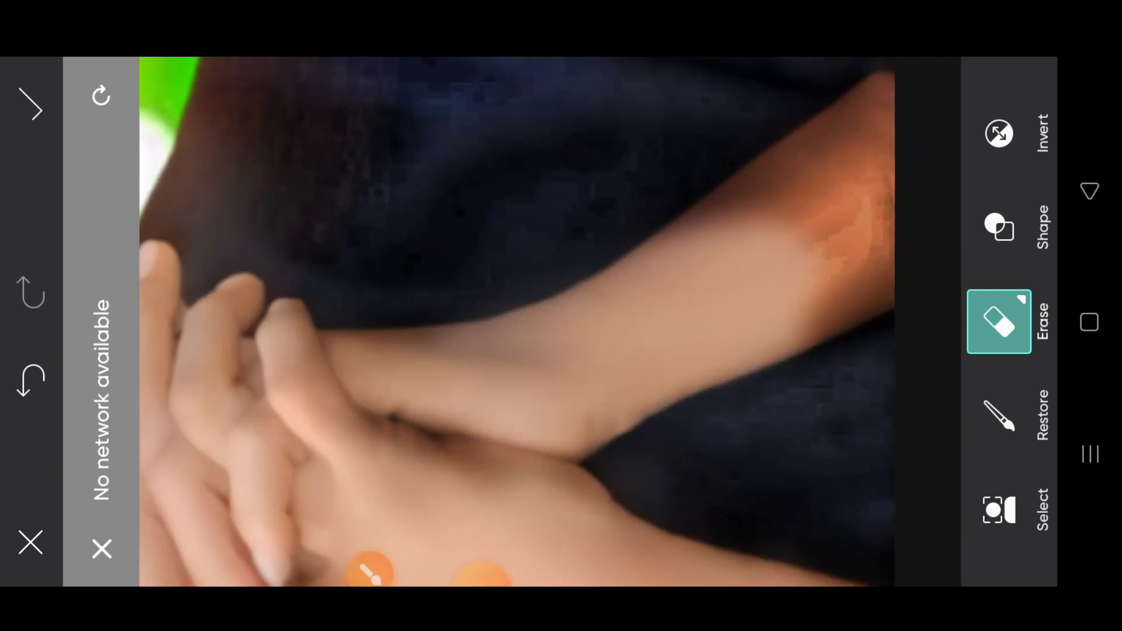
pyautogui.scroll(3, 517, 321)
pyautogui.moveTo(789, 263); pyautogui.dragTo(643, 321)
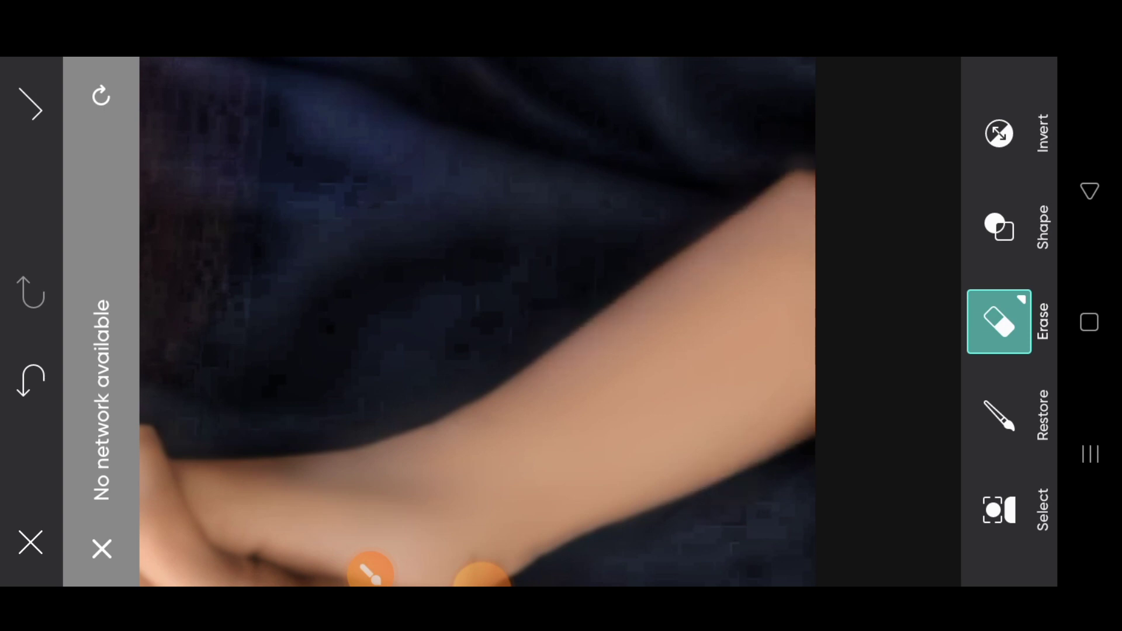
pyautogui.scroll(-3, 517, 322)
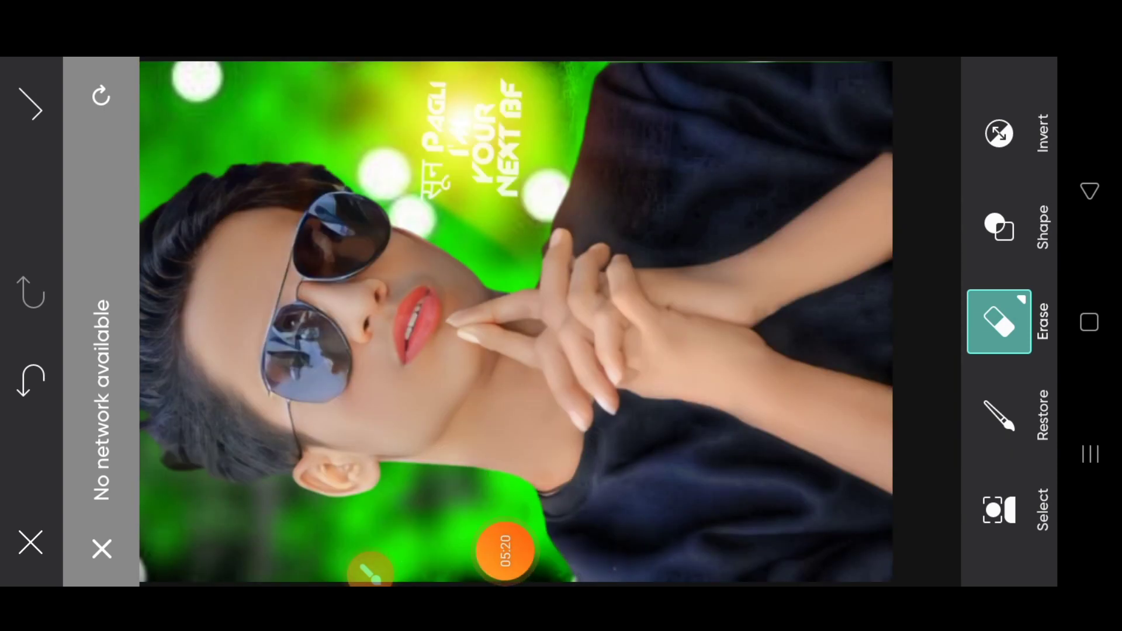
# Apply the masked effect and save the photo to the gallery as PNG.
pyautogui.click(31, 106)
pyautogui.click(28, 92)
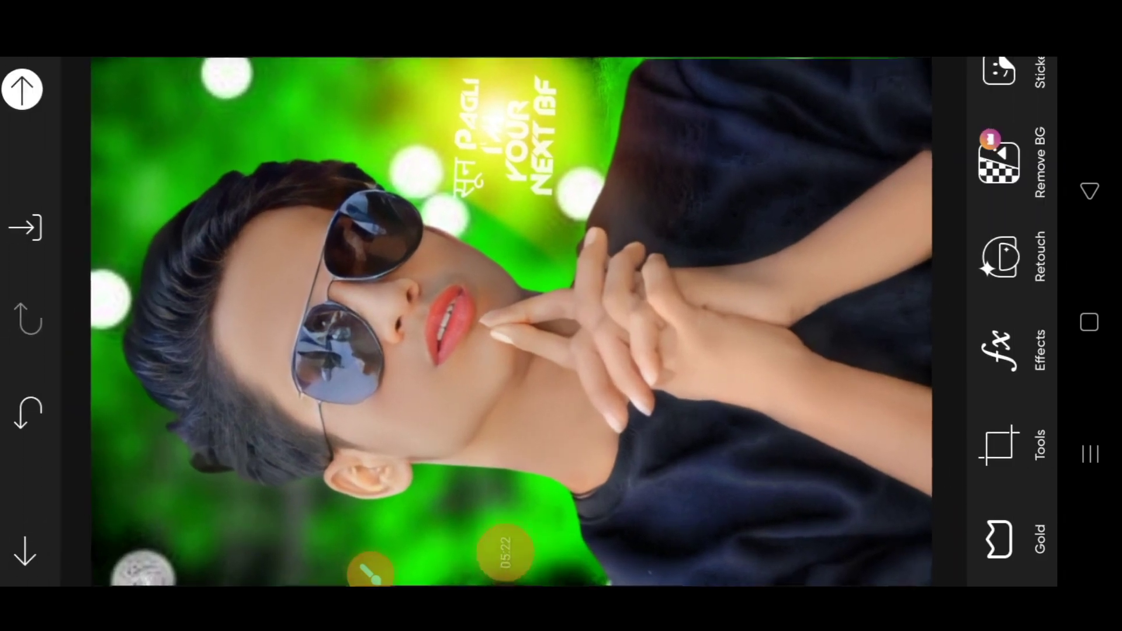
pyautogui.click(505, 551)
pyautogui.click(25, 90)
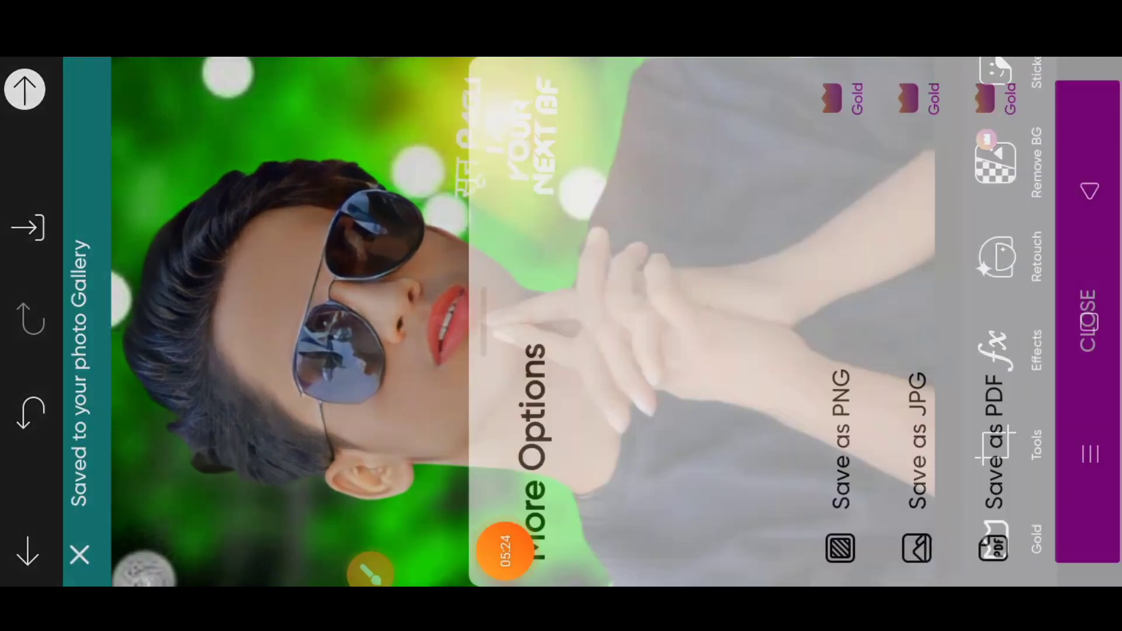
pyautogui.click(754, 409)
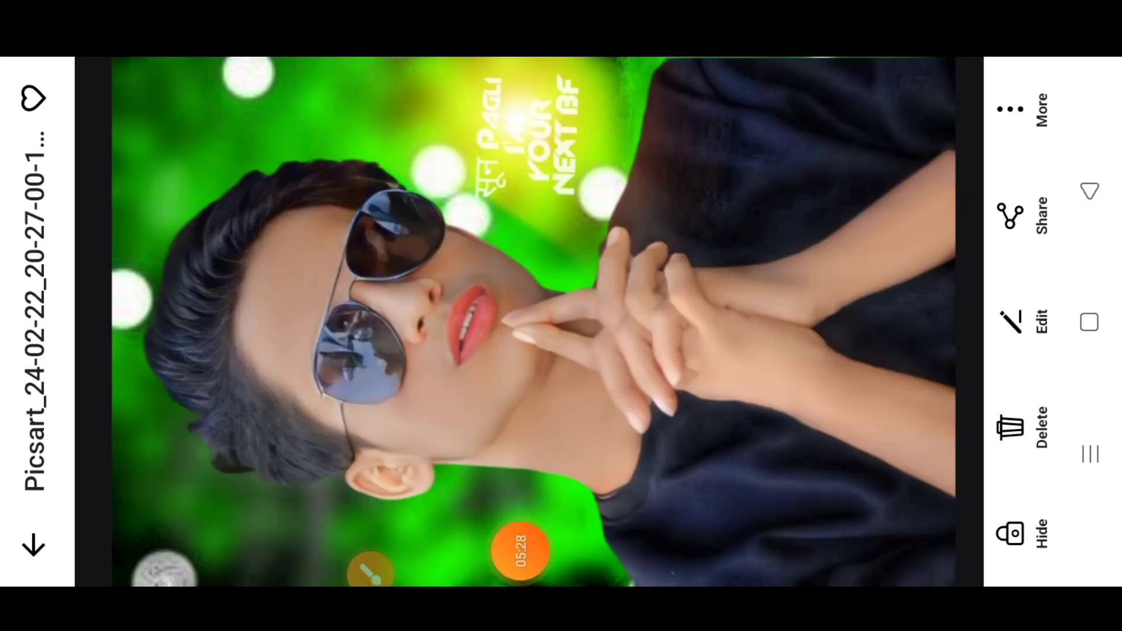
# Share the saved photo to Snapseed.
pyautogui.click(1020, 209)
pyautogui.click(950, 409)
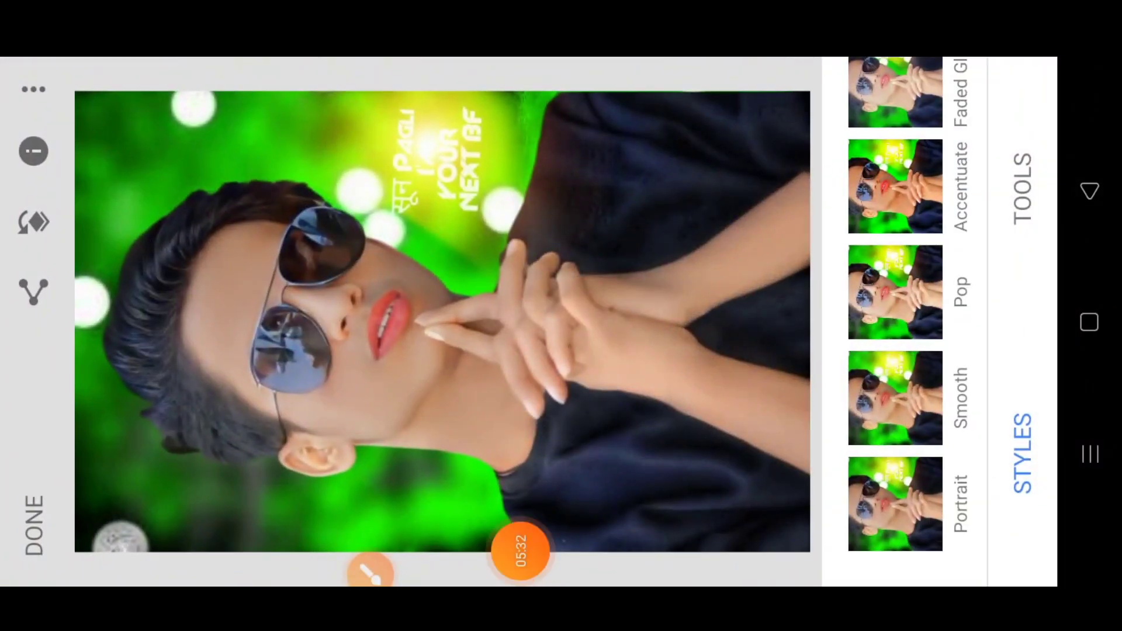
pyautogui.click(520, 551)
# Brush Exposure 0.7 over the forehead, cheeks and neck, and apply it.
pyautogui.click(1022, 188)
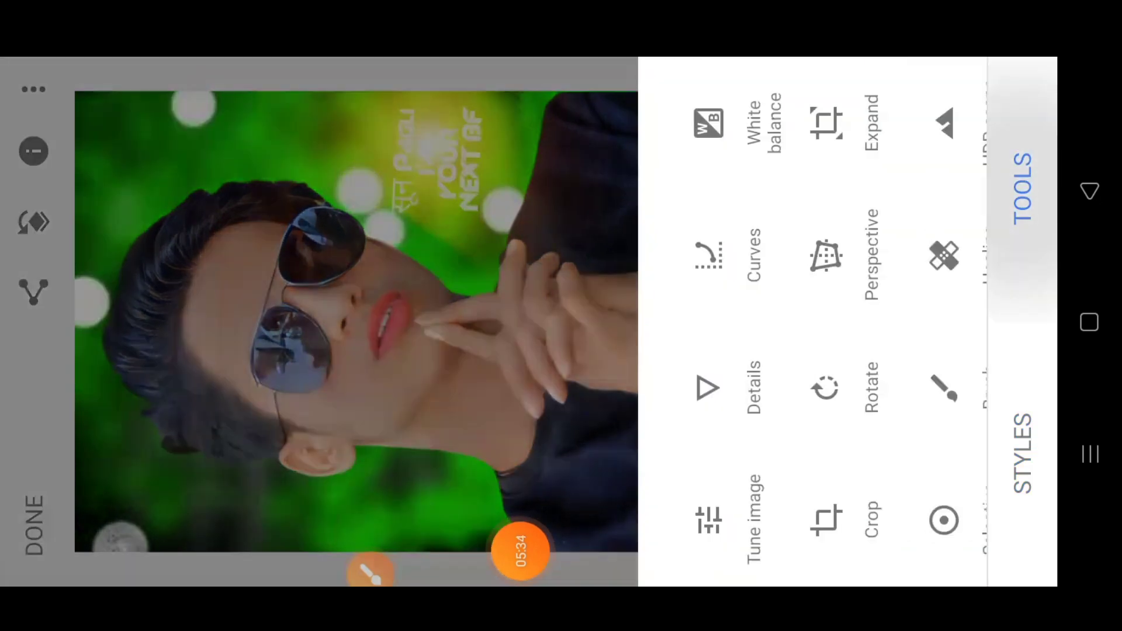
pyautogui.click(596, 389)
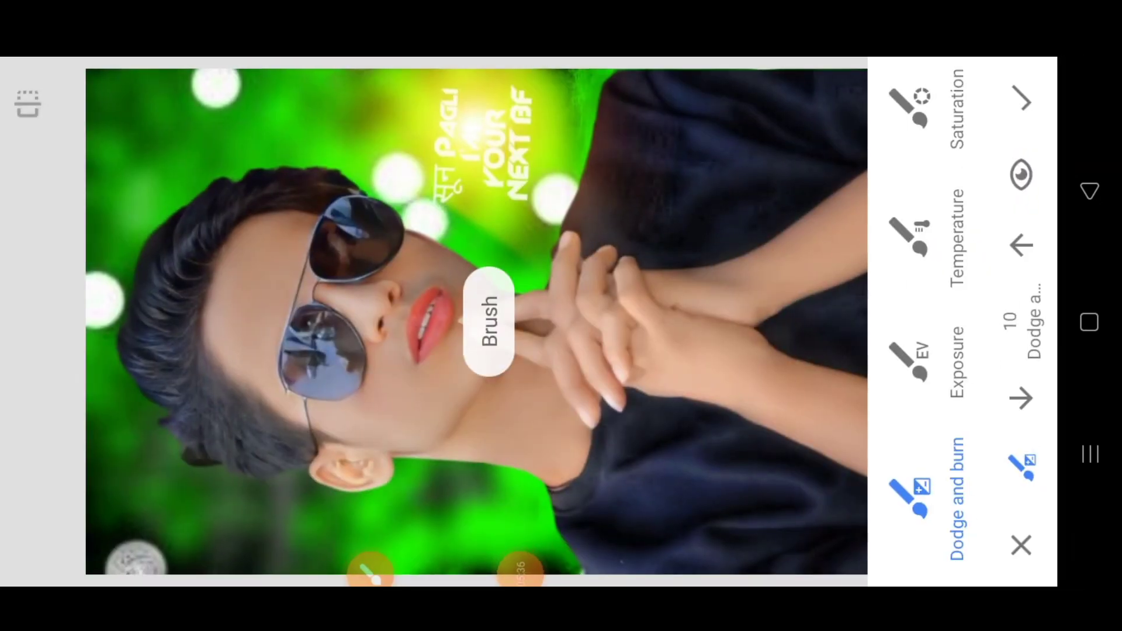
pyautogui.click(911, 362)
pyautogui.scroll(5, 489, 322)
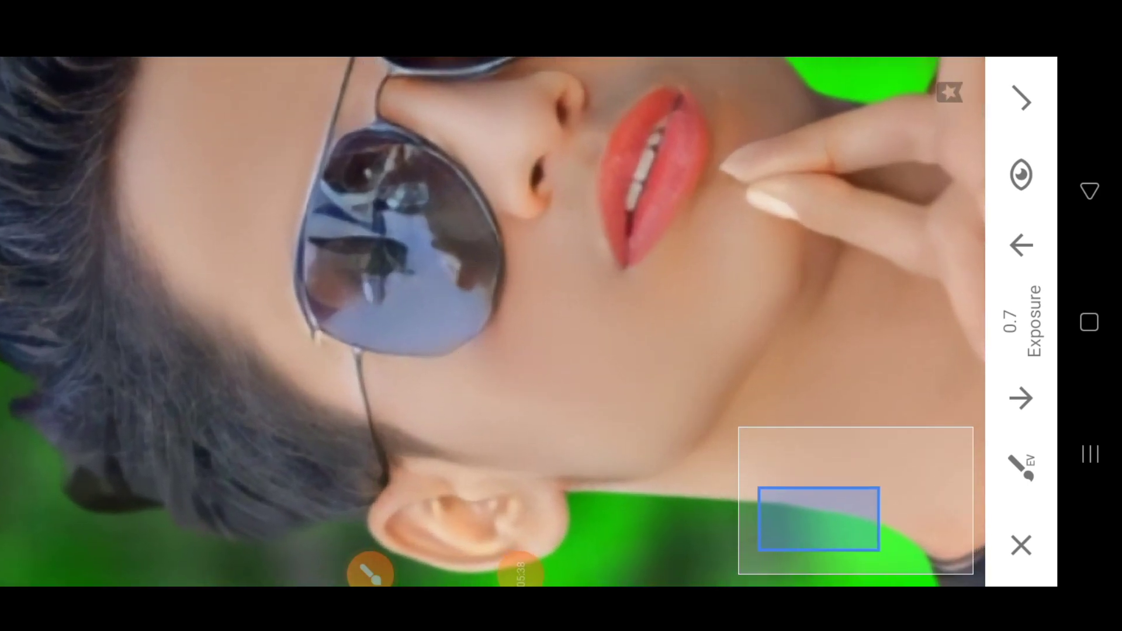
pyautogui.moveTo(152, 88); pyautogui.dragTo(280, 251)
pyautogui.moveTo(485, 293); pyautogui.dragTo(672, 421)
pyautogui.moveTo(485, 327); pyautogui.dragTo(818, 456)
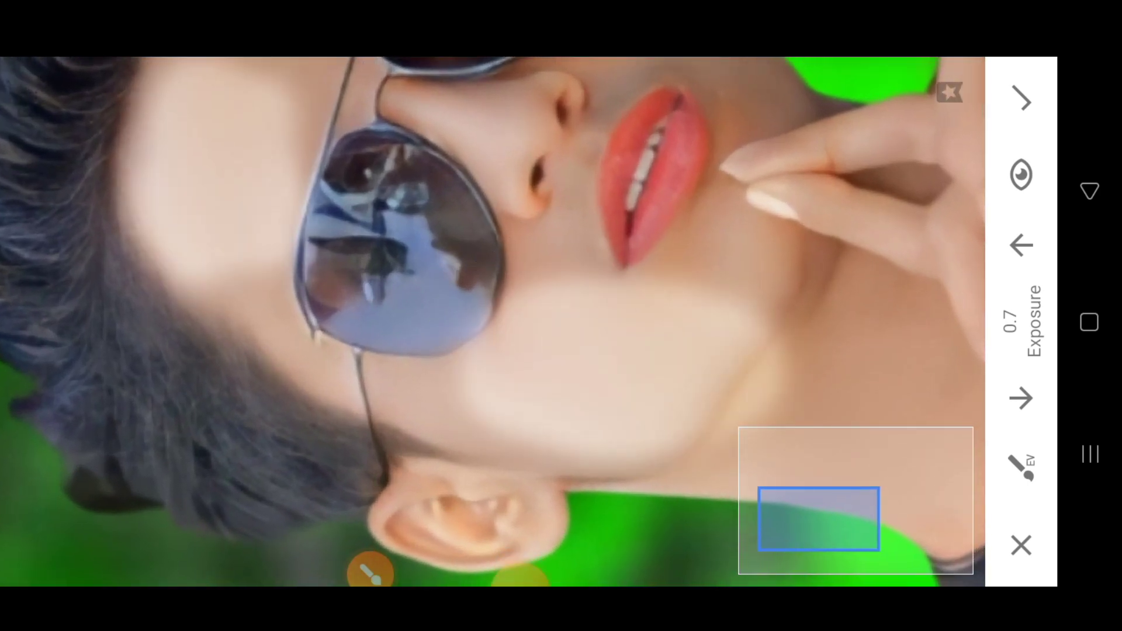
pyautogui.scroll(-5, 488, 322)
pyautogui.moveTo(489, 322); pyautogui.dragTo(478, 322)
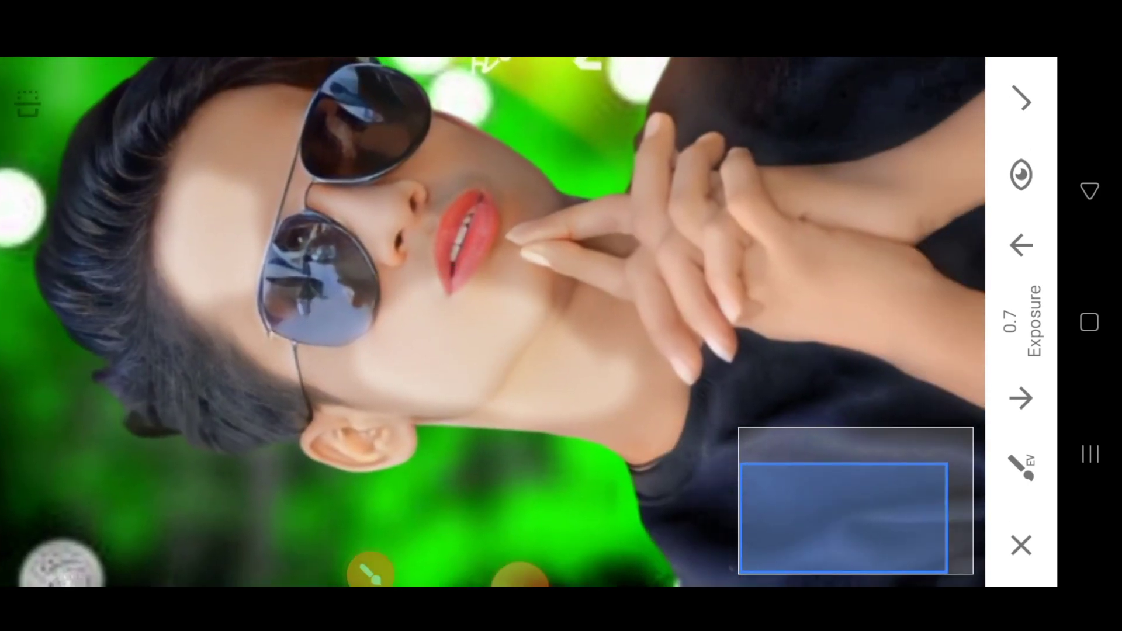
pyautogui.click(1022, 99)
pyautogui.click(1023, 188)
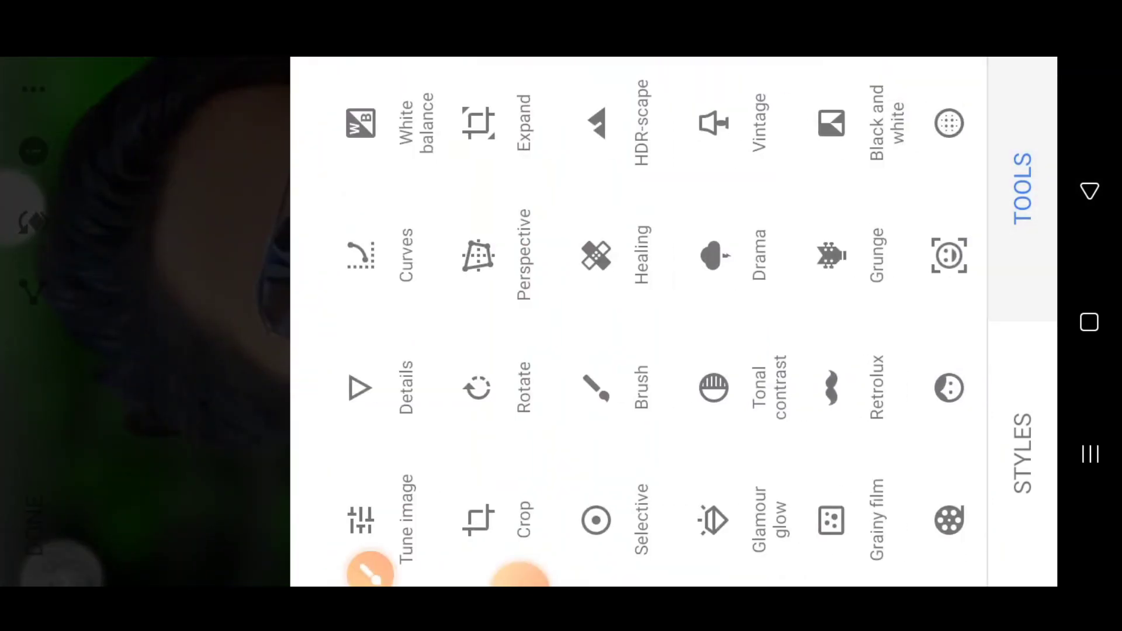
# Add a Selective point on the forehead, raise brightness, lower contrast, and apply.
pyautogui.click(596, 520)
pyautogui.scroll(3, 525, 292)
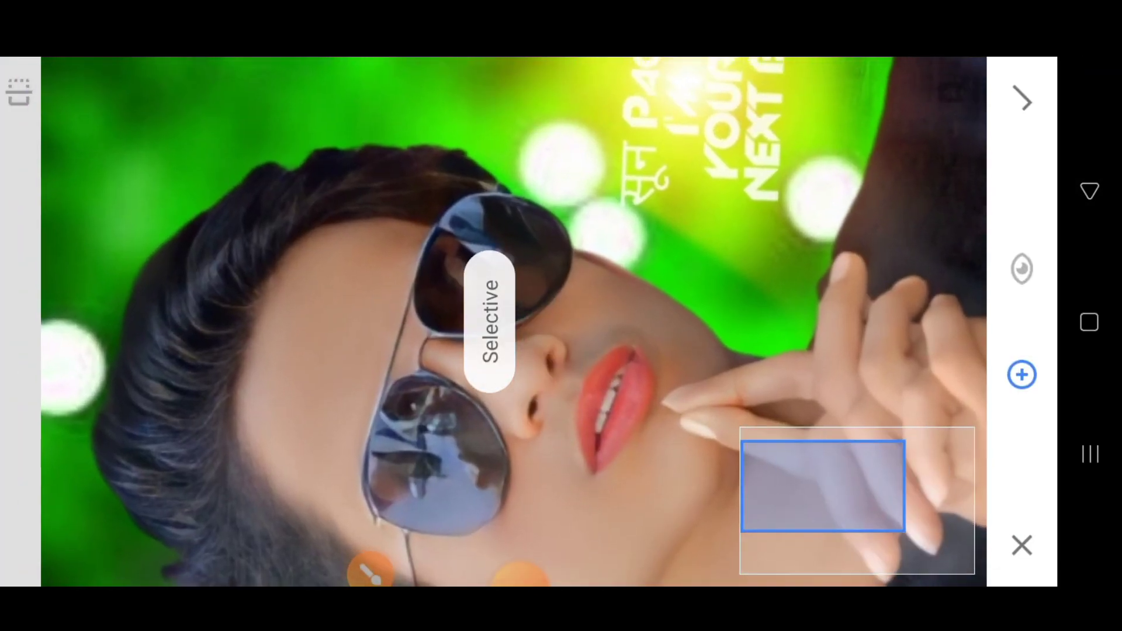
pyautogui.click(224, 354)
pyautogui.moveTo(224, 354); pyautogui.dragTo(316, 314)
pyautogui.scroll(5, 316, 313)
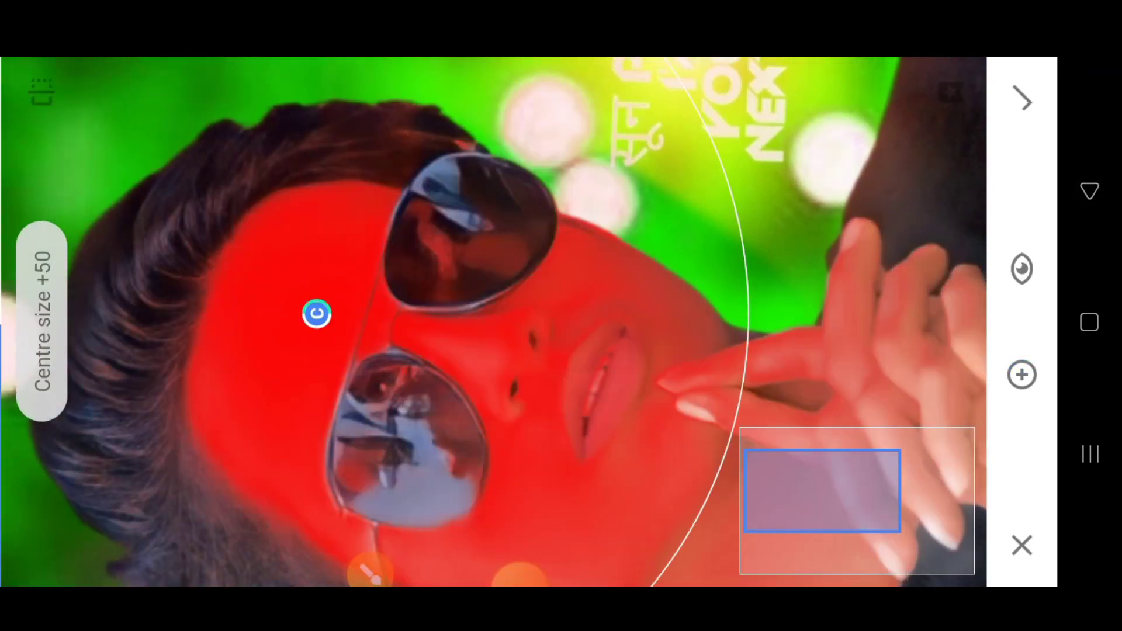
pyautogui.scroll(-3, 316, 314)
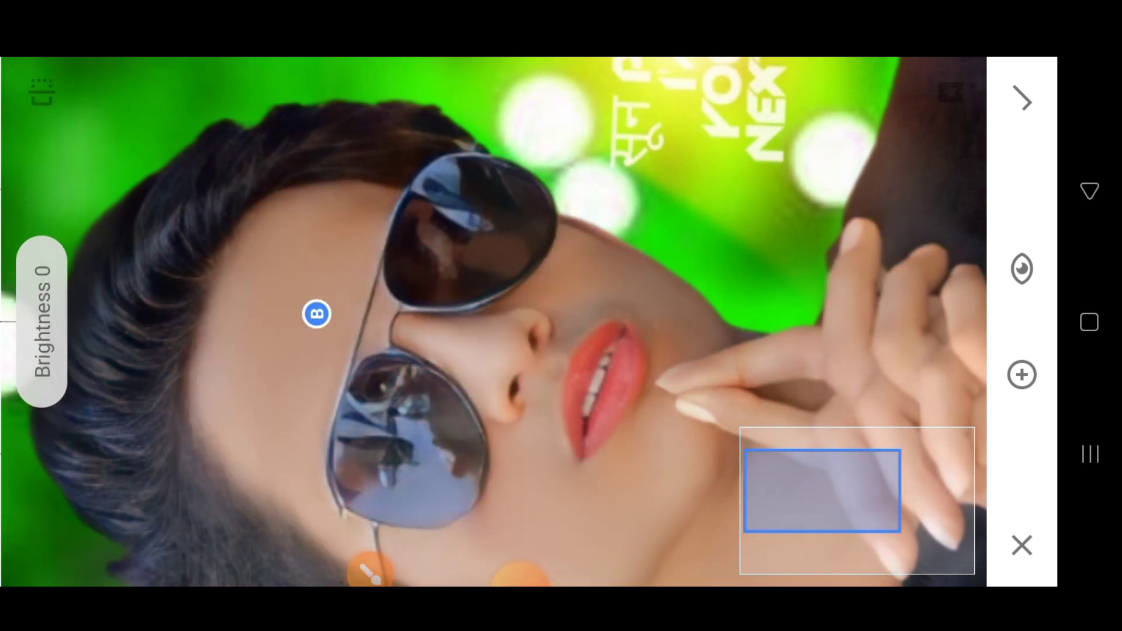
pyautogui.moveTo(525, 380); pyautogui.dragTo(526, 263)
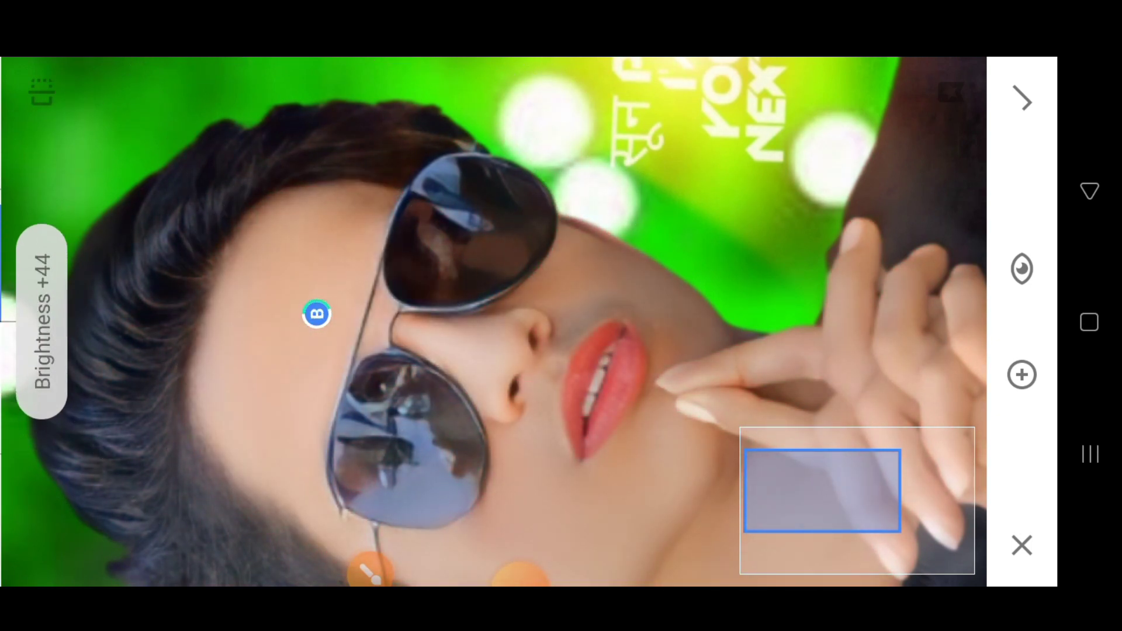
pyautogui.moveTo(526, 316); pyautogui.dragTo(561, 316)
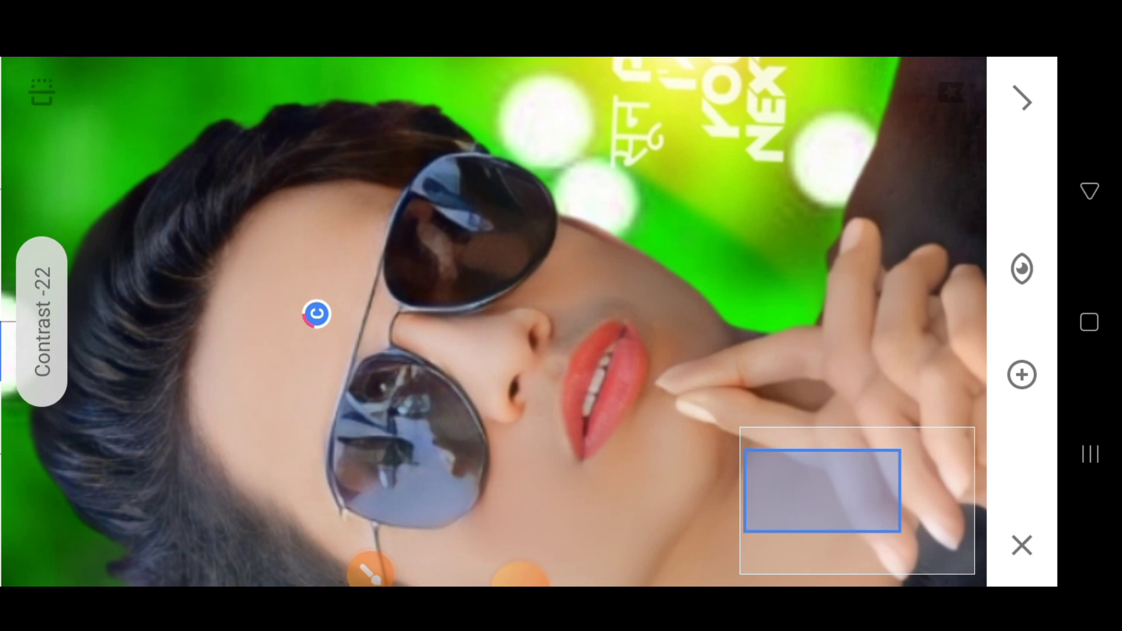
pyautogui.click(1022, 99)
# Add a Selective point on the cheek, brighten it and lower contrast to -30, then apply.
pyautogui.click(1021, 188)
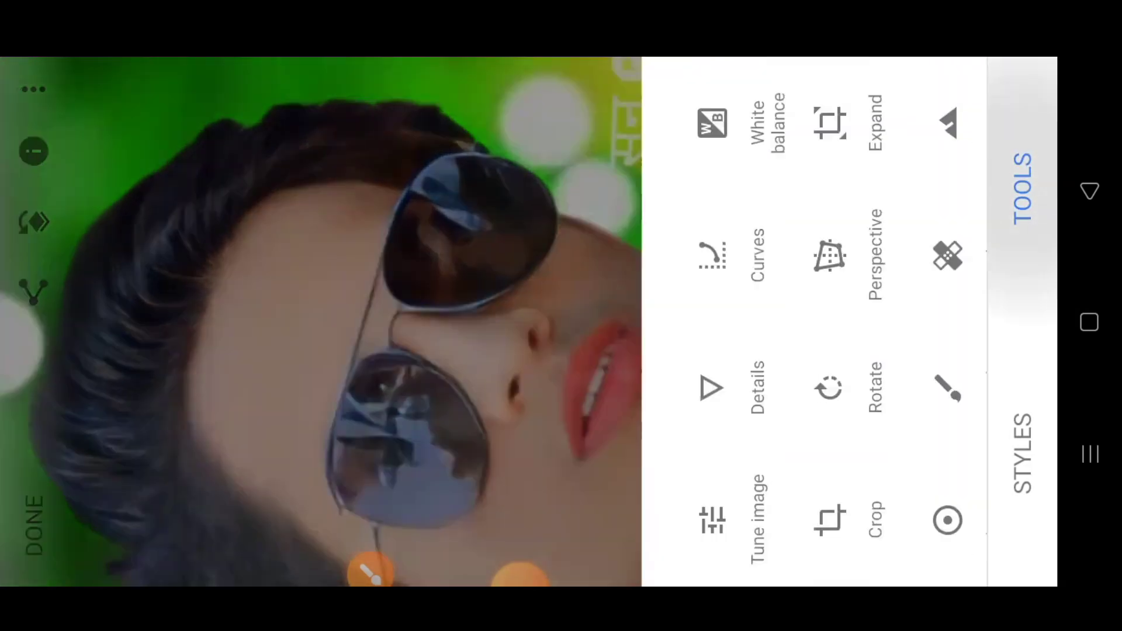
pyautogui.click(596, 520)
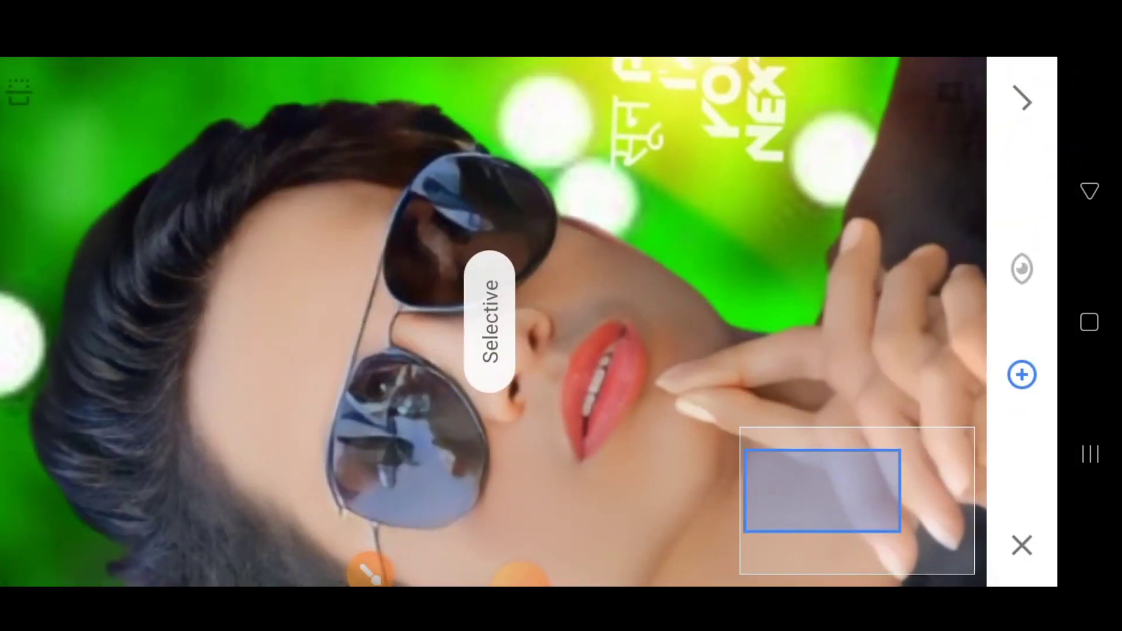
pyautogui.click(586, 381)
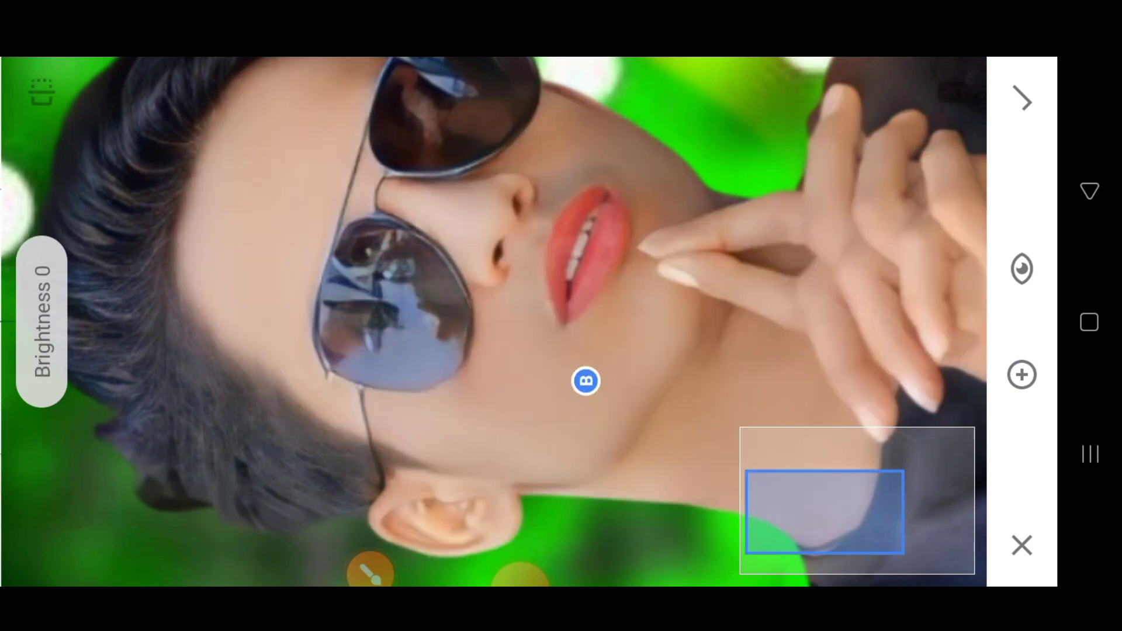
pyautogui.moveTo(586, 381); pyautogui.dragTo(672, 381)
pyautogui.moveTo(584, 409); pyautogui.dragTo(584, 327)
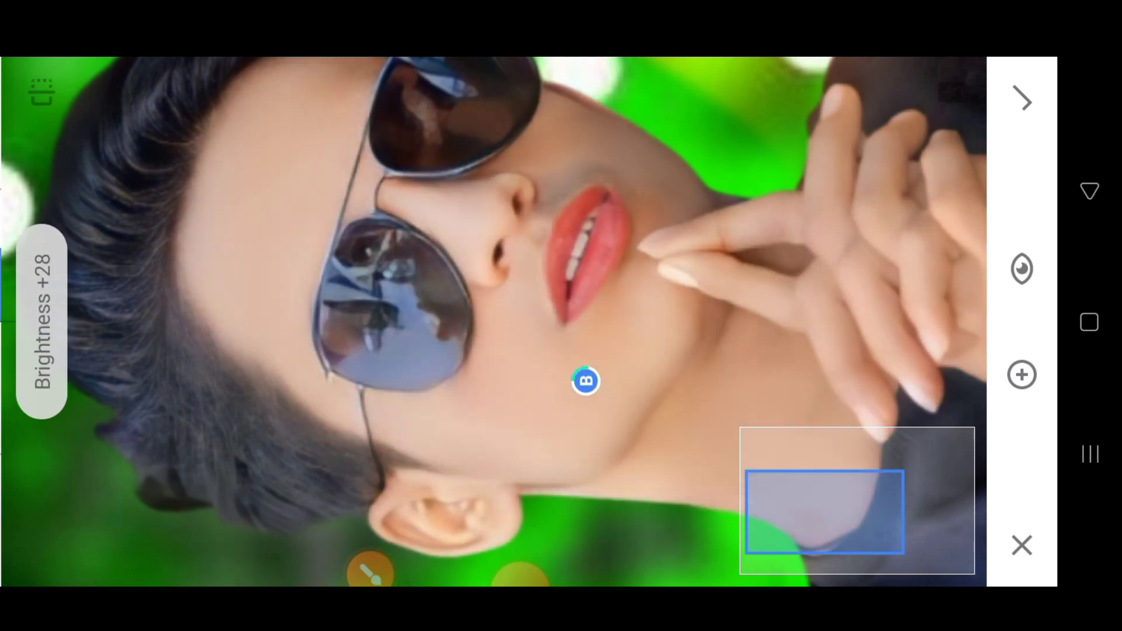
pyautogui.moveTo(585, 380); pyautogui.dragTo(642, 380)
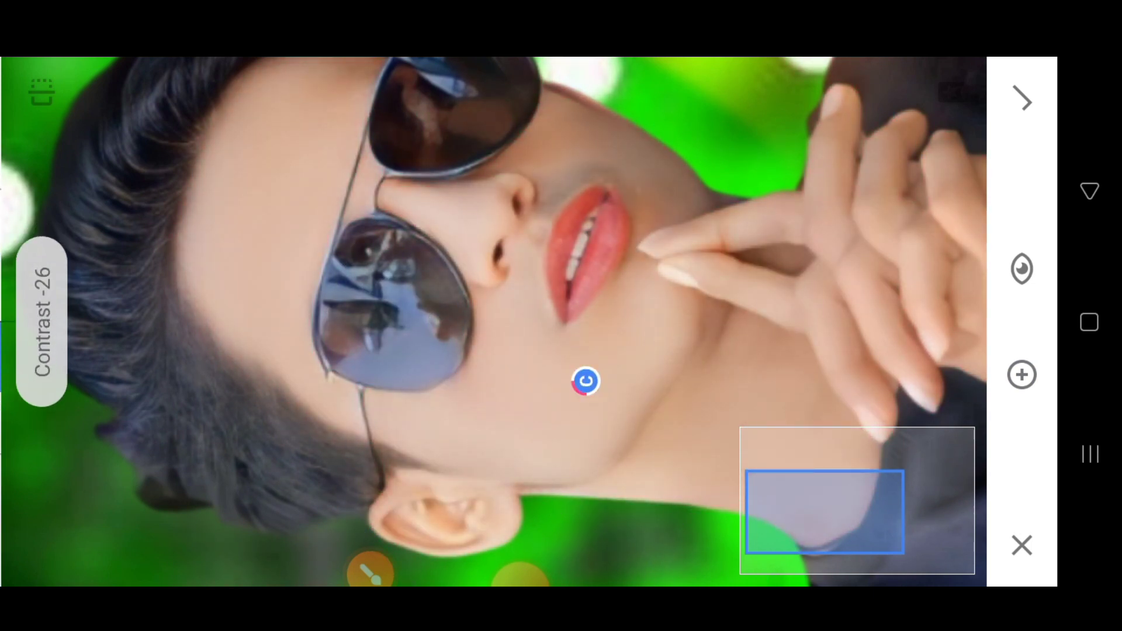
pyautogui.click(1021, 100)
# Add a Selective point on the jaw with brightness +28 and contrast -26.
pyautogui.click(1022, 187)
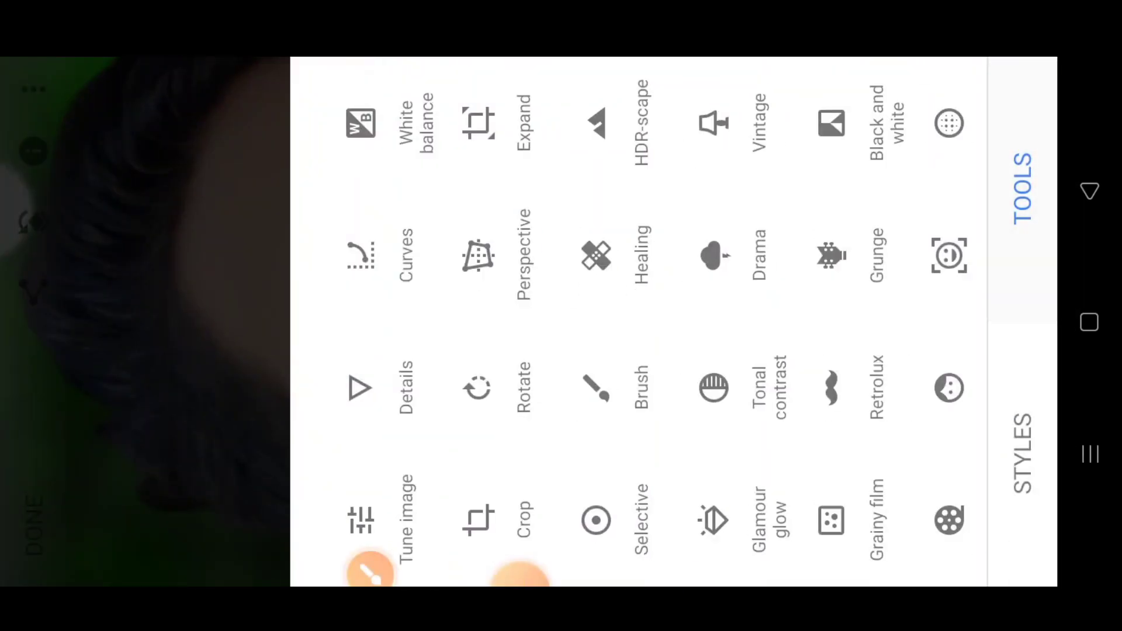
pyautogui.click(829, 519)
pyautogui.scroll(5, 490, 321)
pyautogui.moveTo(413, 176)
pyautogui.mouseDown()
pyautogui.moveTo(374, 353)
pyautogui.moveTo(522, 348)
pyautogui.mouseUp()
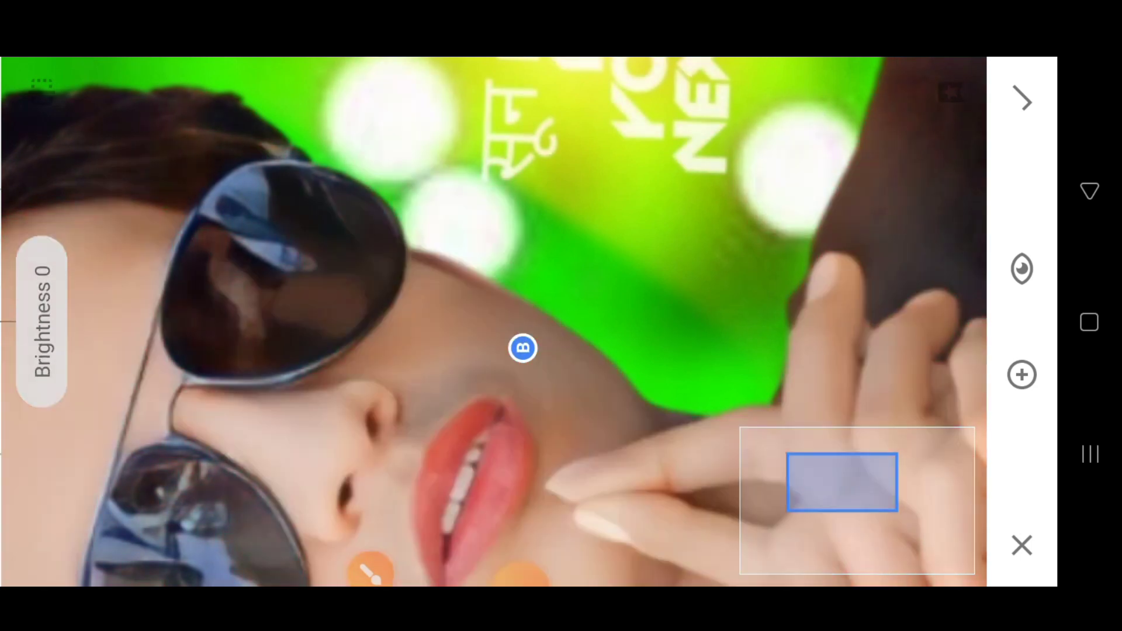
pyautogui.moveTo(584, 409)
pyautogui.mouseDown()
pyautogui.moveTo(555, 409)
pyautogui.moveTo(642, 409)
pyautogui.mouseUp()
pyautogui.moveTo(526, 409); pyautogui.dragTo(561, 409)
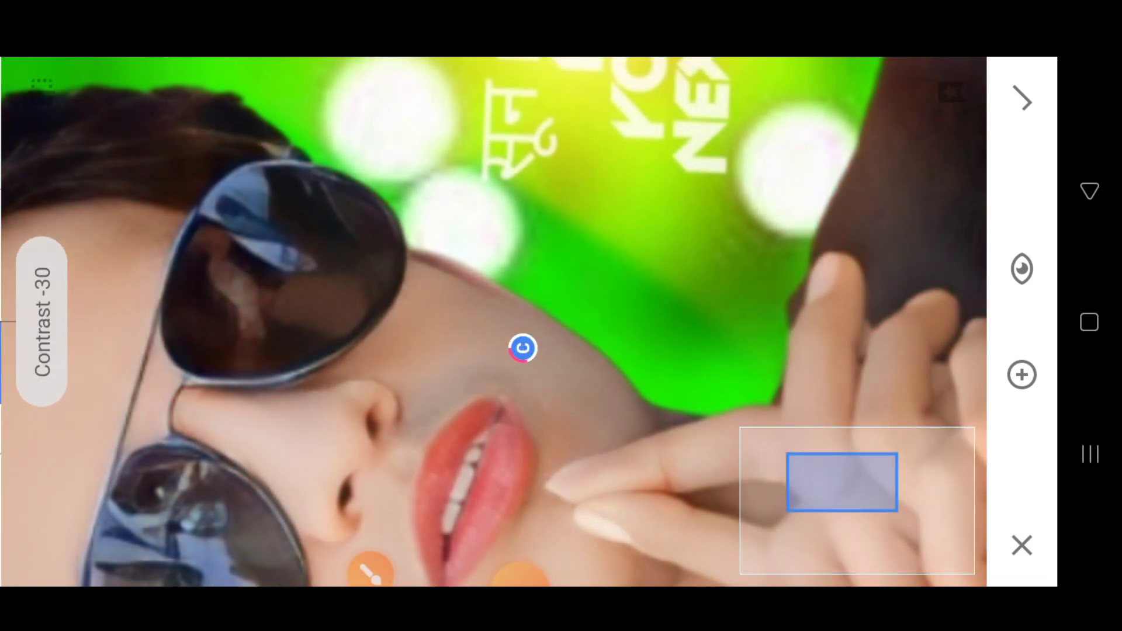
# Apply the jaw edit, then brighten the arm with a Selective point and adjust its contrast.
pyautogui.click(1022, 100)
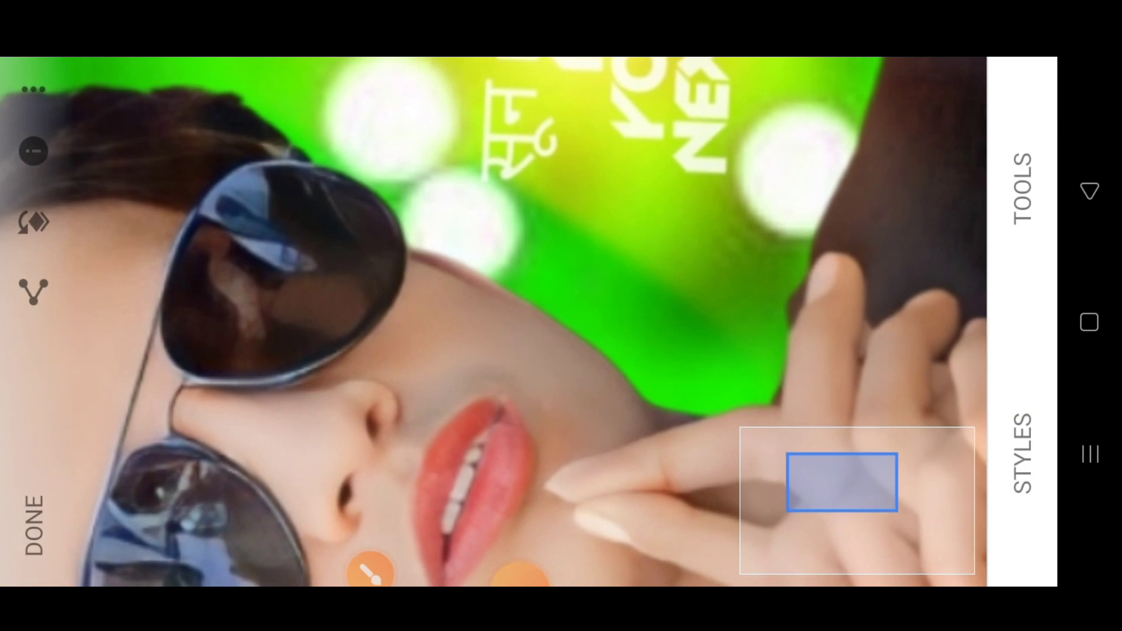
pyautogui.click(1022, 188)
pyautogui.click(642, 520)
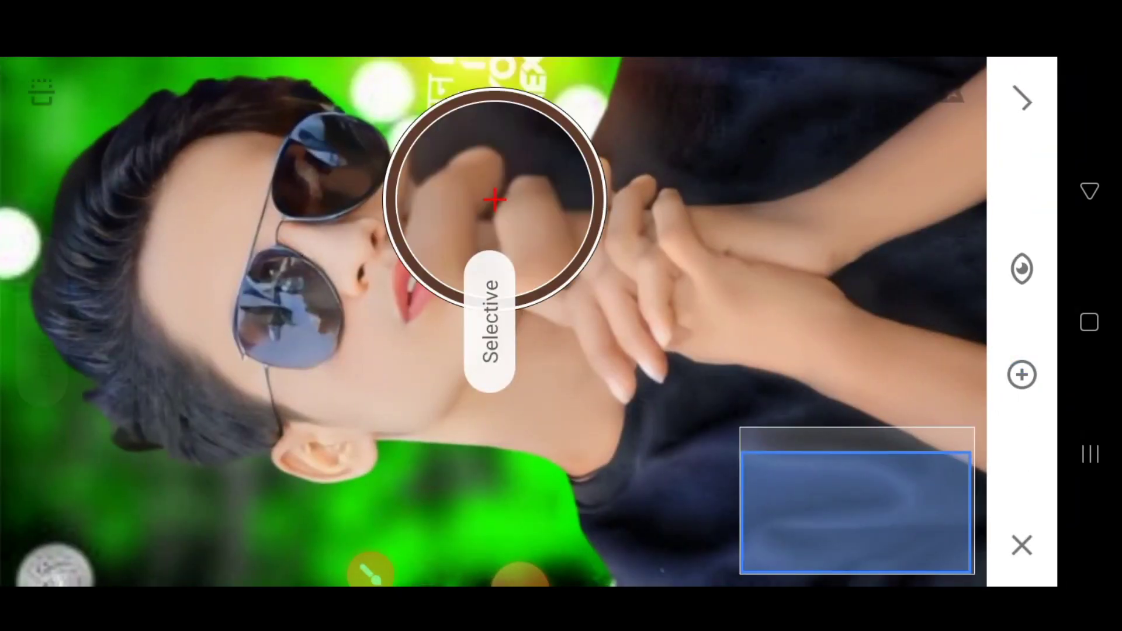
pyautogui.moveTo(495, 180)
pyautogui.mouseDown()
pyautogui.moveTo(763, 343)
pyautogui.moveTo(919, 342)
pyautogui.mouseUp()
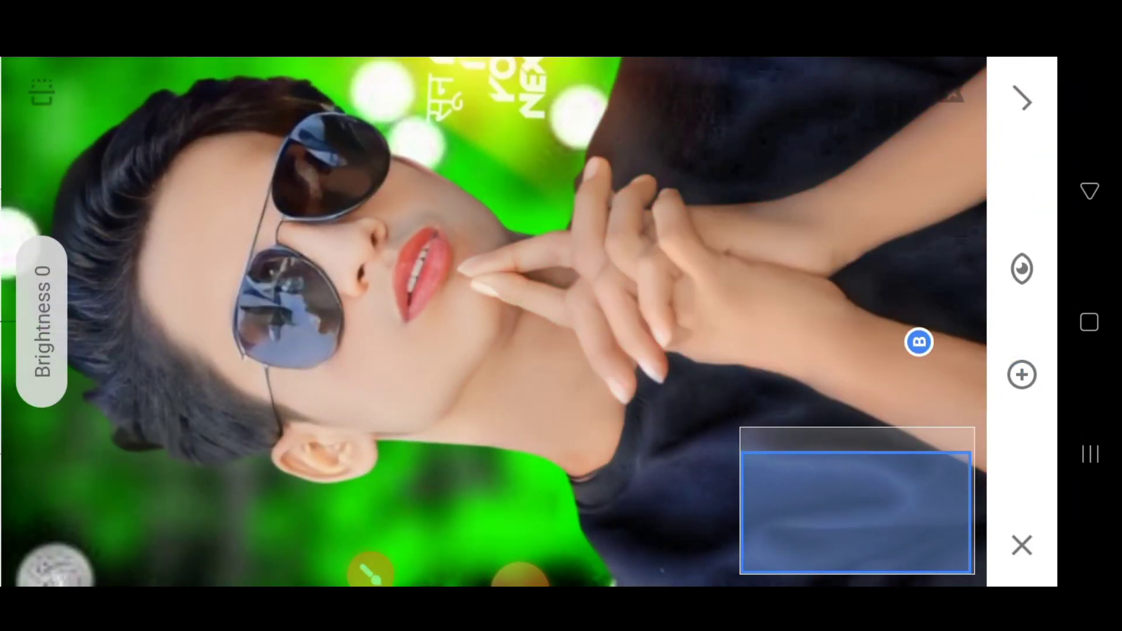
pyautogui.moveTo(526, 351); pyautogui.dragTo(526, 263)
pyautogui.moveTo(526, 351); pyautogui.dragTo(584, 350)
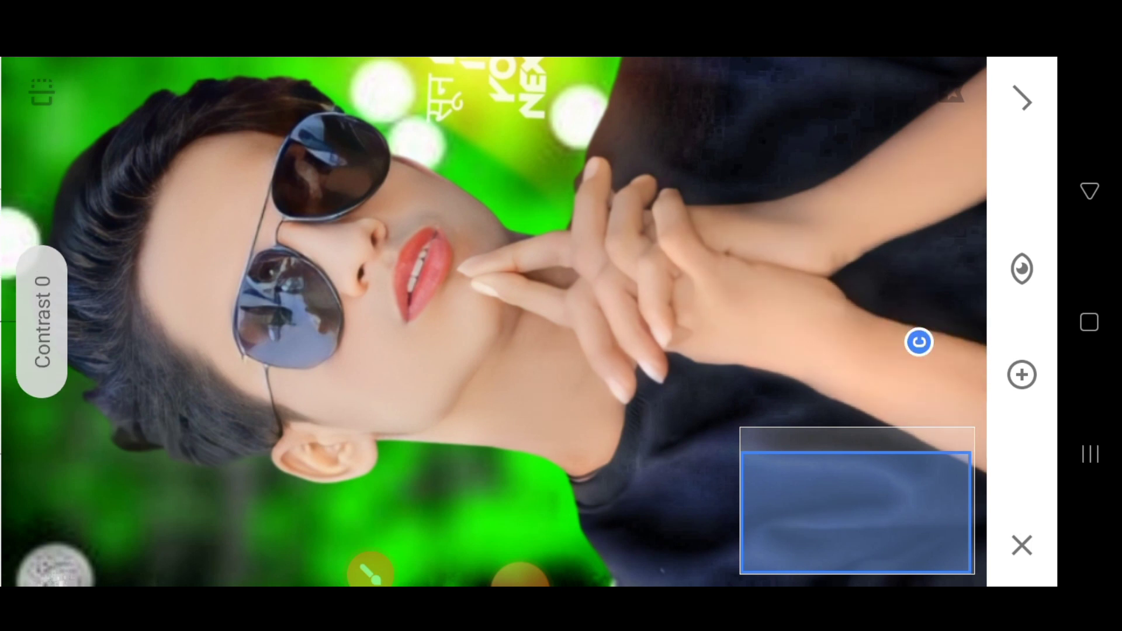
pyautogui.click(1022, 100)
# Brighten the neck below the hands with a new Selective point and adjust its contrast.
pyautogui.click(1021, 188)
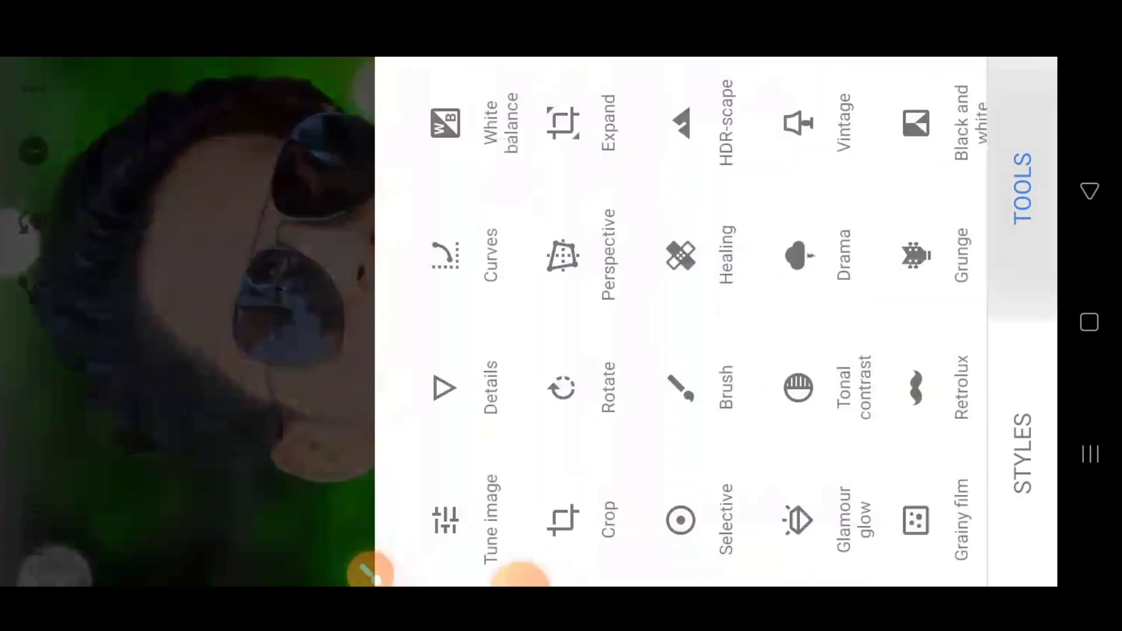
pyautogui.click(677, 519)
pyautogui.click(526, 204)
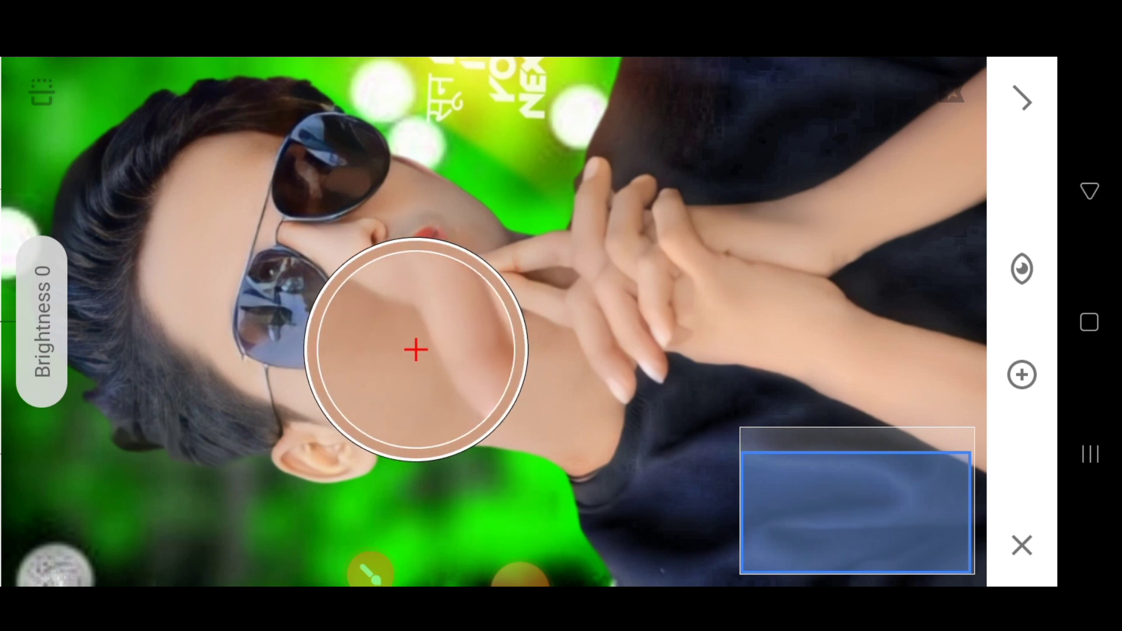
pyautogui.moveTo(526, 204)
pyautogui.mouseDown()
pyautogui.moveTo(572, 349)
pyautogui.moveTo(584, 327)
pyautogui.mouseUp()
pyautogui.click(520, 561)
pyautogui.moveTo(585, 386)
pyautogui.mouseDown()
pyautogui.moveTo(584, 327)
pyautogui.moveTo(613, 350)
pyautogui.mouseUp()
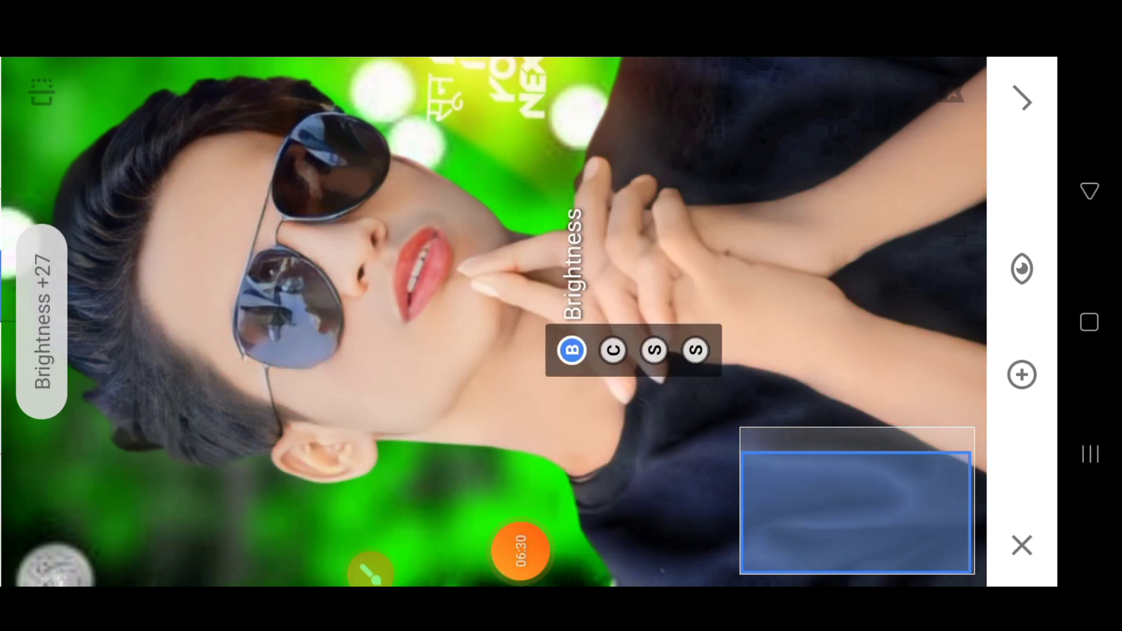
pyautogui.click(1022, 99)
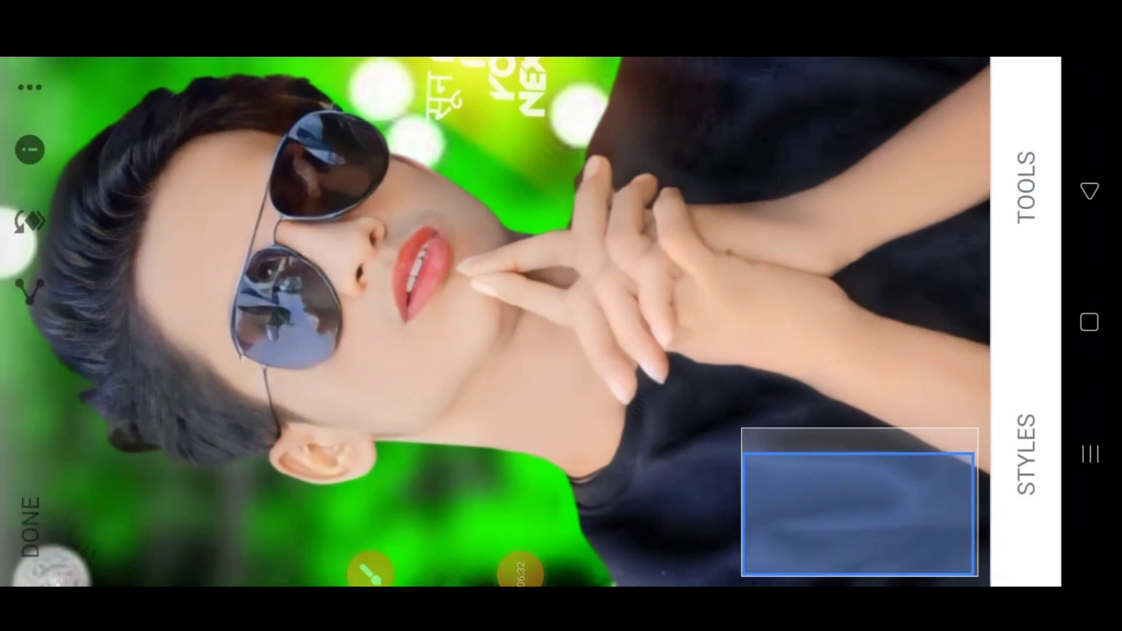
# Add a Selective point on the cheek below the glasses: Brightness +21, Contrast -17, applied.
pyautogui.click(1031, 186)
pyautogui.click(888, 524)
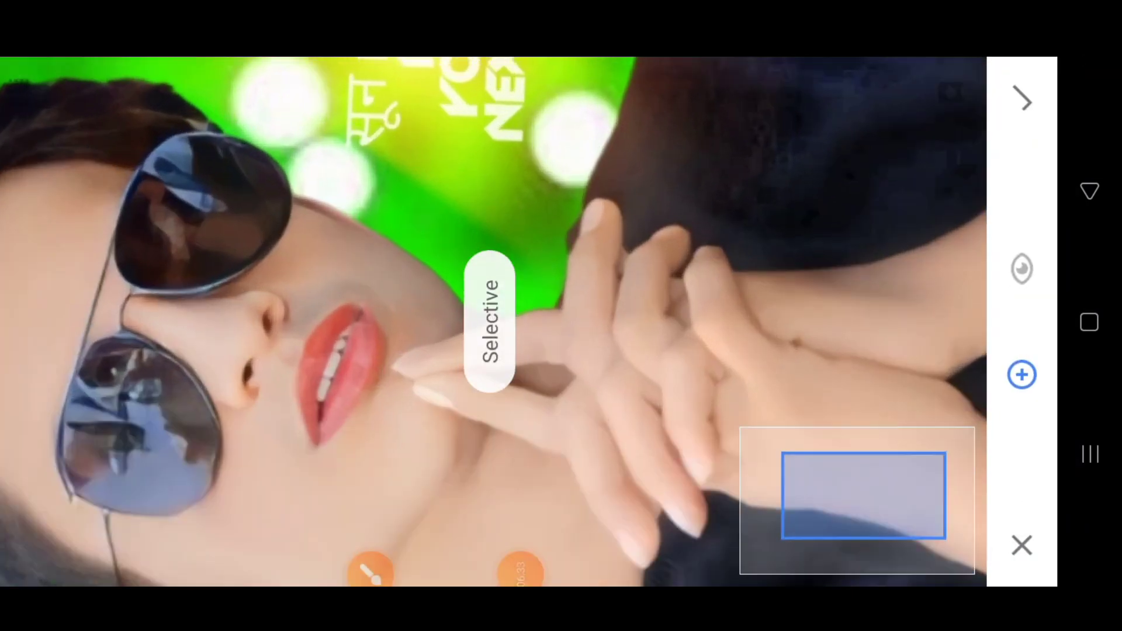
pyautogui.scroll(5, 491, 322)
pyautogui.click(385, 382)
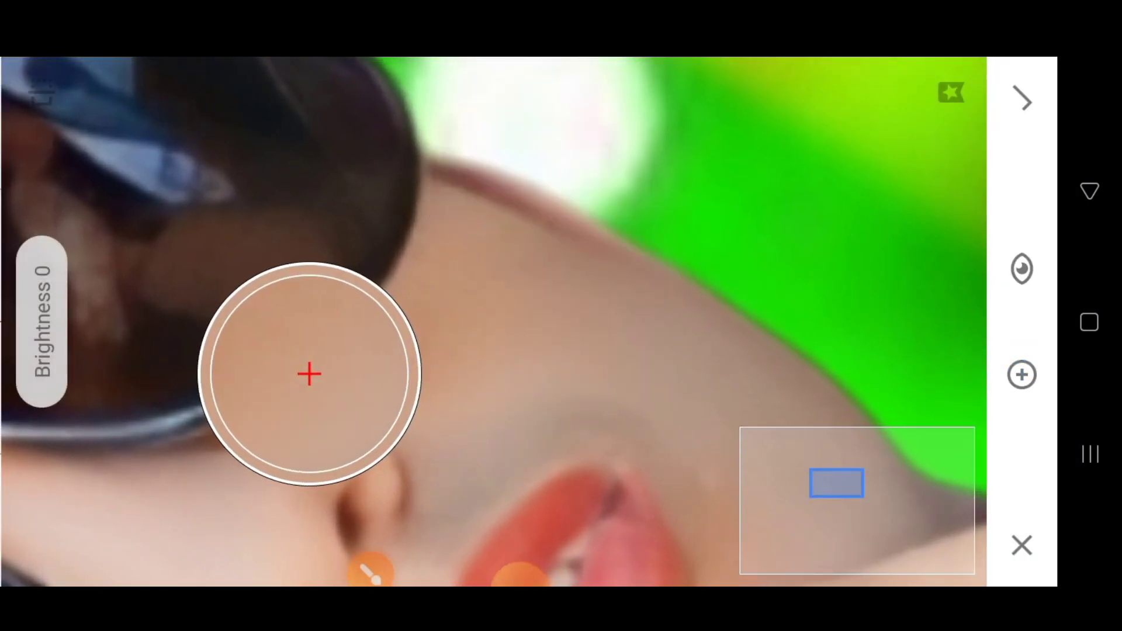
pyautogui.moveTo(386, 382); pyautogui.dragTo(466, 374)
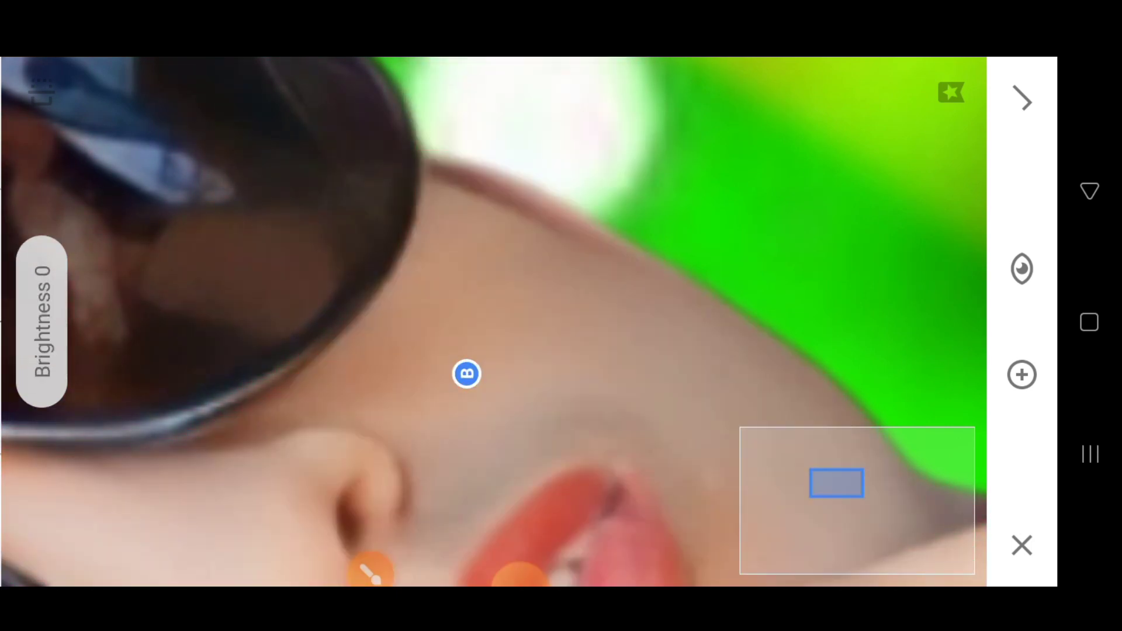
pyautogui.moveTo(467, 374); pyautogui.dragTo(584, 374)
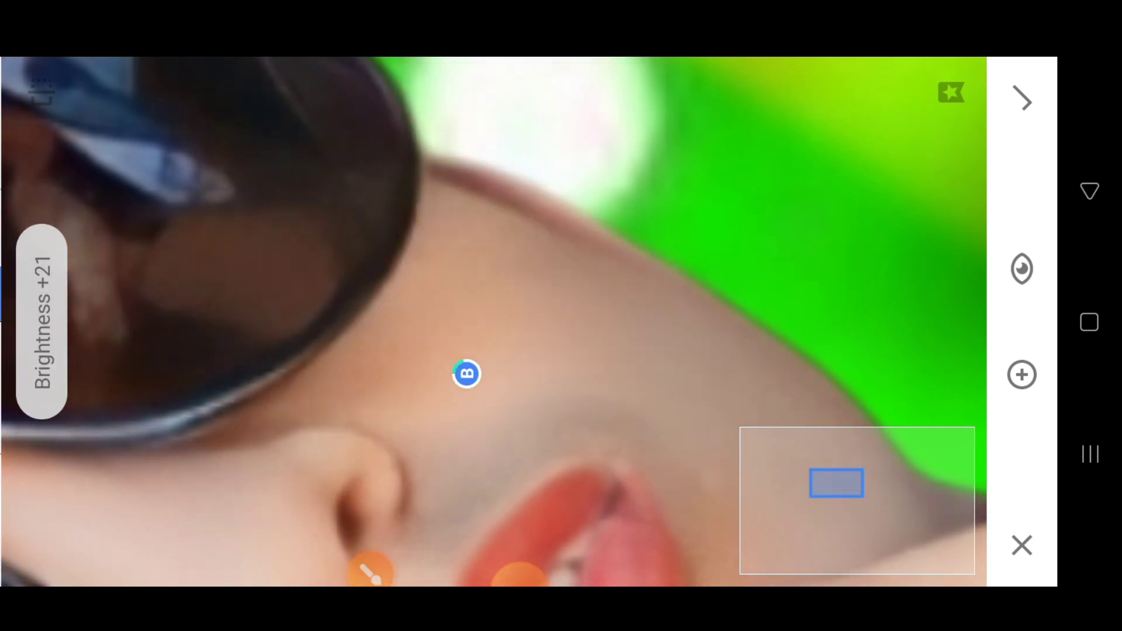
pyautogui.moveTo(466, 374); pyautogui.dragTo(491, 374)
pyautogui.moveTo(466, 374); pyautogui.dragTo(464, 374)
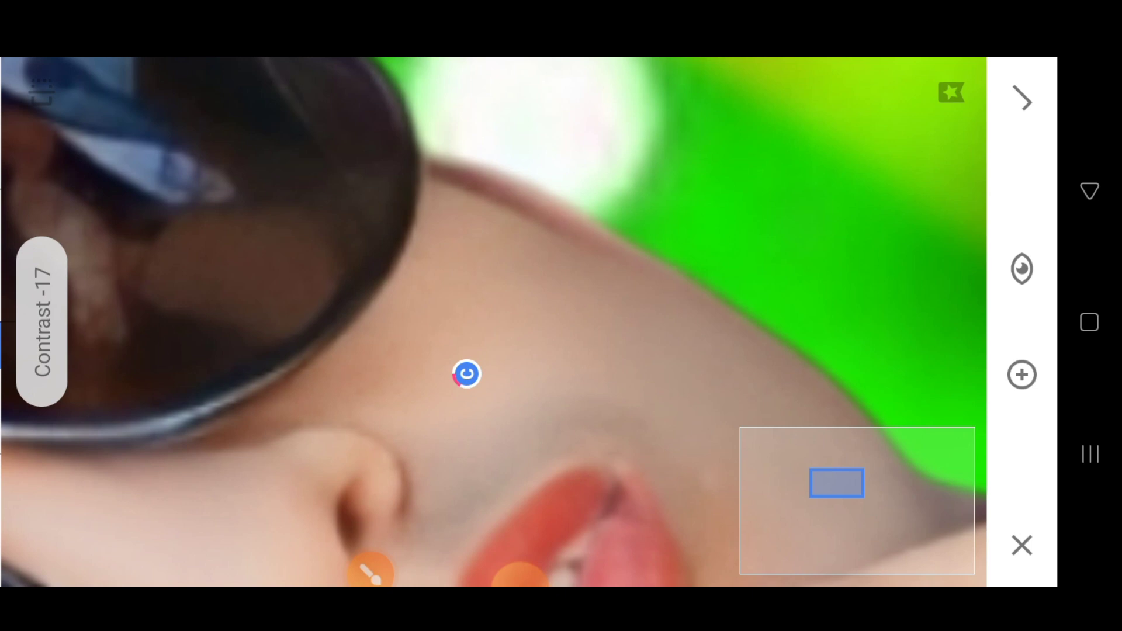
pyautogui.click(1022, 100)
pyautogui.scroll(2, 525, 321)
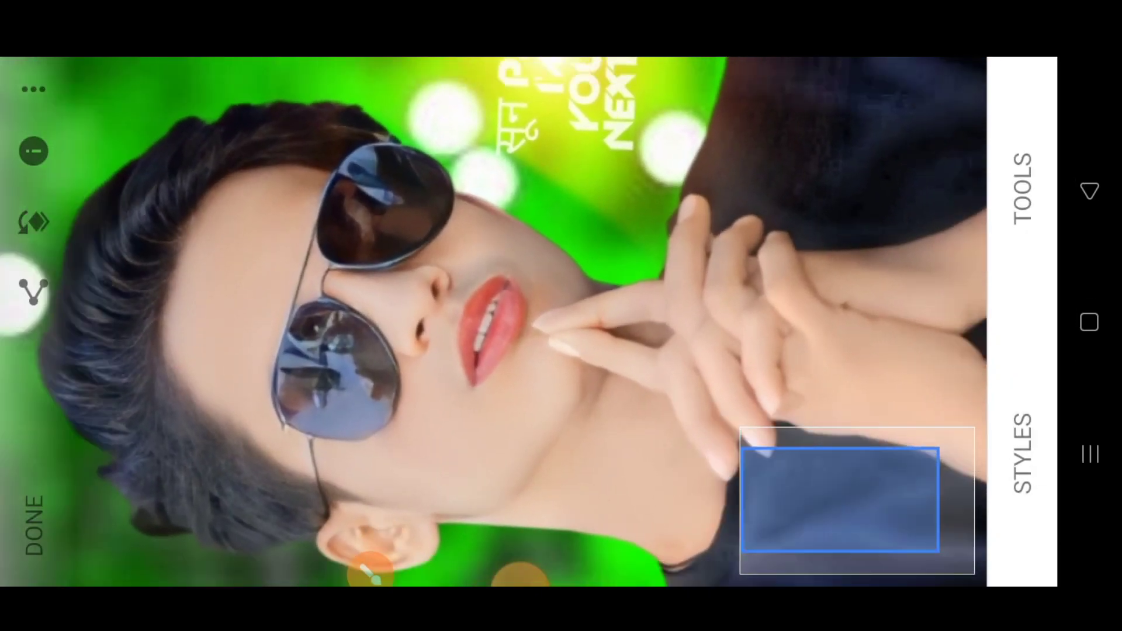
pyautogui.scroll(-3, 526, 321)
pyautogui.scroll(3, 526, 321)
pyautogui.scroll(-3, 526, 322)
pyautogui.scroll(1, 525, 321)
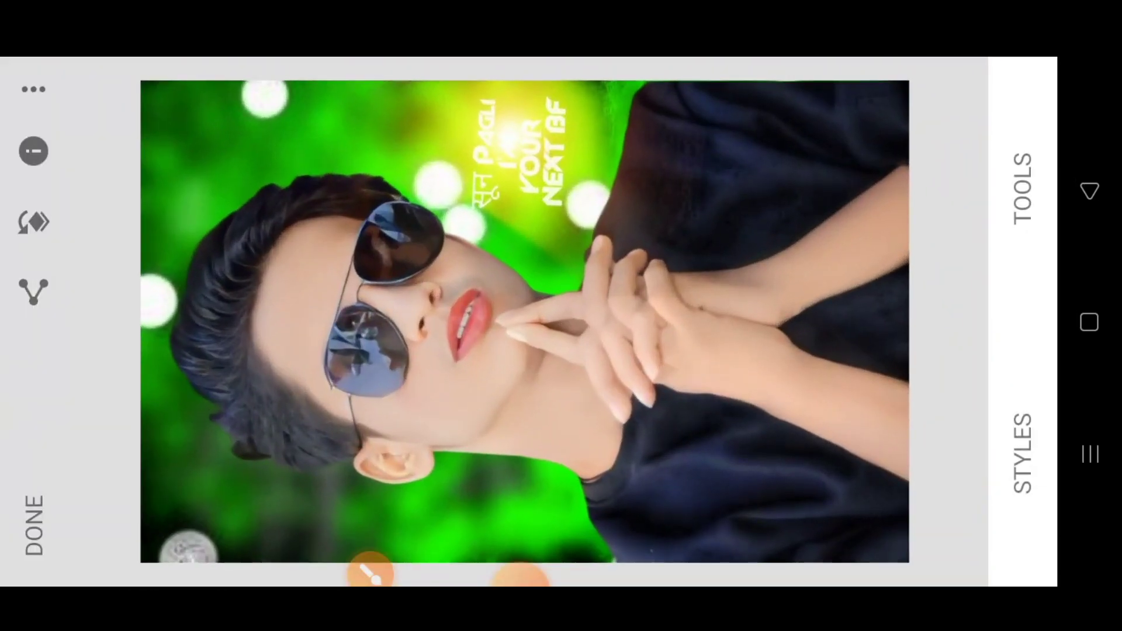
pyautogui.scroll(2, 524, 322)
pyautogui.scroll(-2, 525, 321)
pyautogui.scroll(-1, 524, 321)
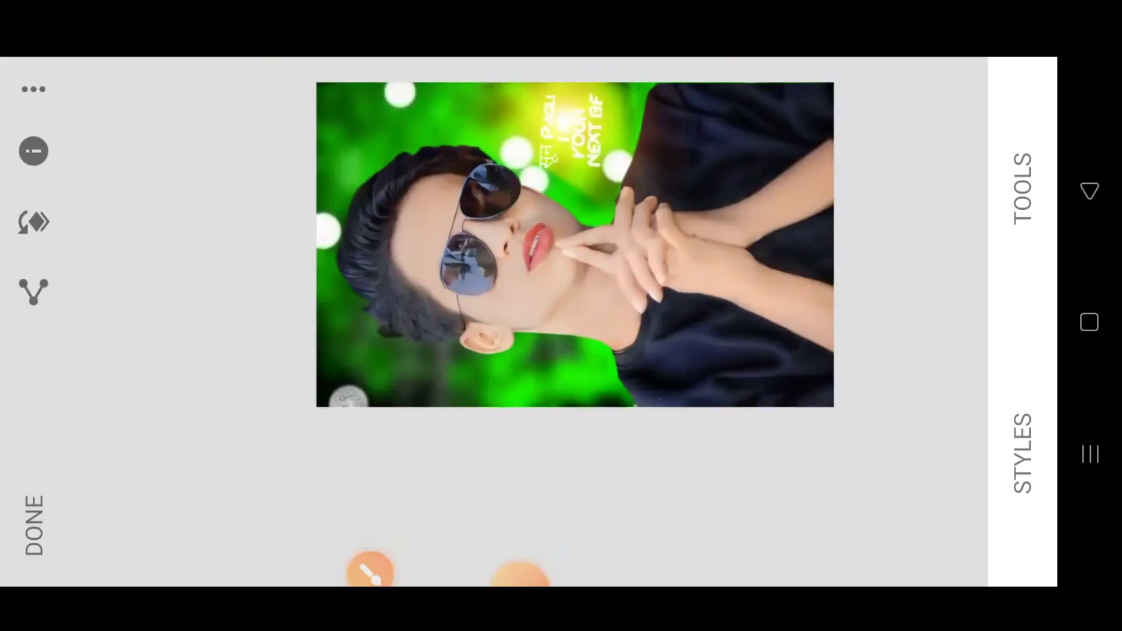
pyautogui.scroll(1, 525, 321)
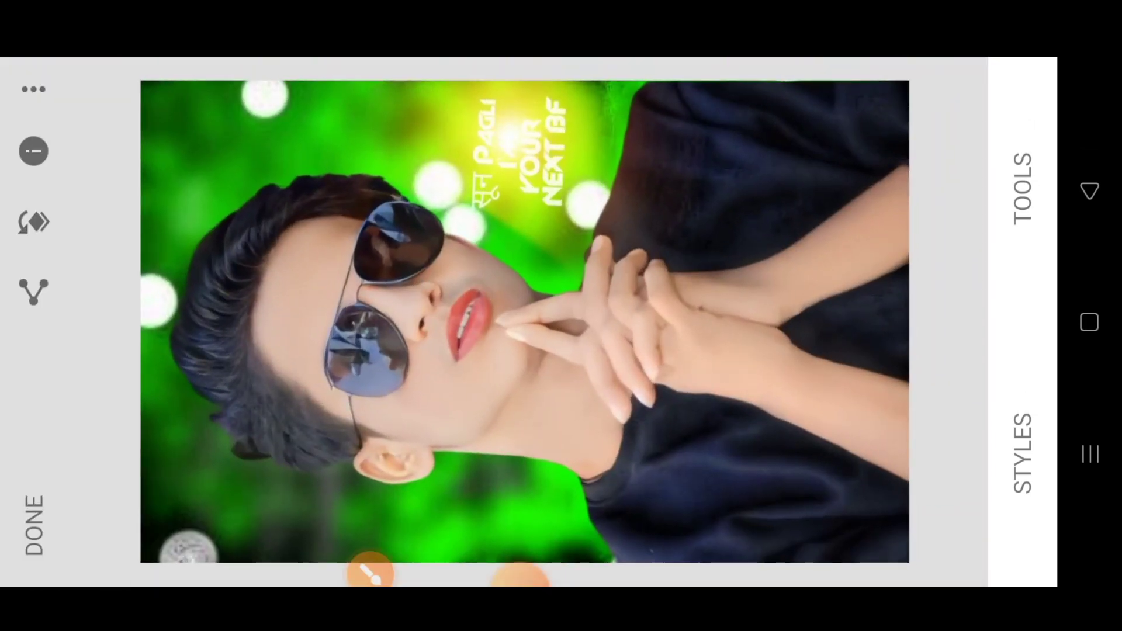